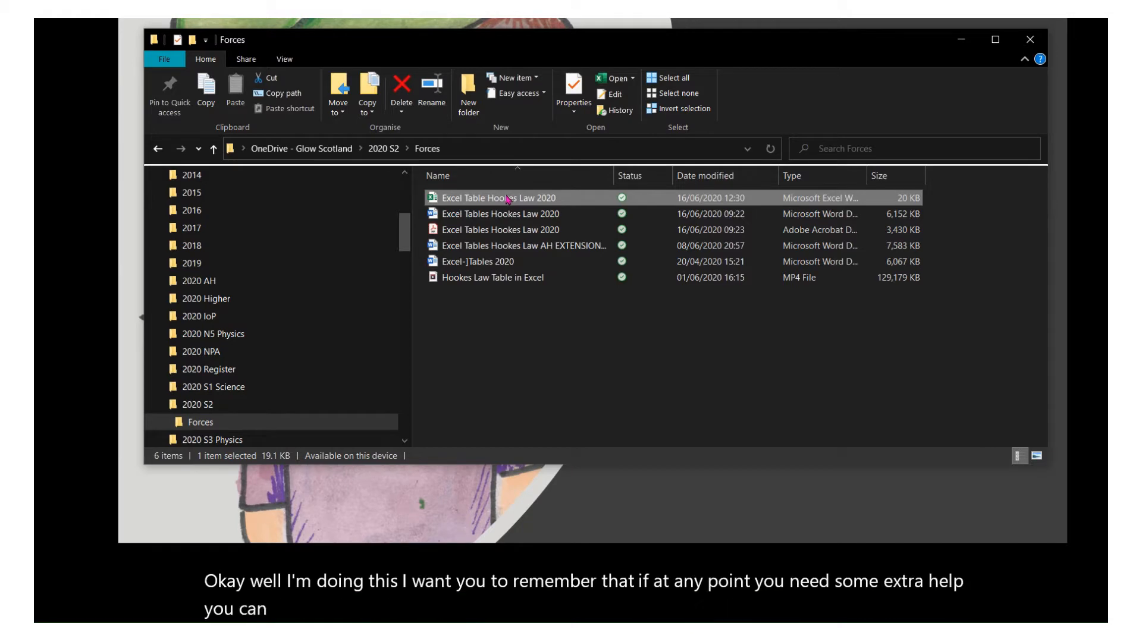
Step: Open the workbook Excel Table Hookes Law 2020 and insert a markers-only scatter chart from Force B1:B13 and extension H1:H13
double_click(507, 199)
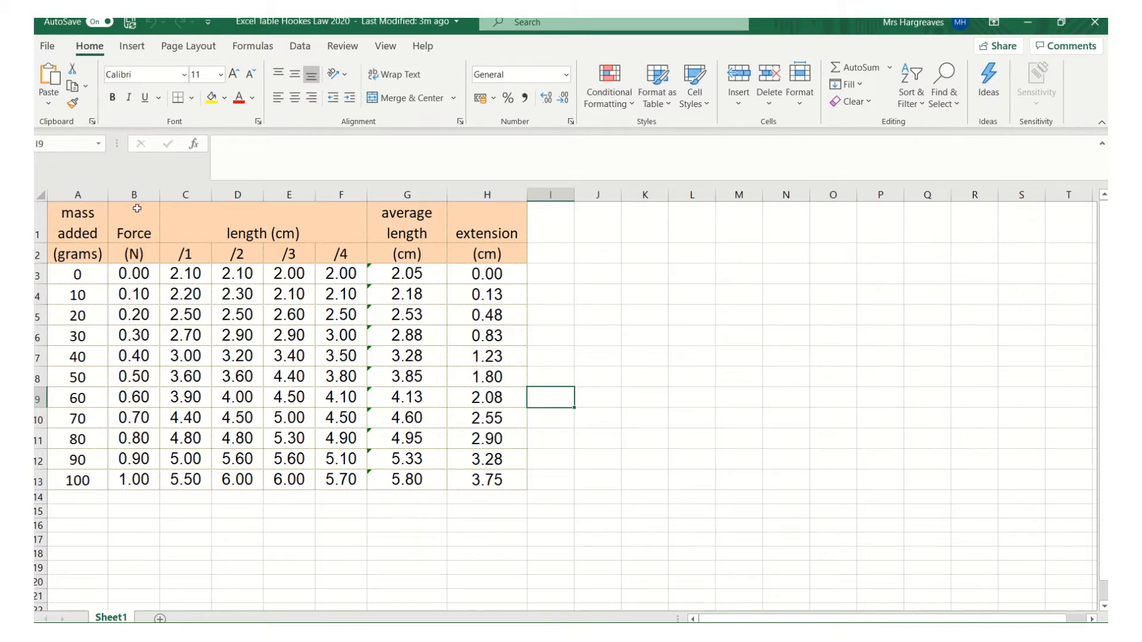
drag(136, 209, 145, 473)
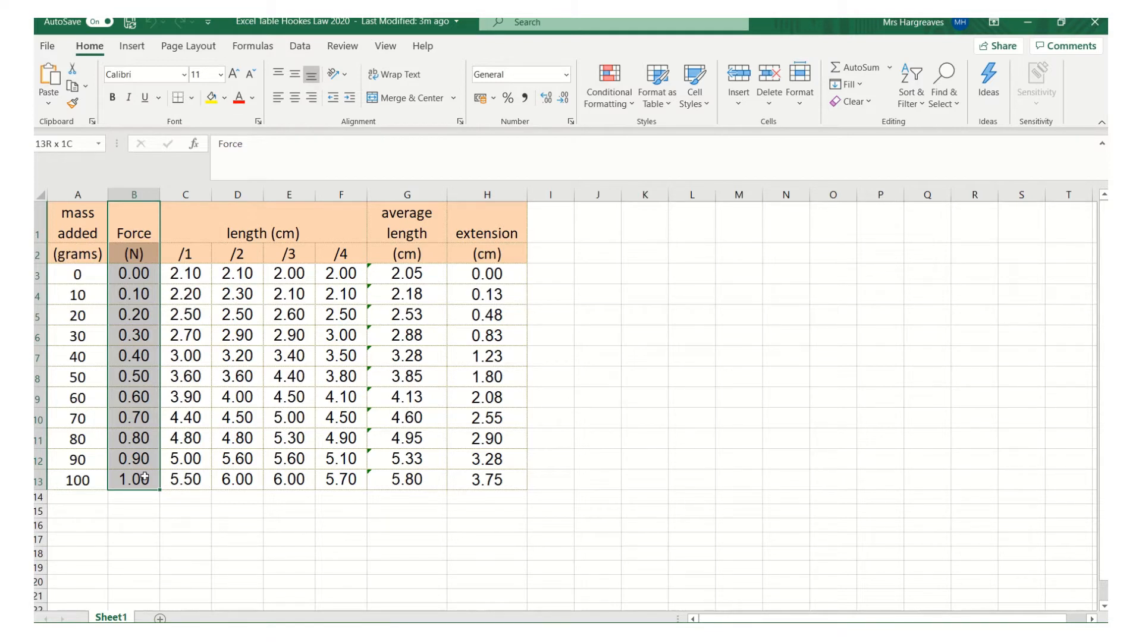
drag(144, 478, 145, 478)
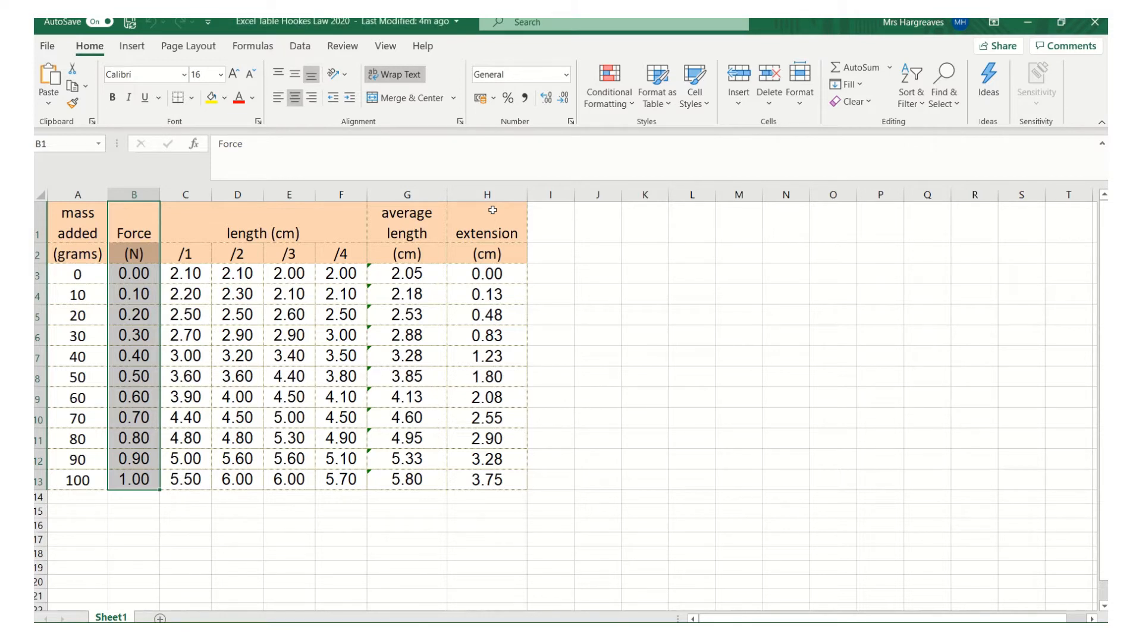
ctrl+drag(492, 210, 503, 482)
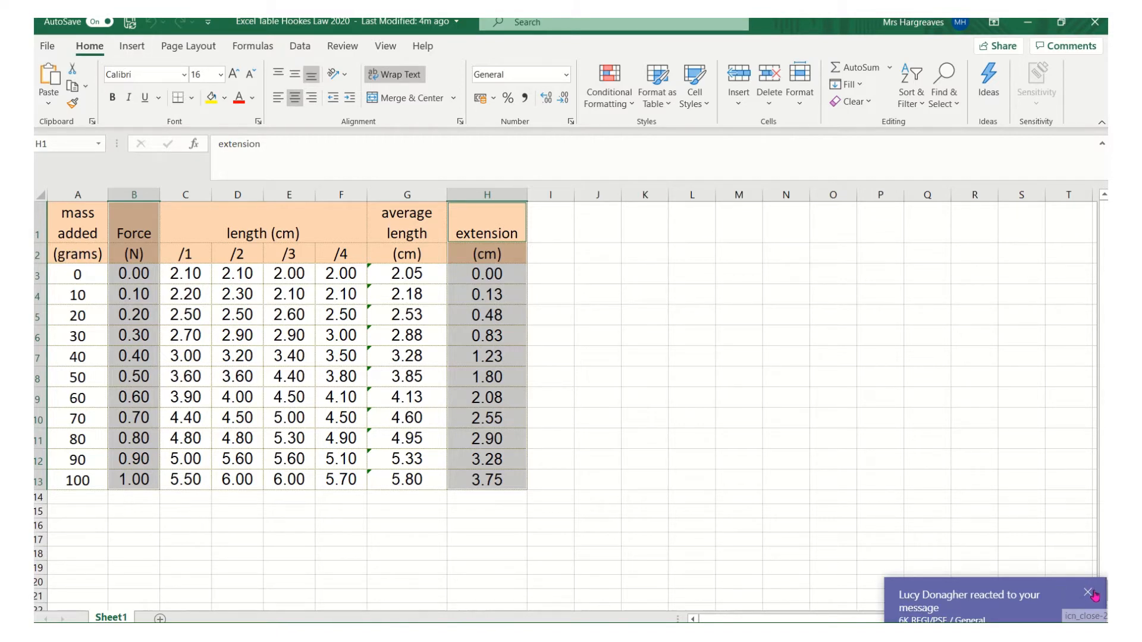
click(1088, 592)
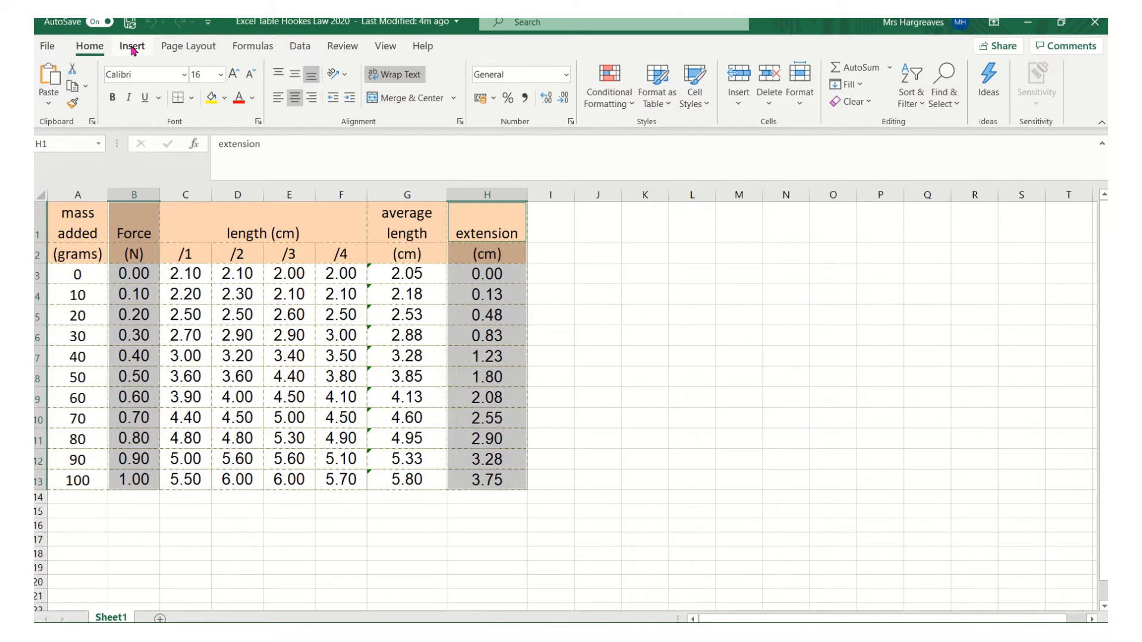
click(132, 47)
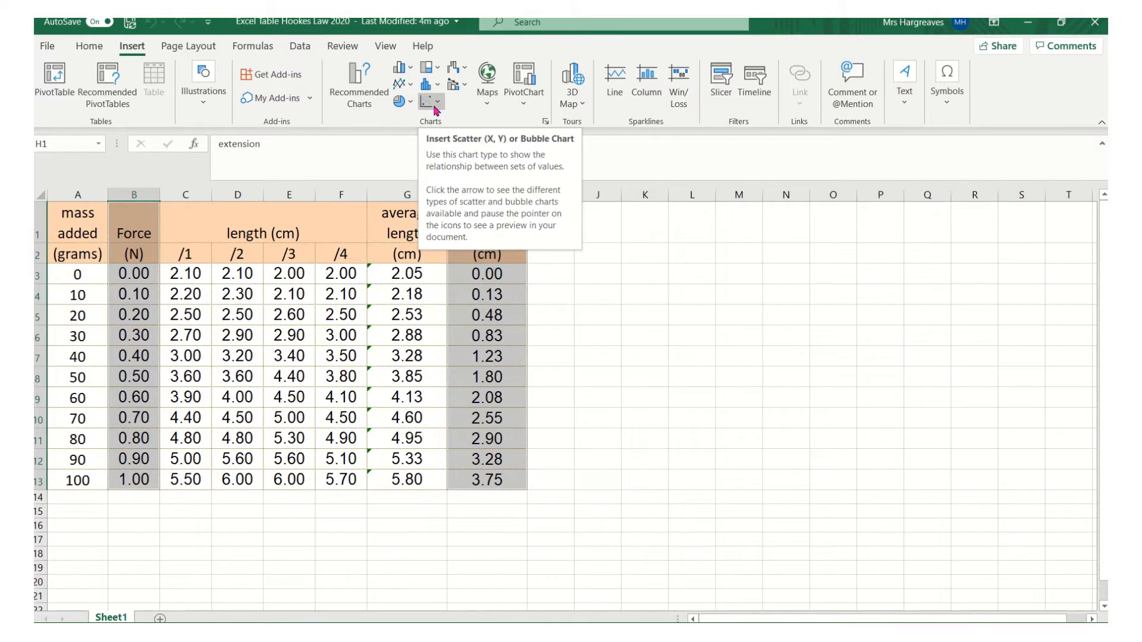
click(436, 103)
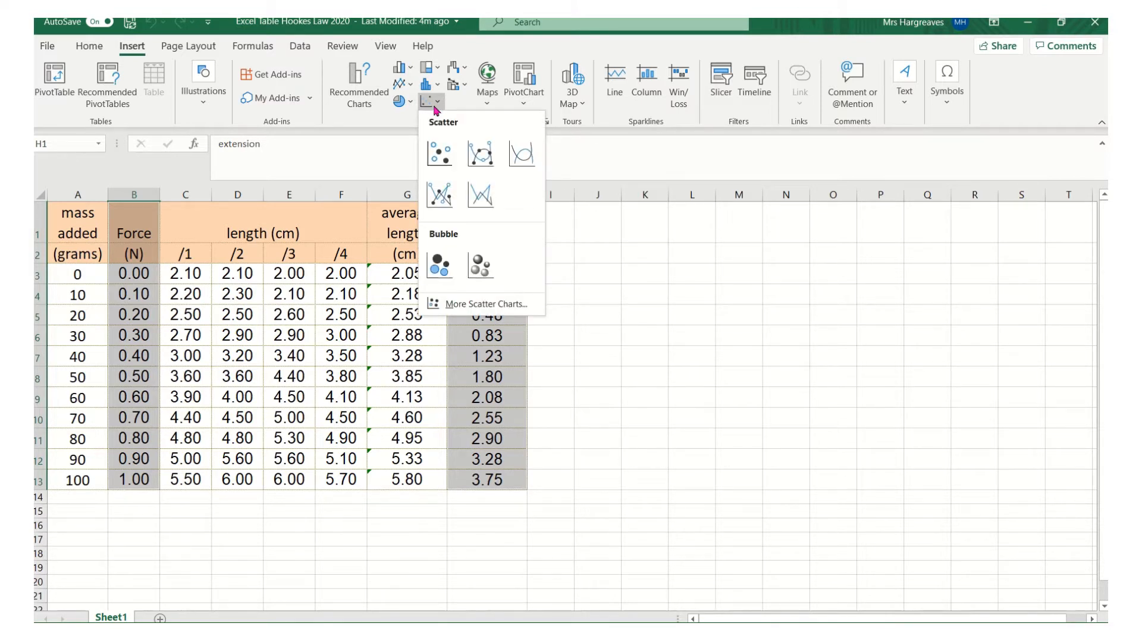
click(438, 155)
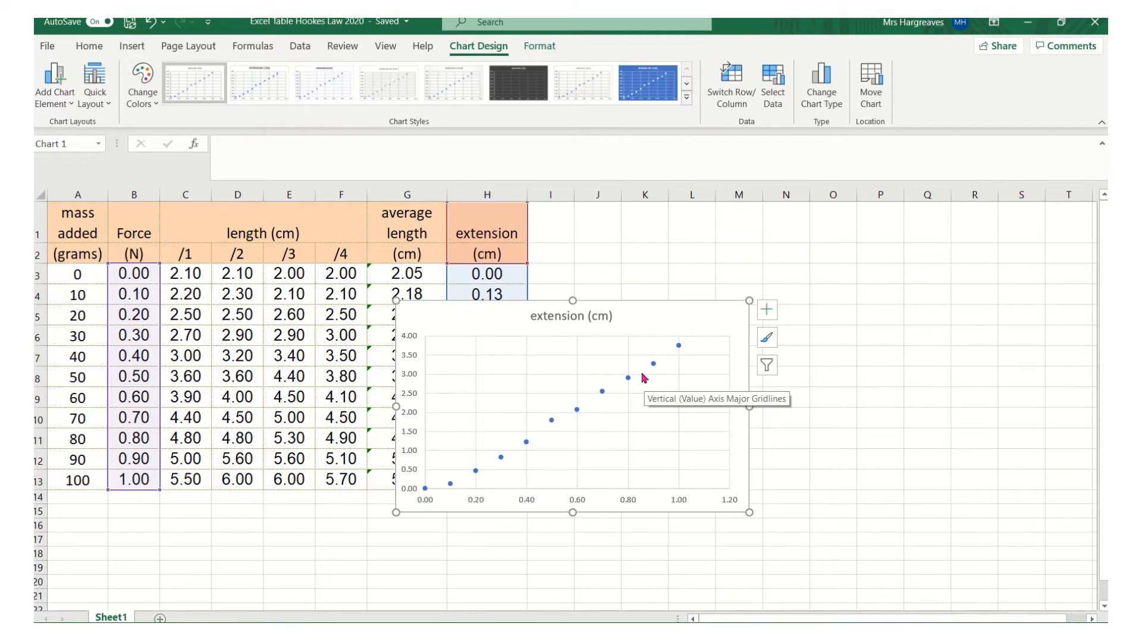
Step: Move the scatter chart to a new sheet named "Hooke's Law Mrs H"
mouse_move(632, 378)
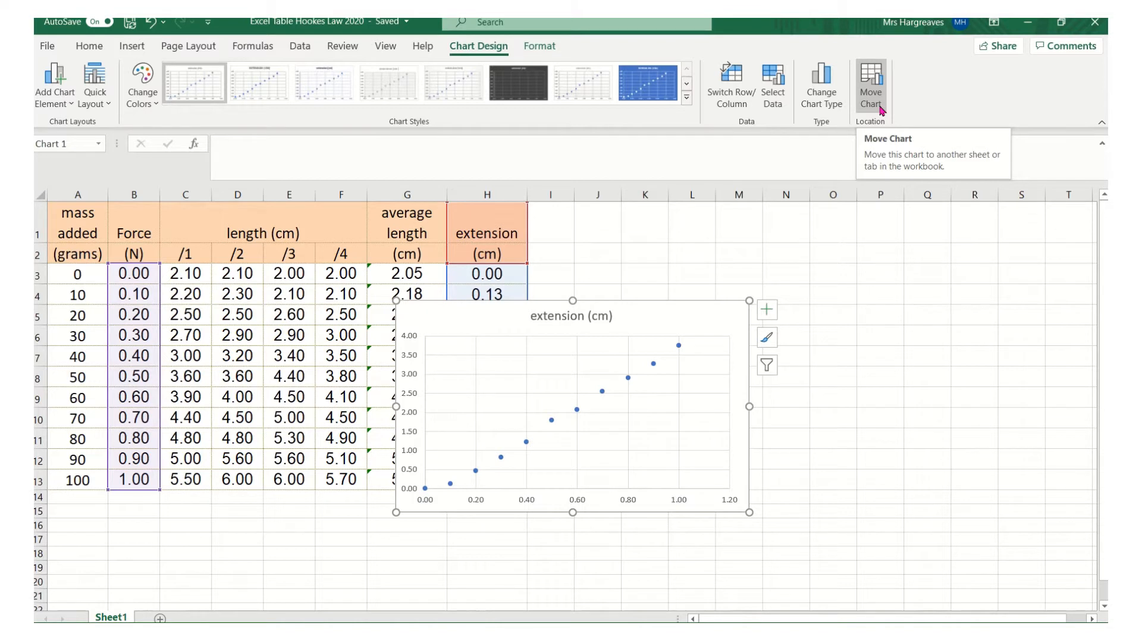
click(881, 111)
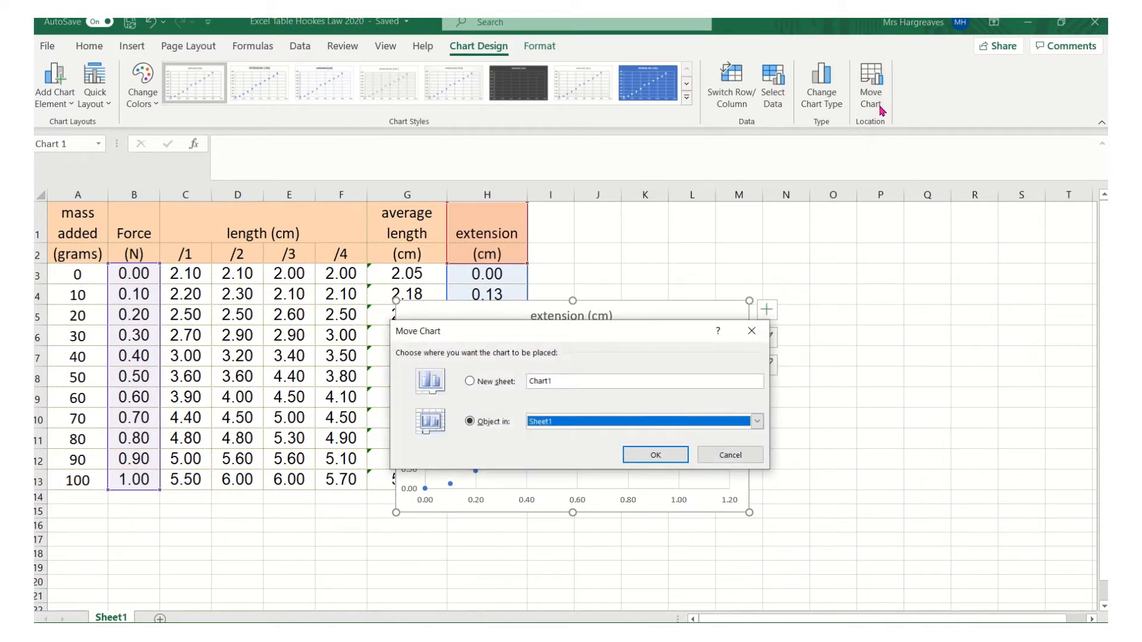
click(472, 384)
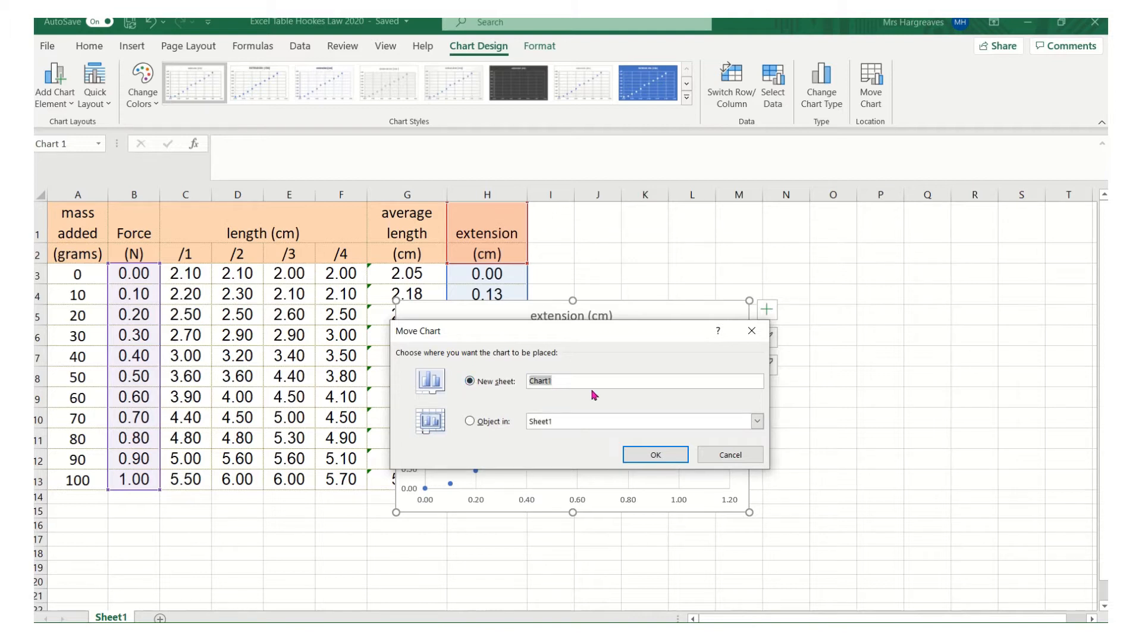
text(Hooke's Law Mrs H)
click(655, 455)
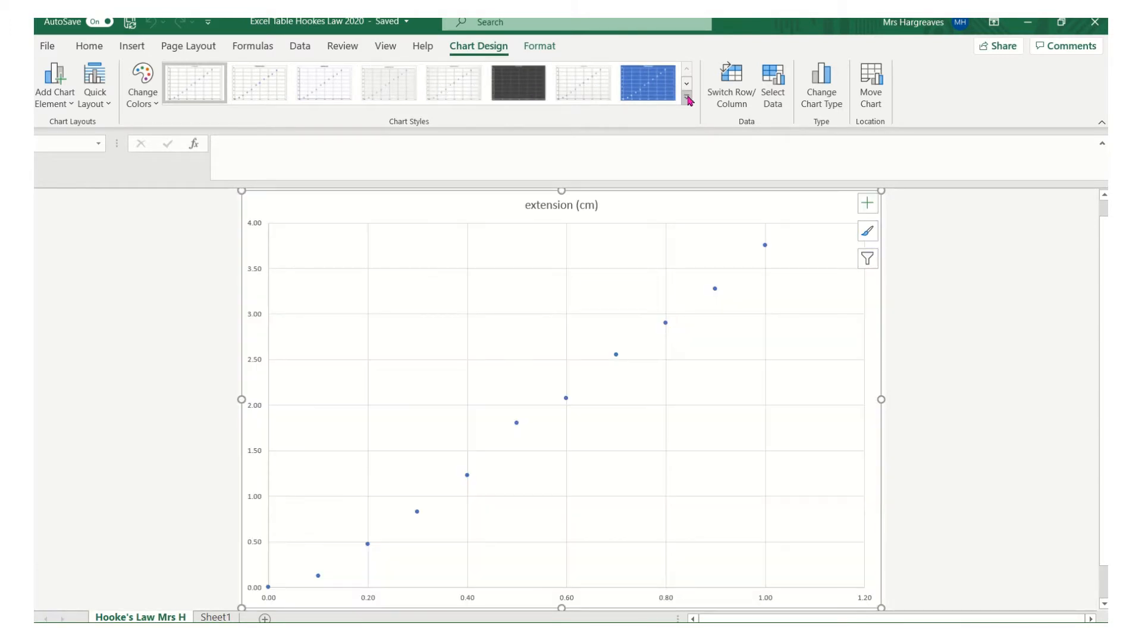
Step: Browse the chart styles without applying one, and add axis titles to both axes of the chart
click(688, 99)
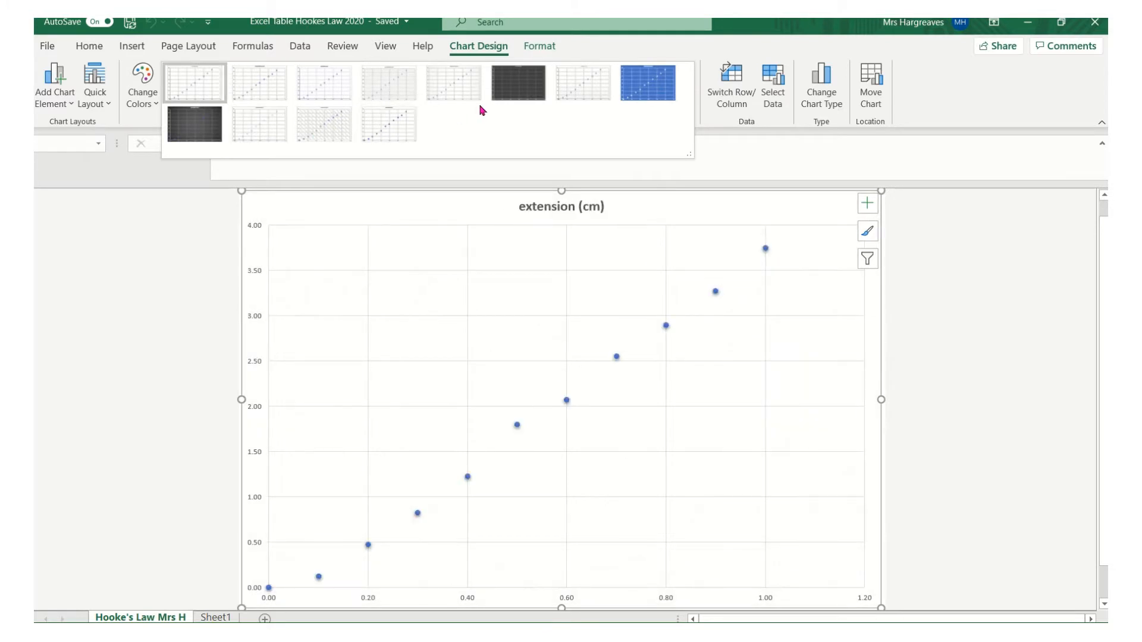
click(434, 273)
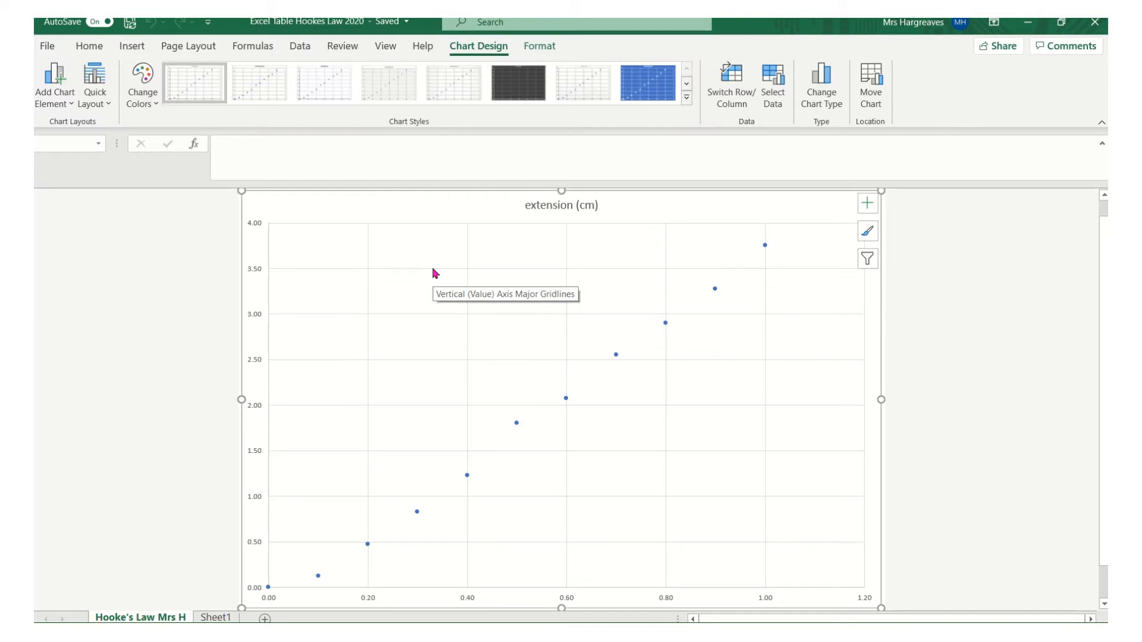
click(868, 204)
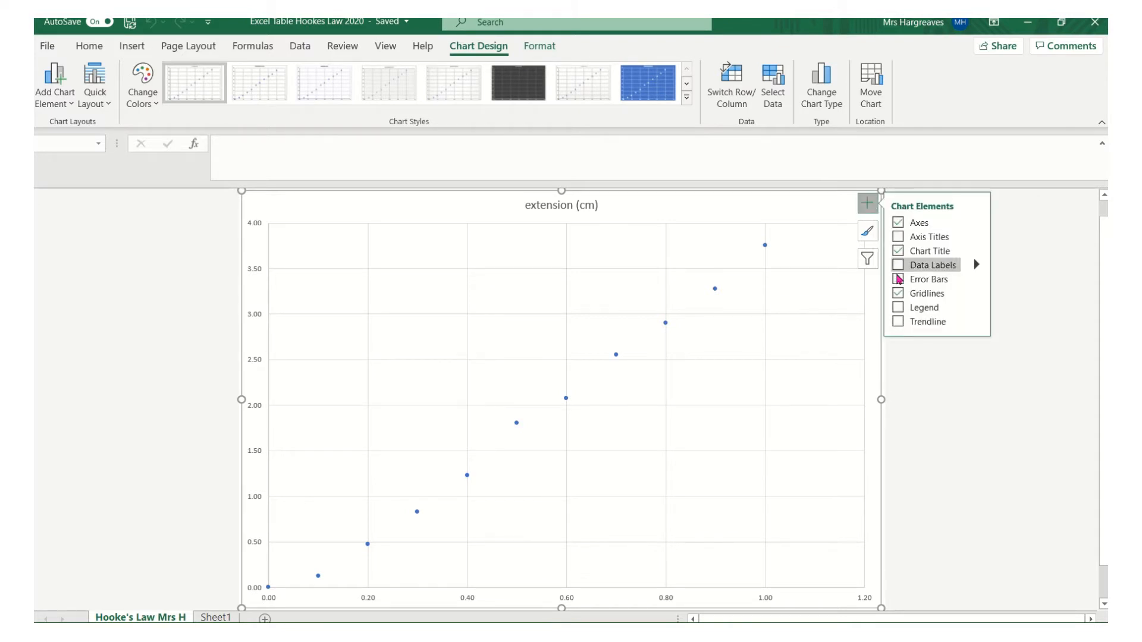
click(899, 322)
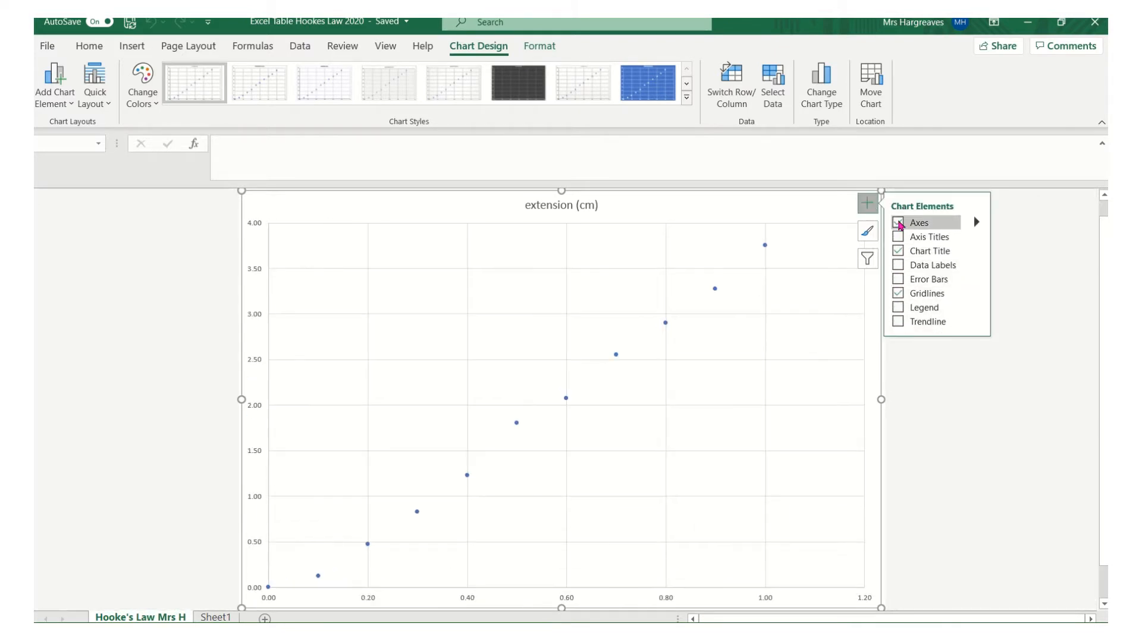
click(898, 237)
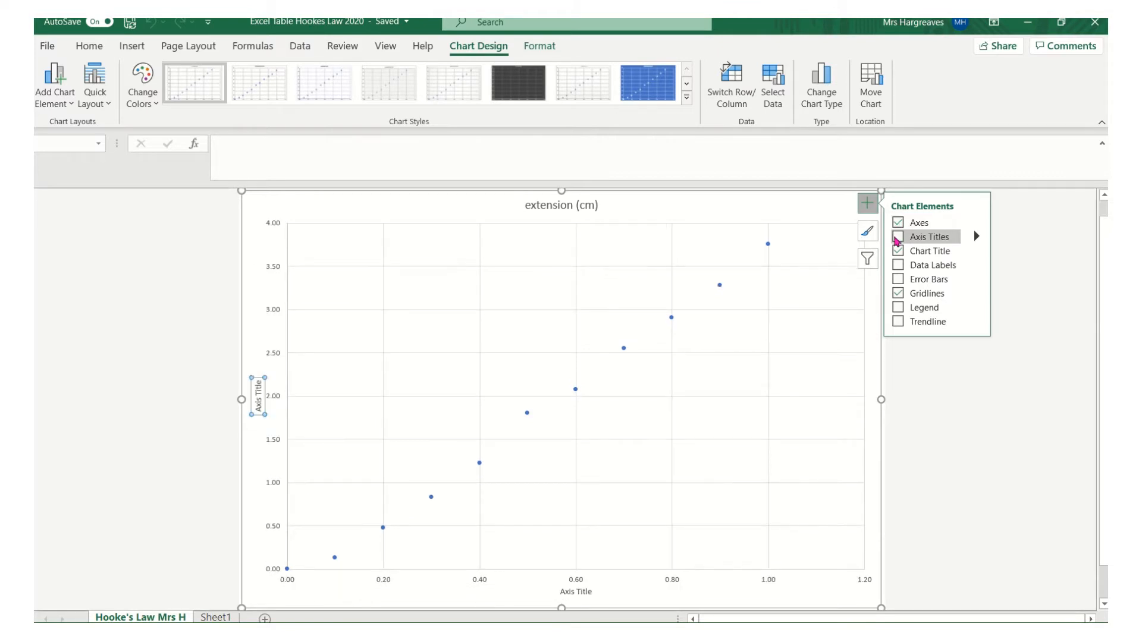
click(896, 239)
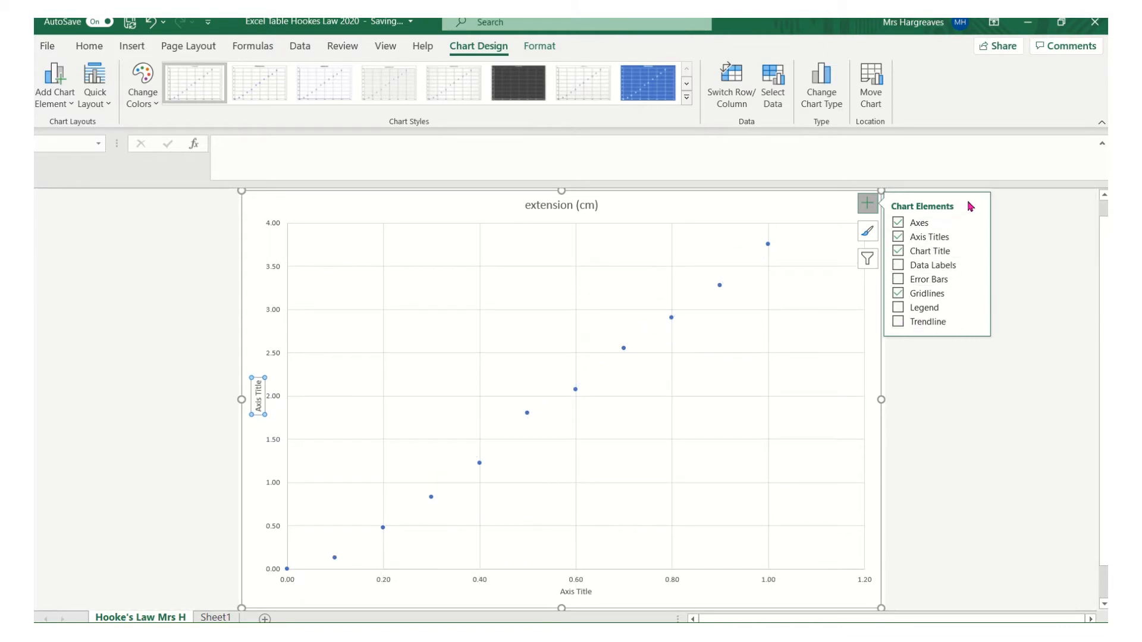
click(868, 206)
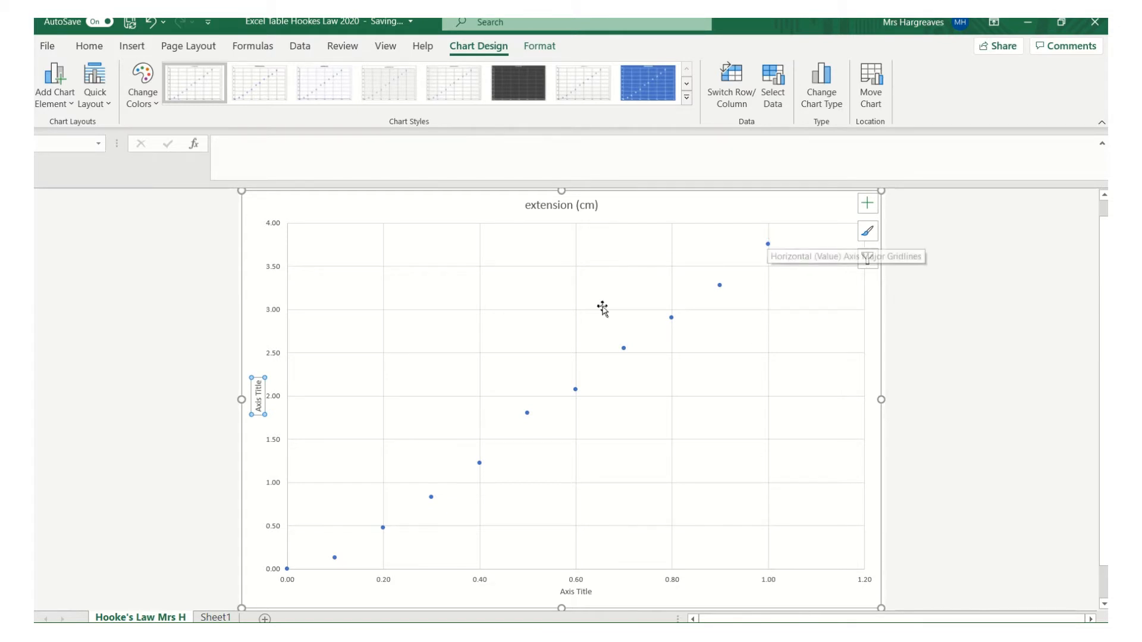
Step: Check the plotted columns on Sheet1 and set the chart's horizontal axis title to "Force /N"
click(215, 617)
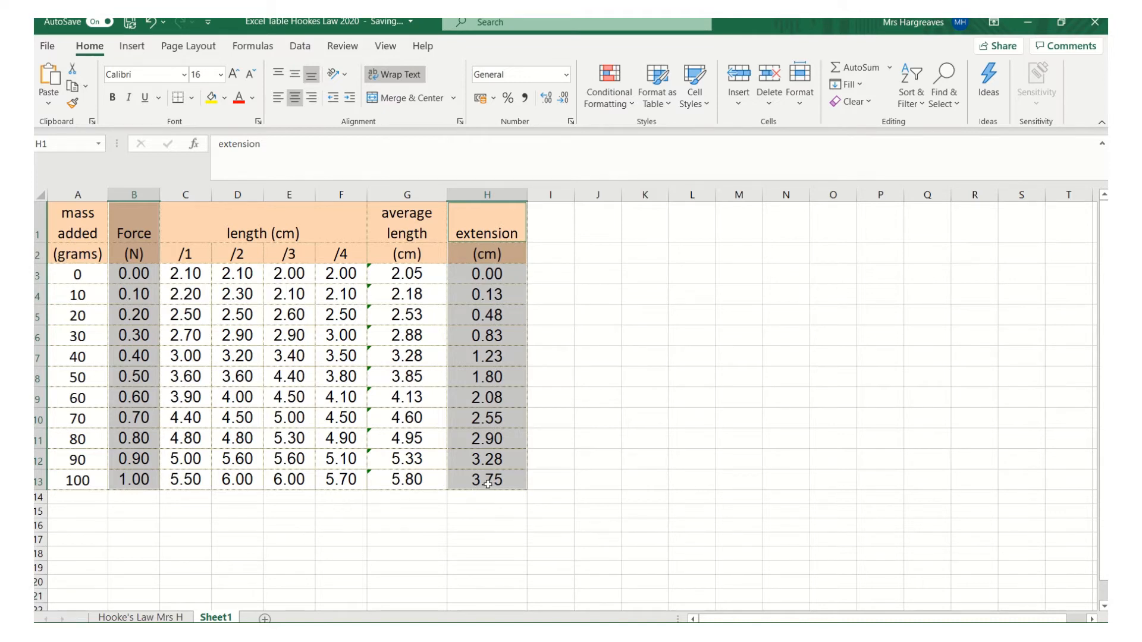
click(139, 619)
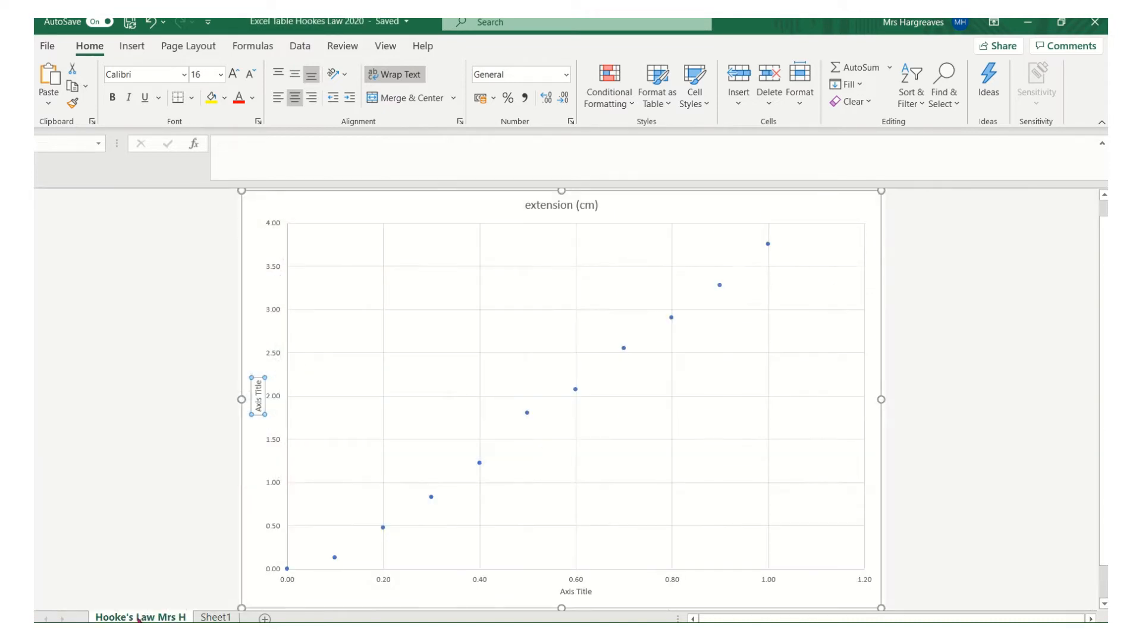
click(587, 593)
text(For)
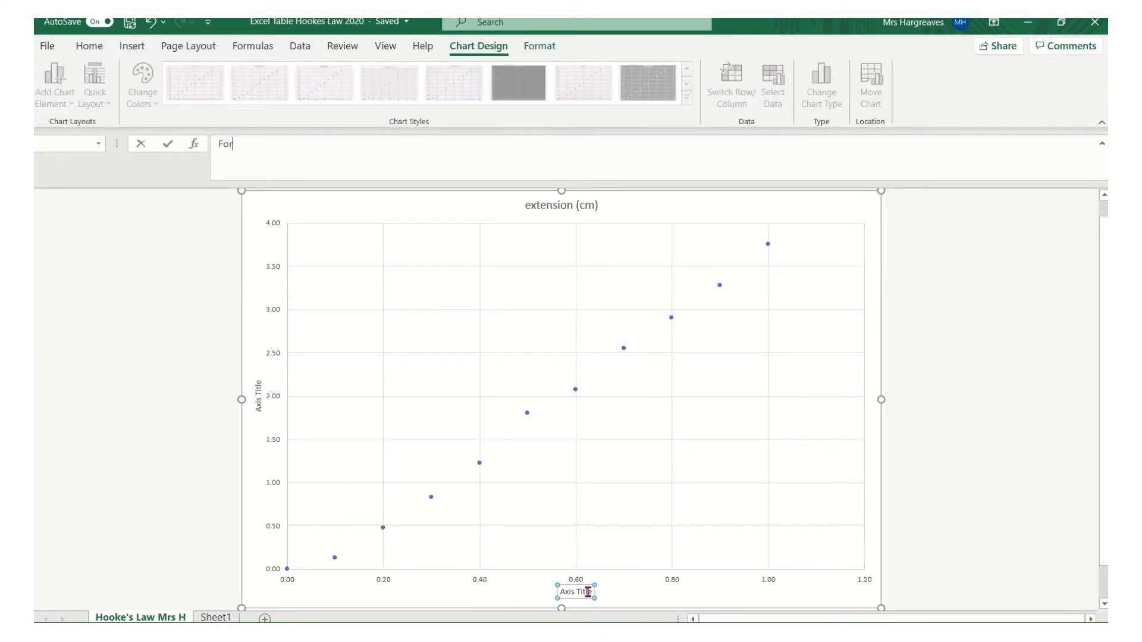
text(ce /N)
drag(258, 144, 191, 144)
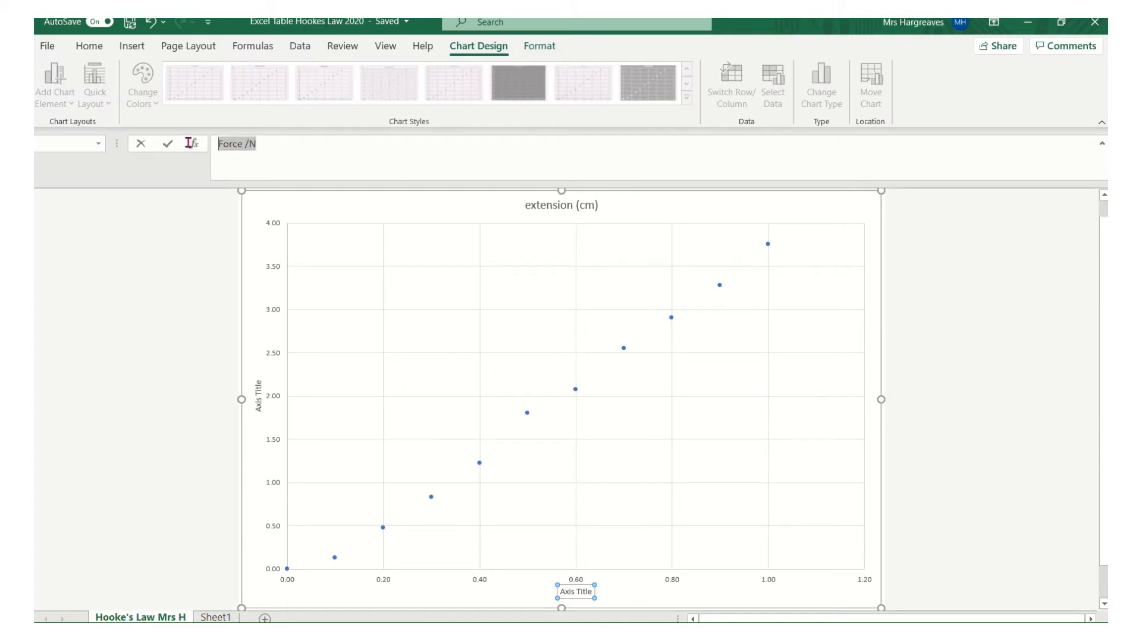
click(89, 46)
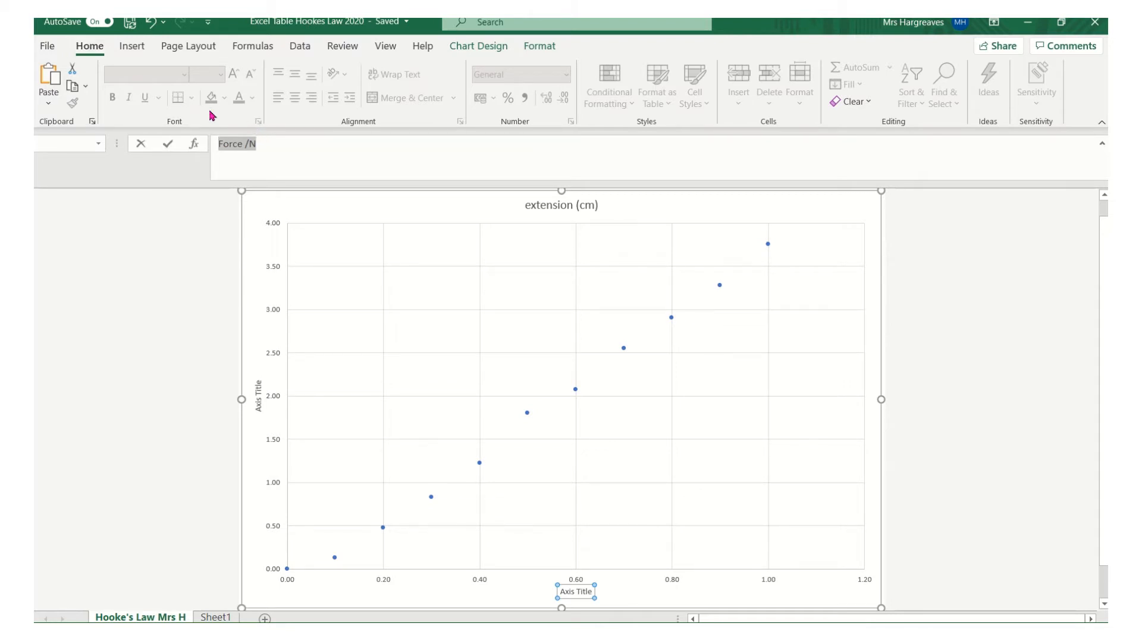
key(Return)
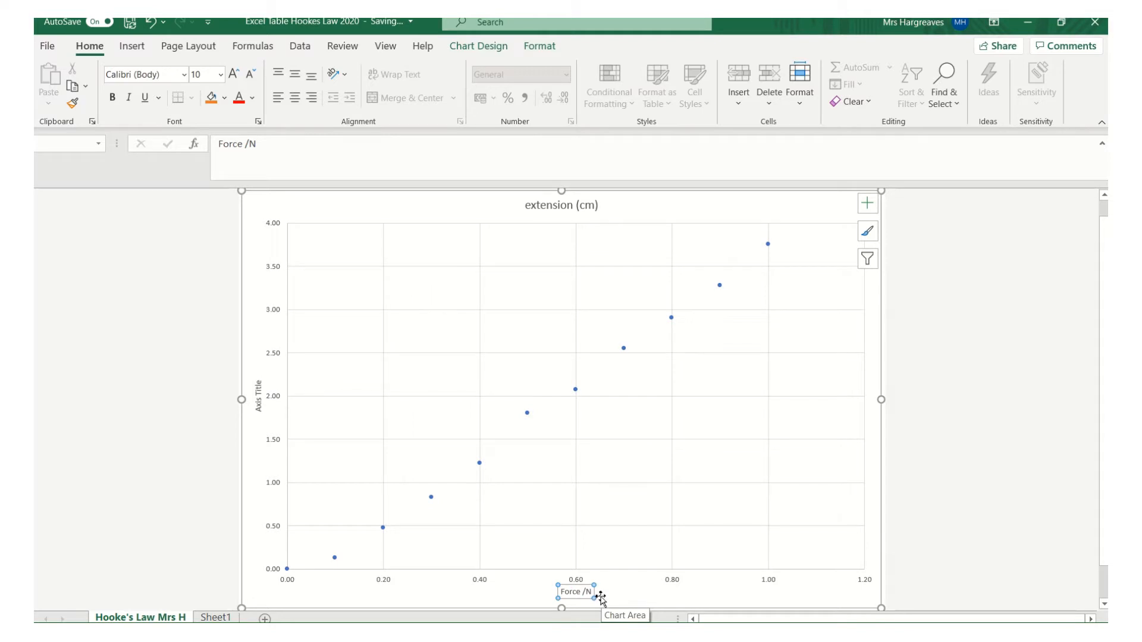
Step: Set the chart's vertical axis title to "Extension /cm"
click(258, 396)
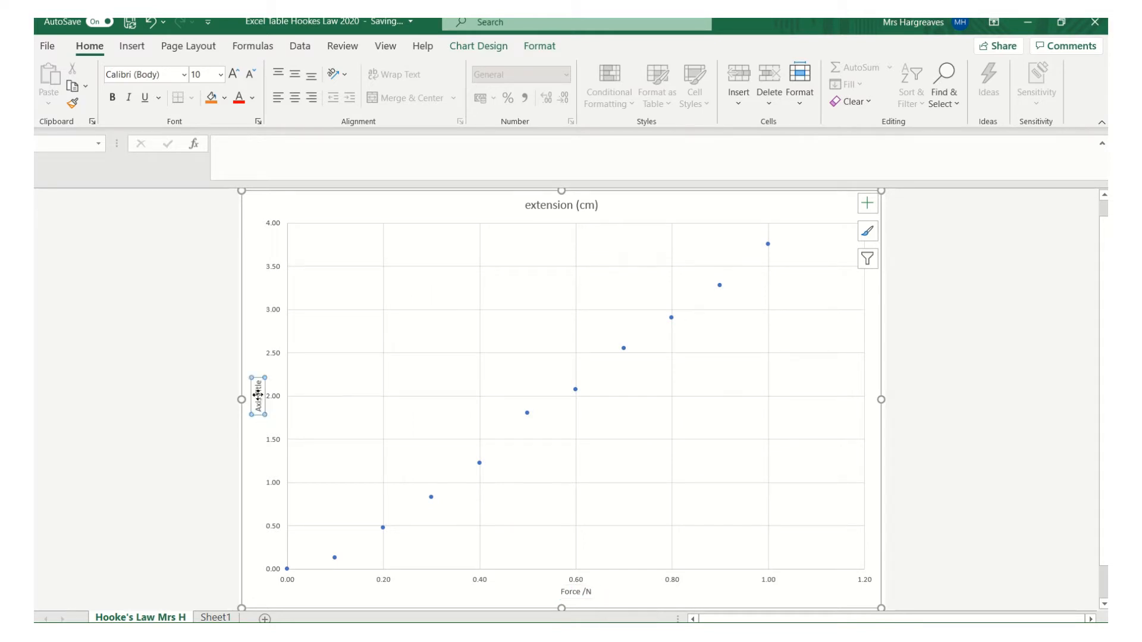
click(227, 146)
text(Extension /cm)
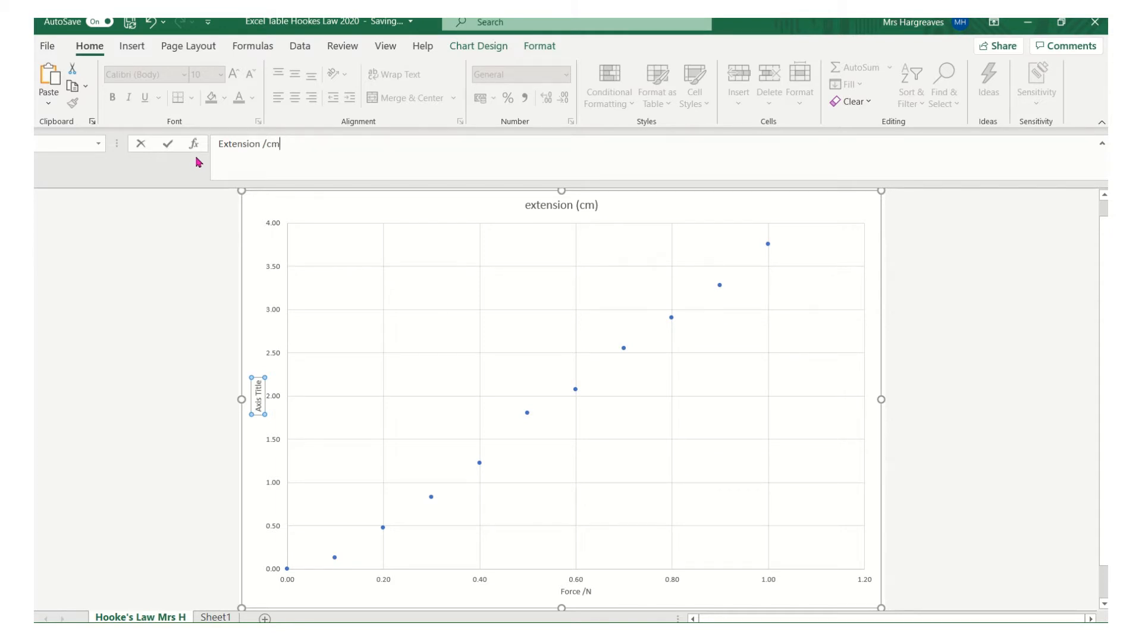
key(Return)
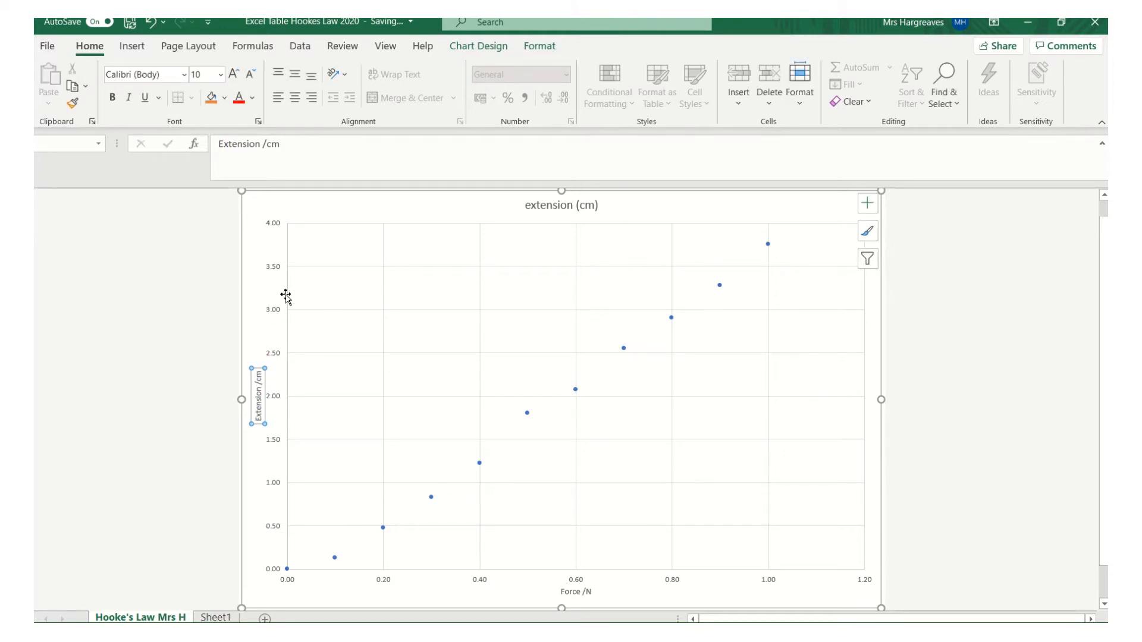
Step: Enlarge the vertical axis title and the rest of the chart's text to font size 18
click(258, 123)
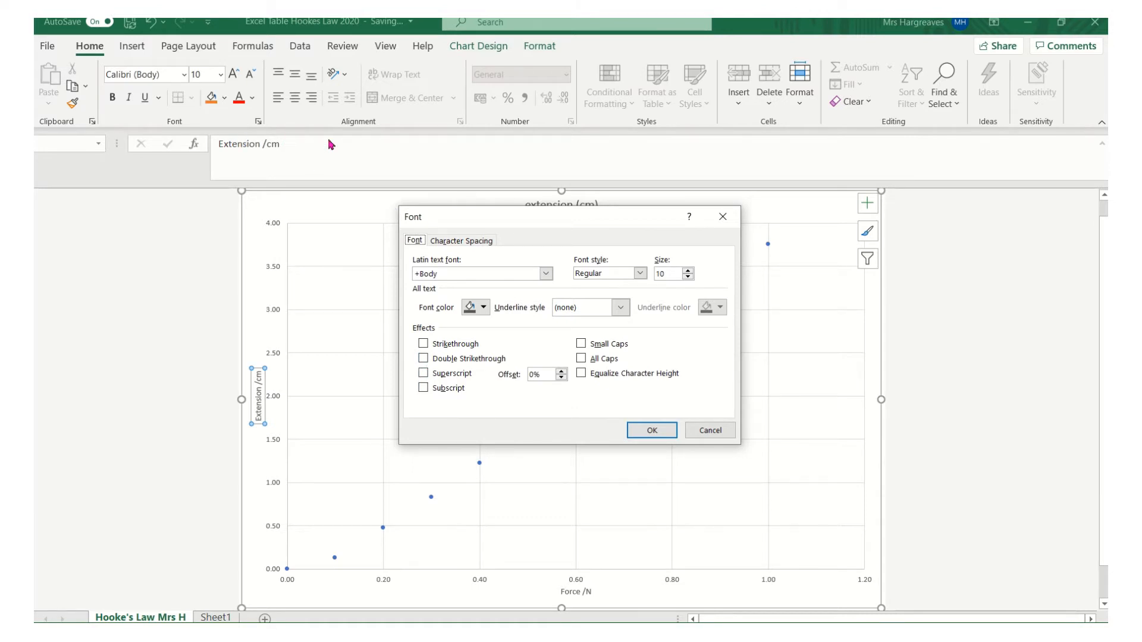
click(704, 437)
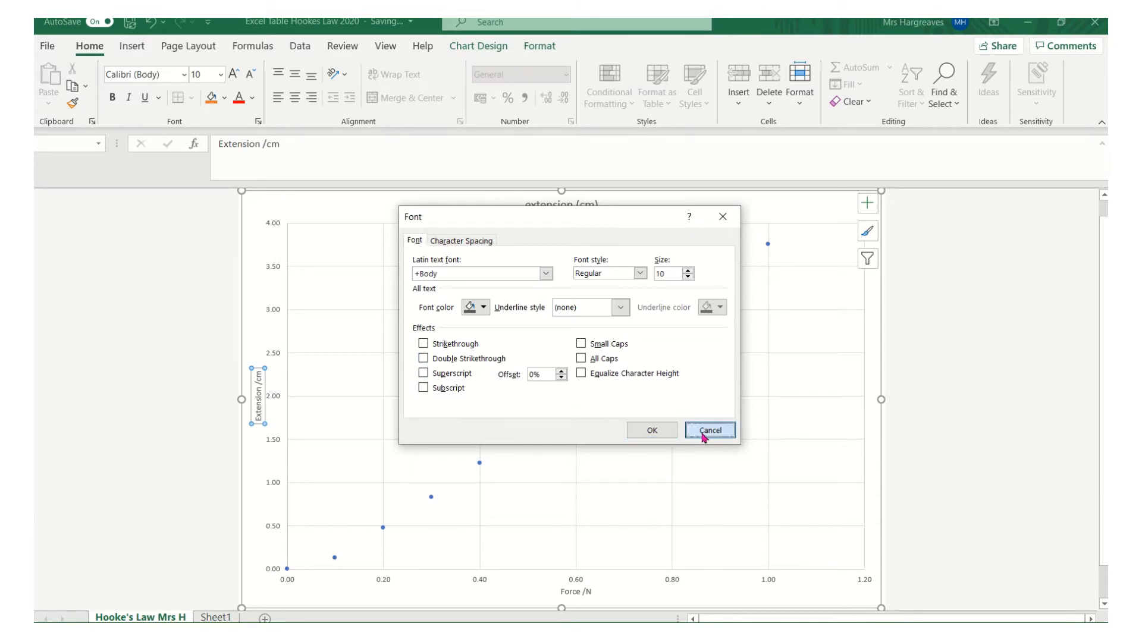
click(219, 75)
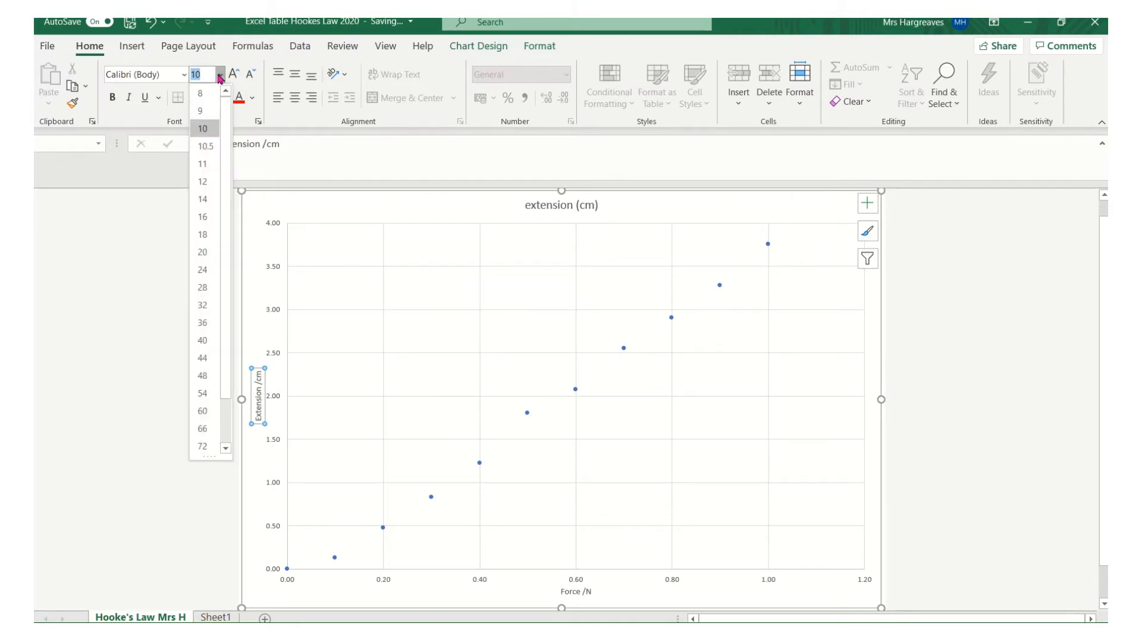
click(203, 235)
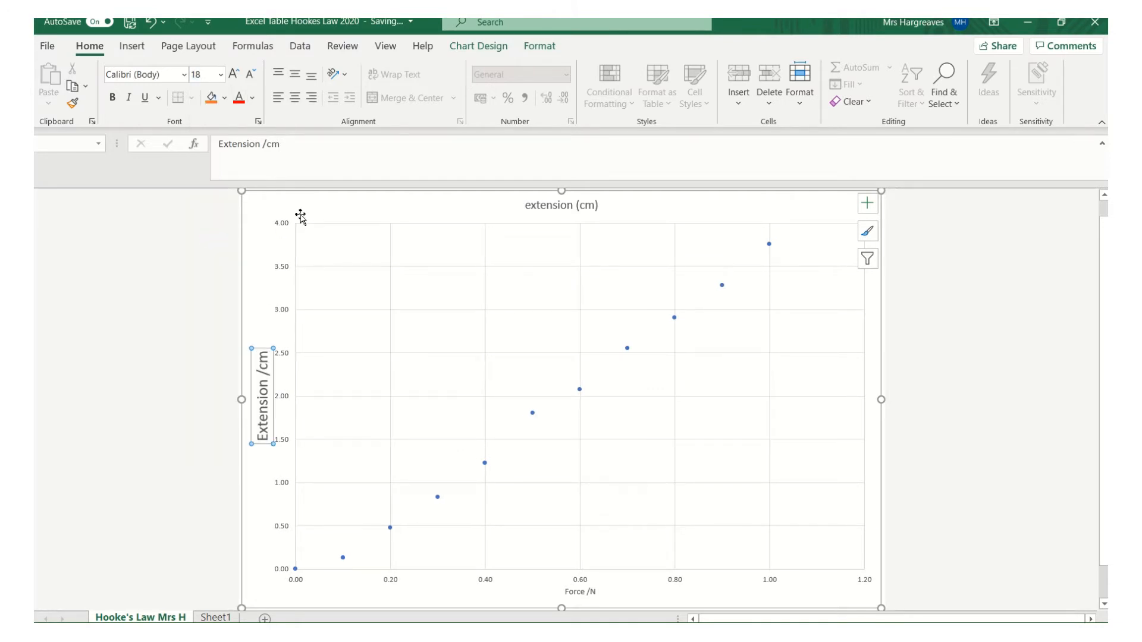
click(242, 190)
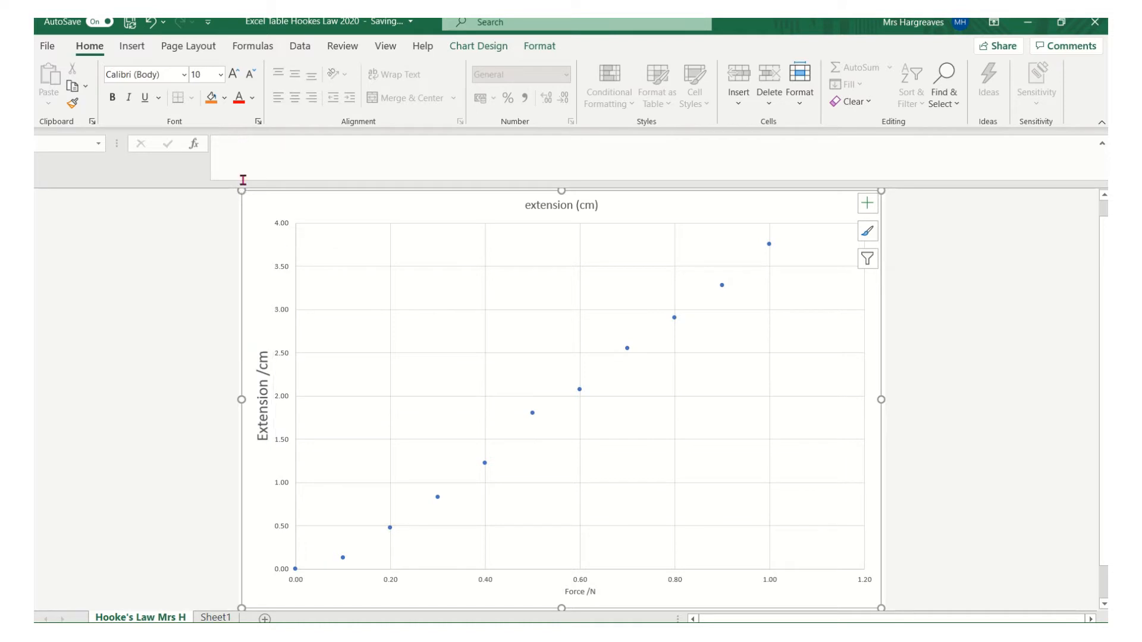
click(220, 74)
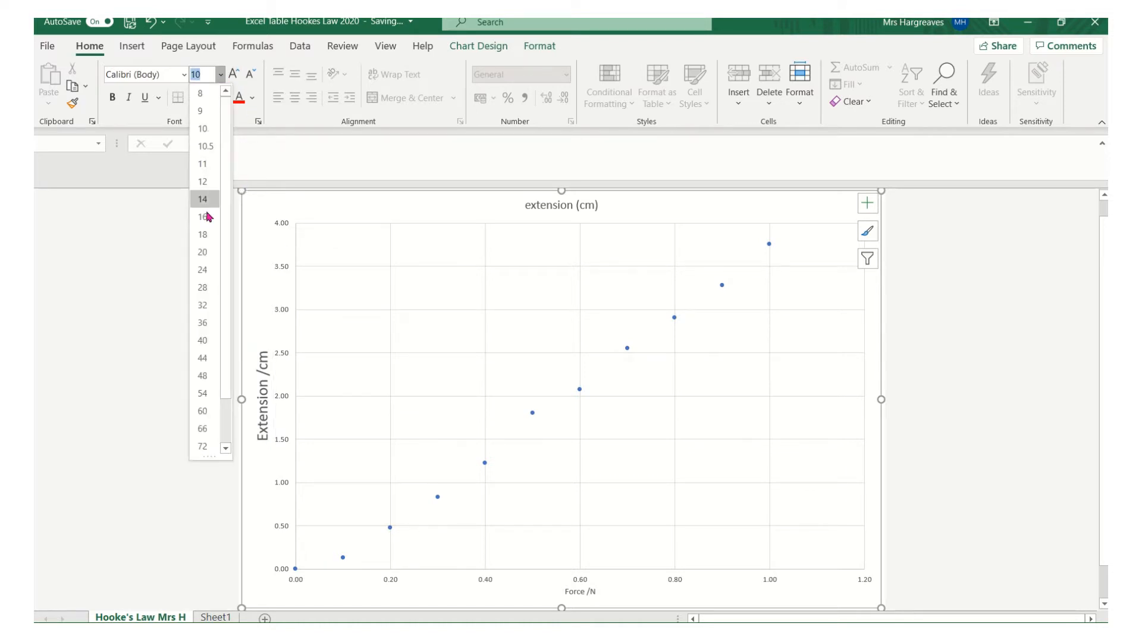
click(207, 234)
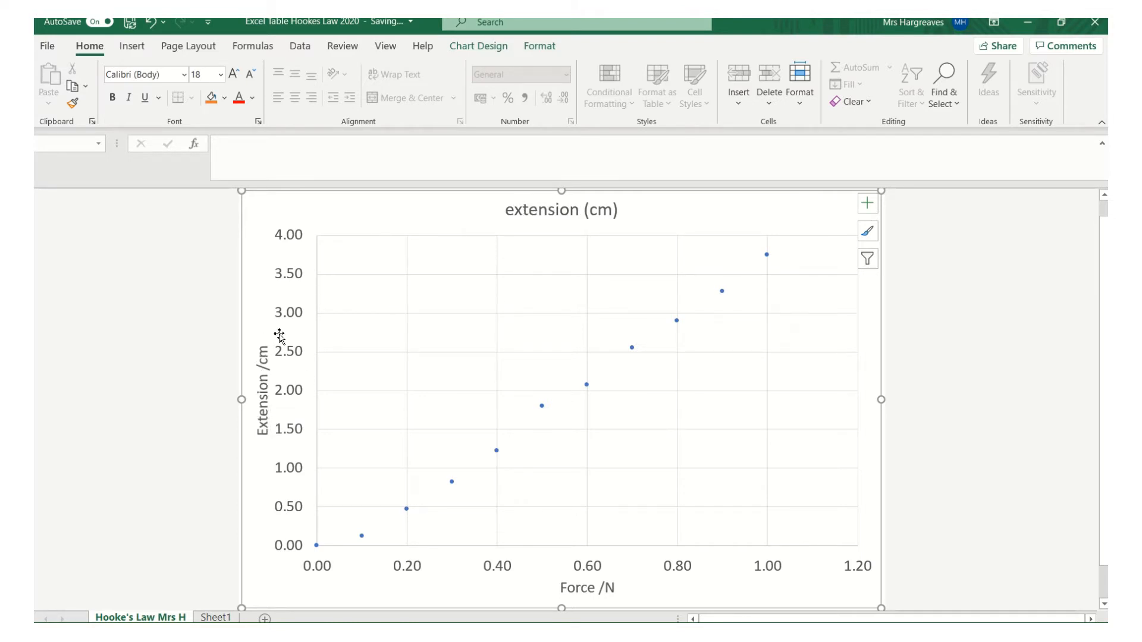
Step: Replace the chart title with "Hooke's Law - " followed by the author's abbreviated name
click(512, 212)
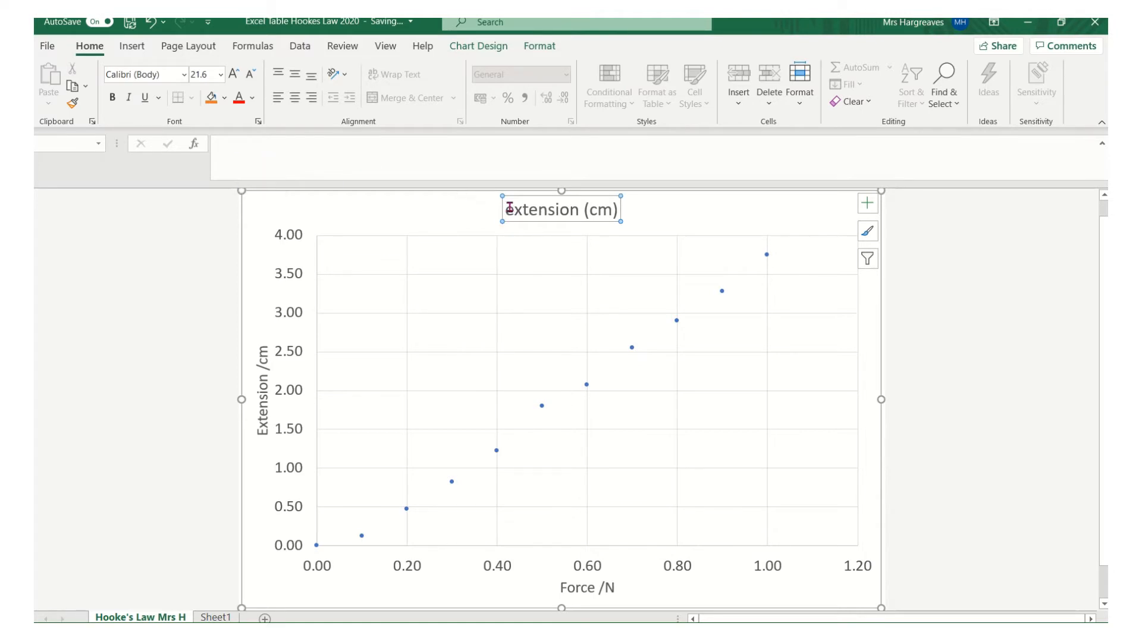
drag(505, 209, 620, 221)
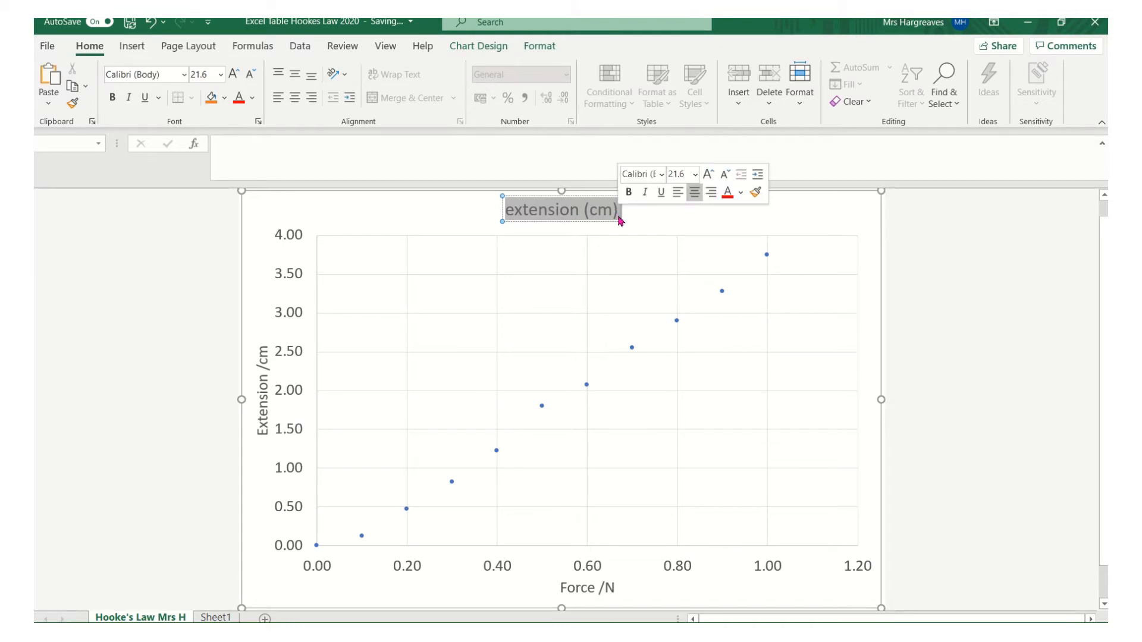
text(Hooke)
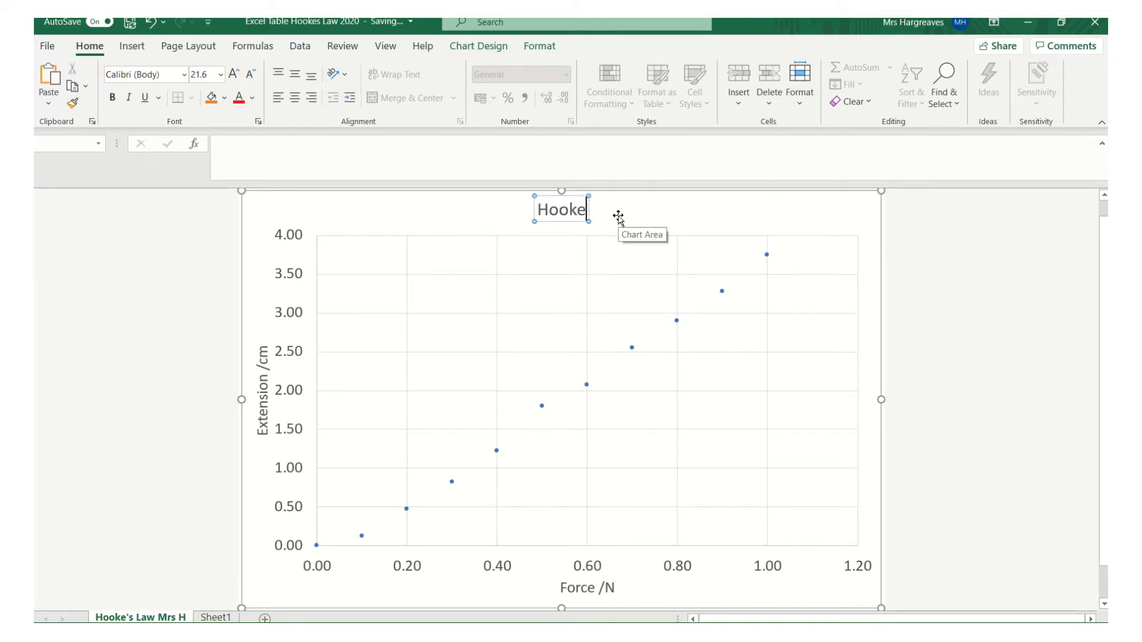
text('s La)
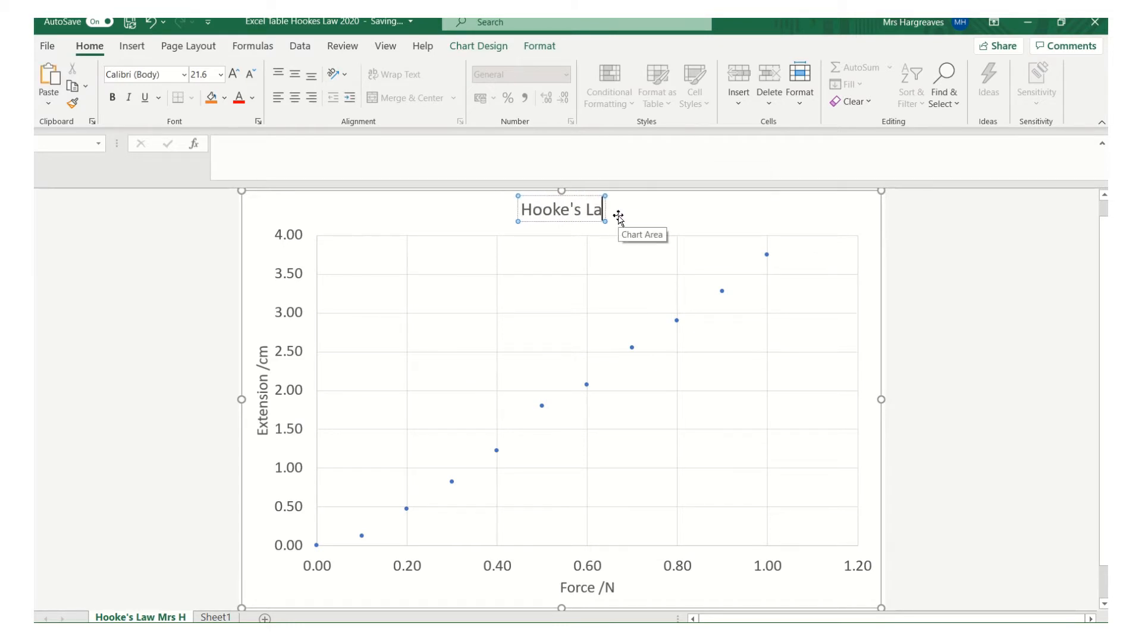
text(w)
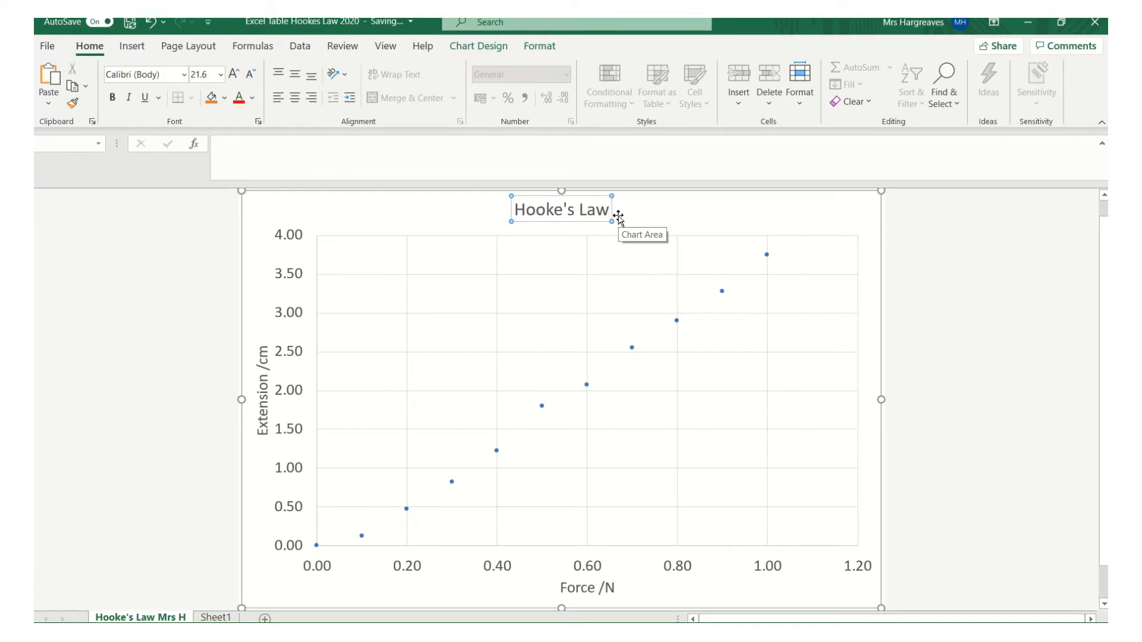
text( - Mr)
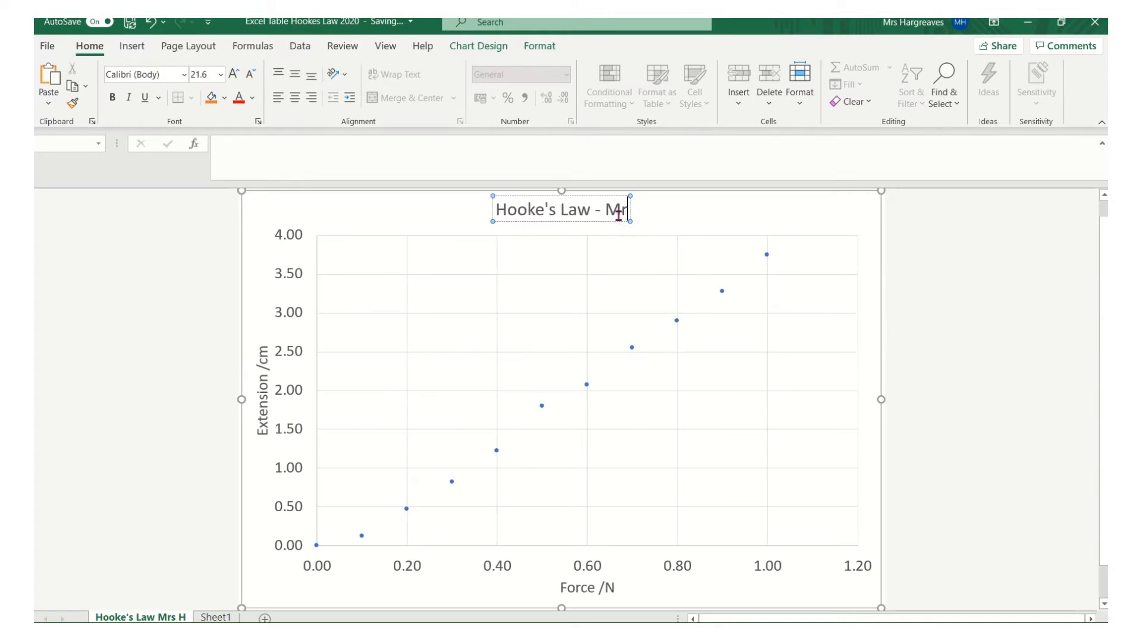
text(s H)
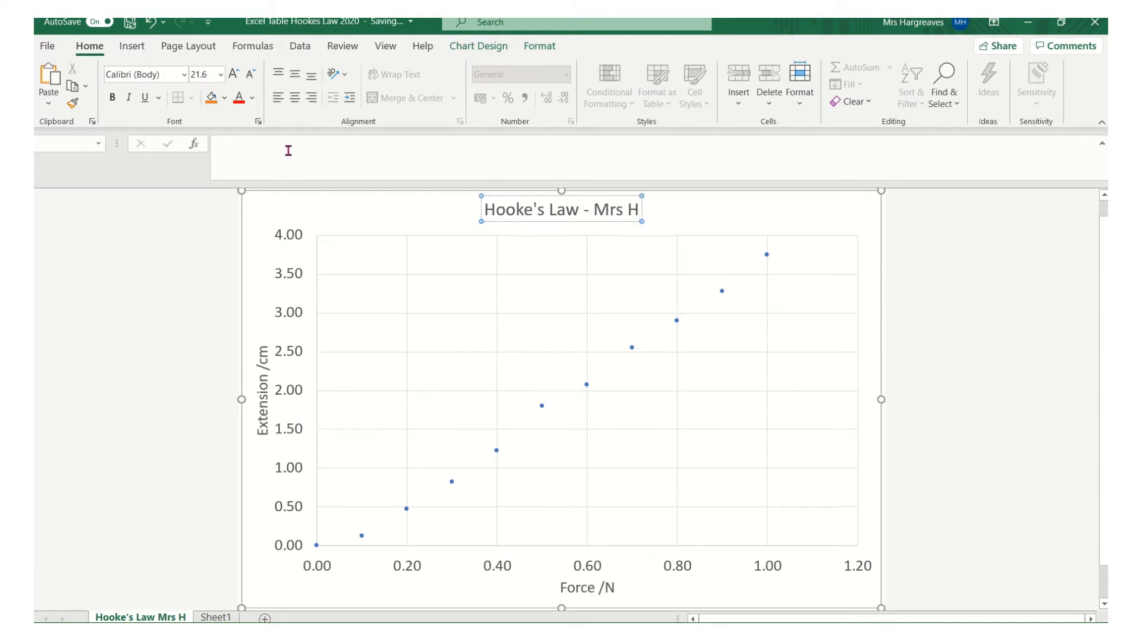
click(242, 149)
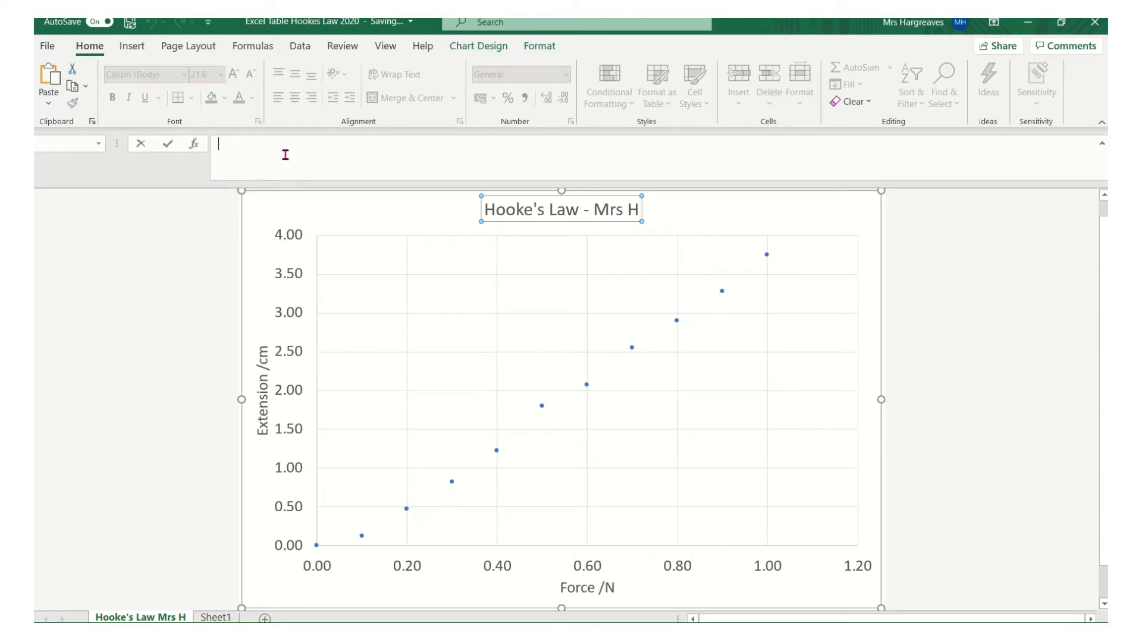
click(404, 287)
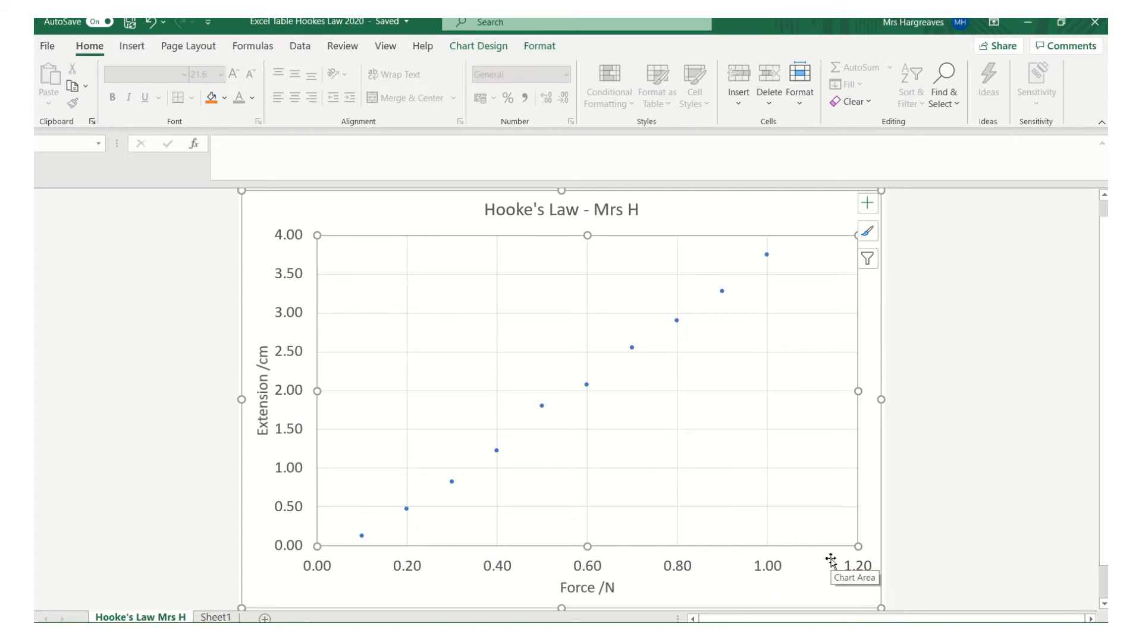
Step: Open the formatting options for the horizontal Force axis and view the chart's series filter
click(767, 572)
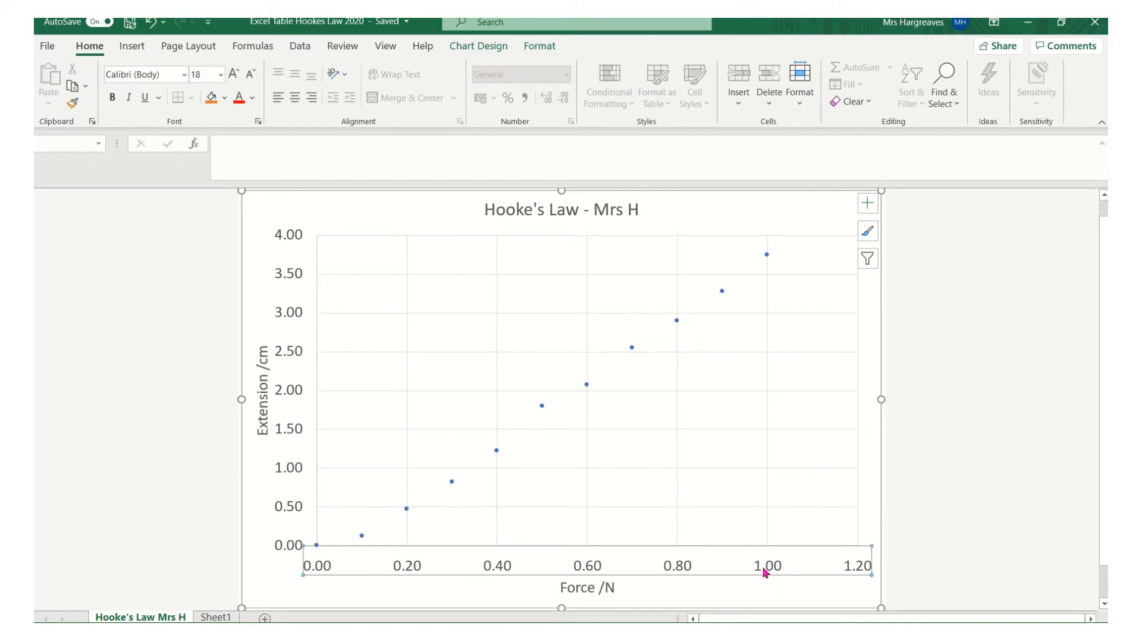
right_click(765, 573)
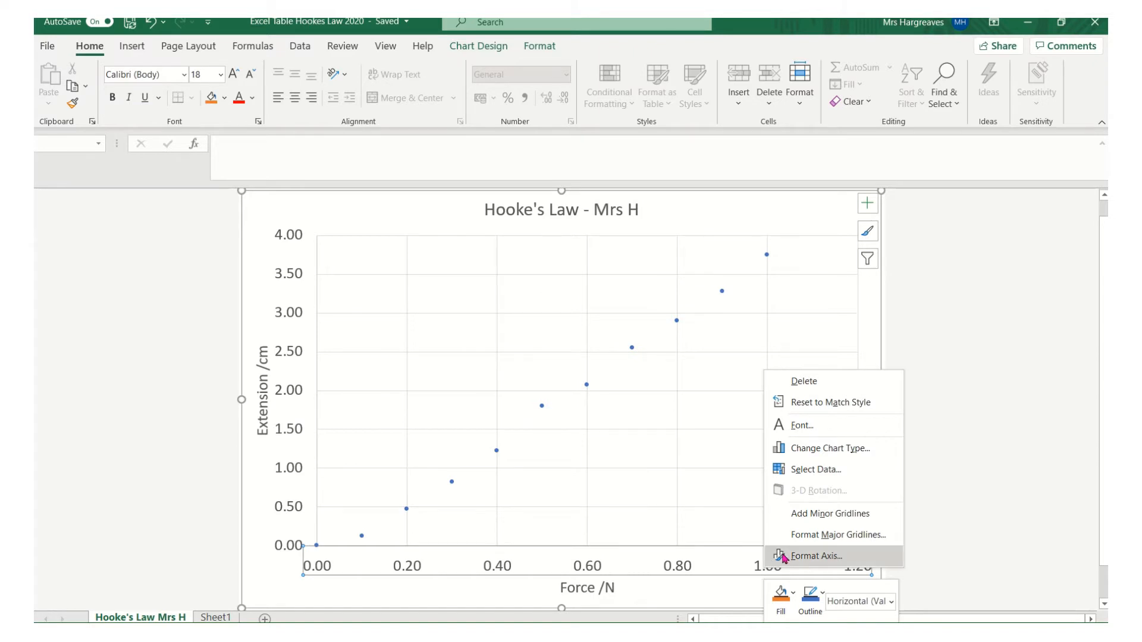
click(816, 555)
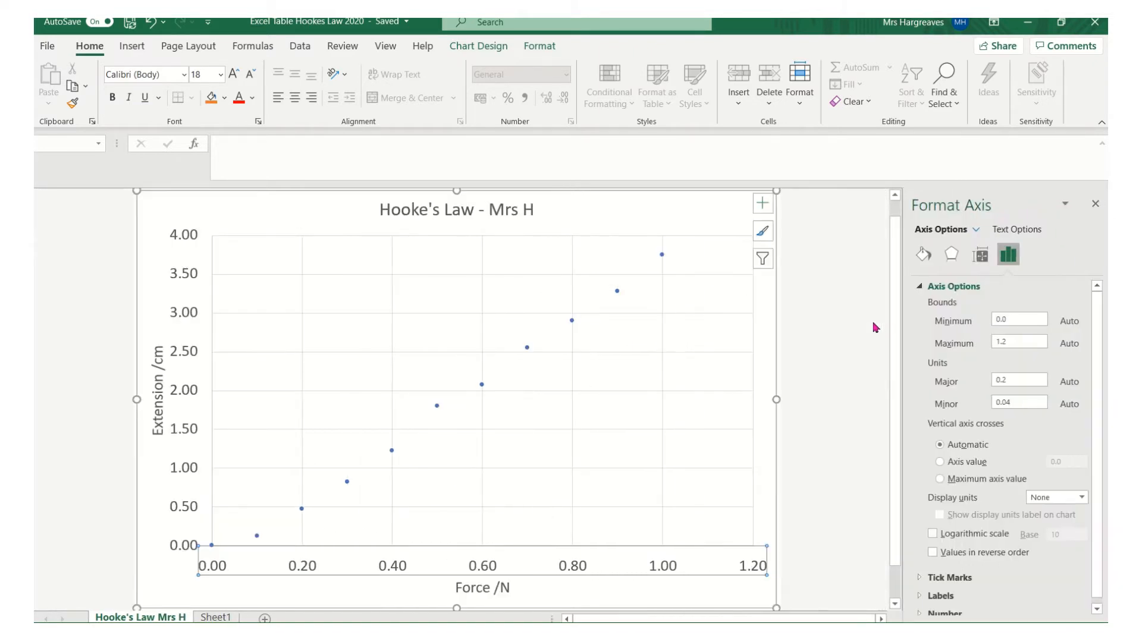
click(765, 264)
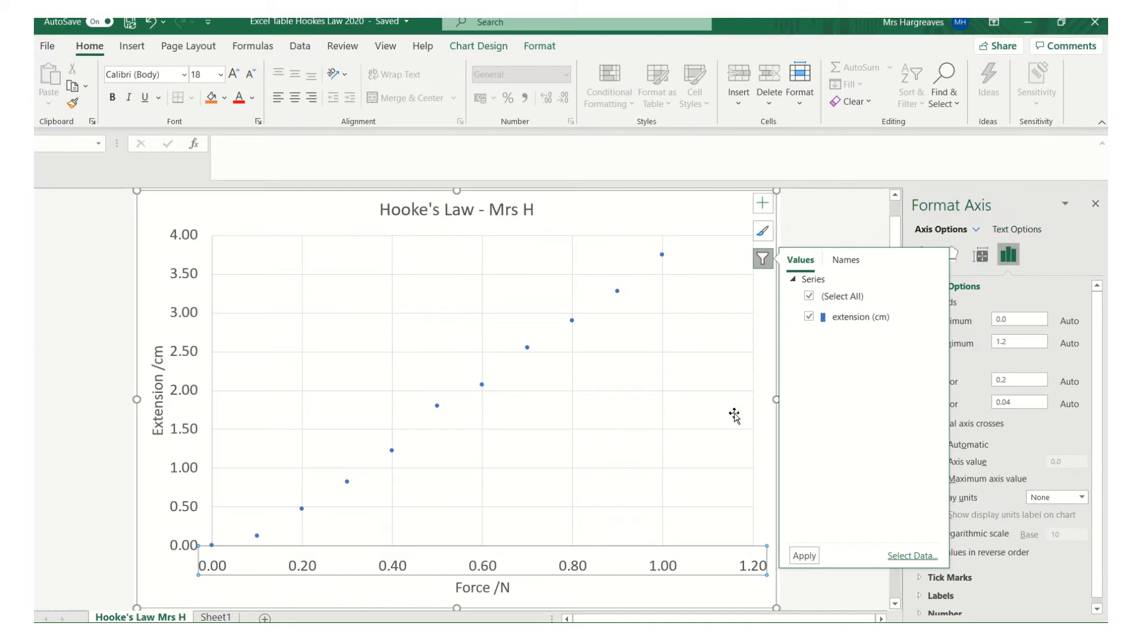
click(681, 565)
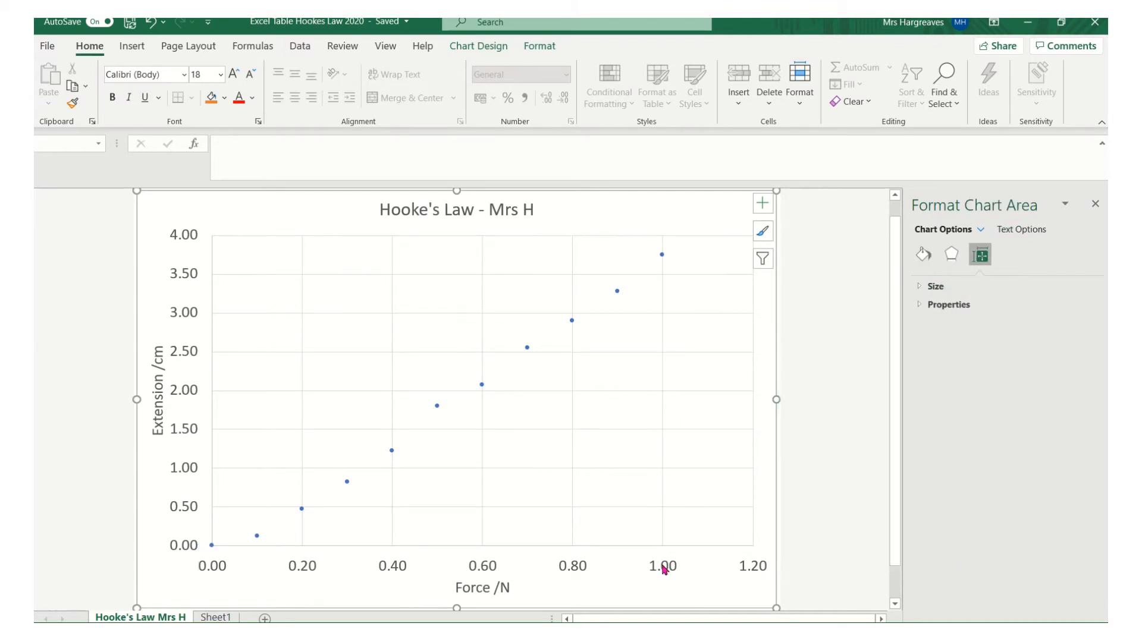
Step: Browse the horizontal axis's fill, effects and alignment settings, and open its bounds and units options
click(665, 569)
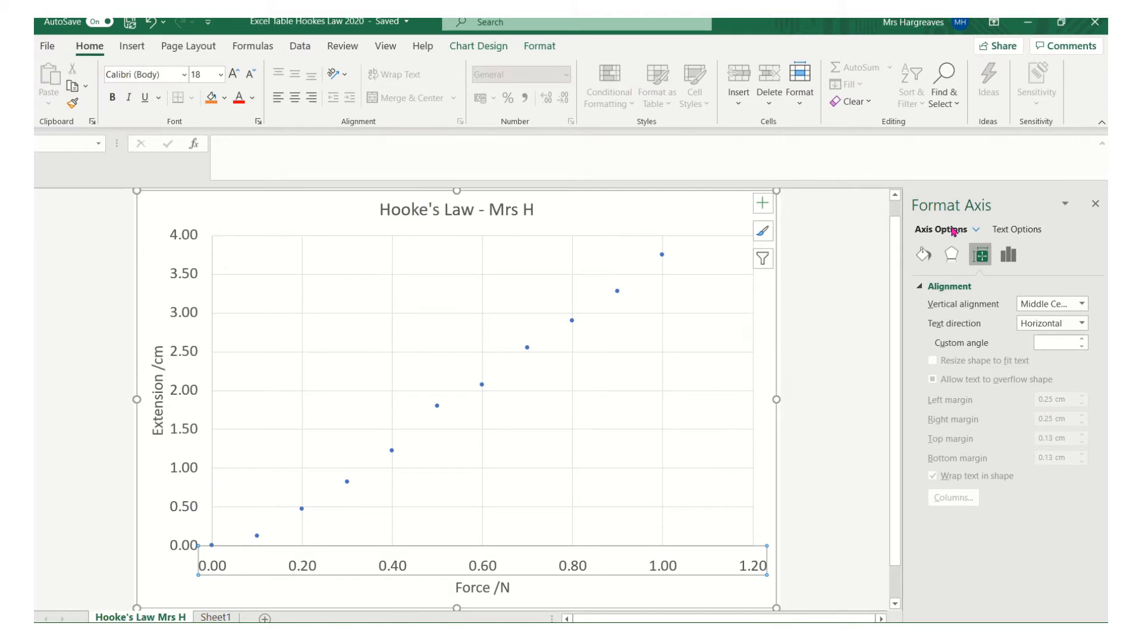
click(924, 256)
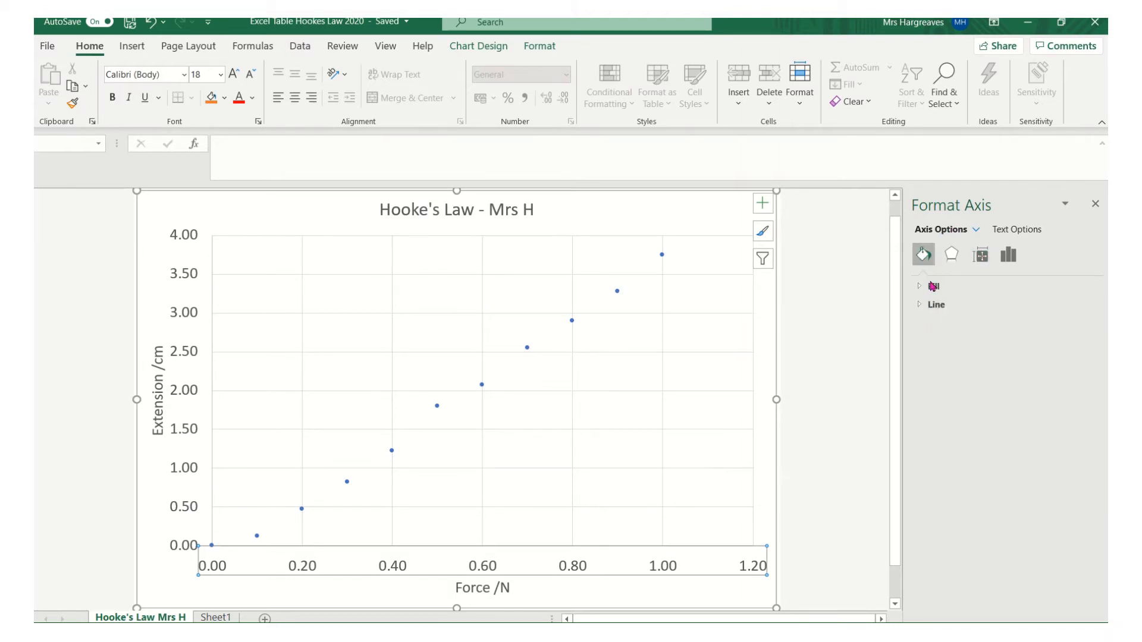
click(954, 256)
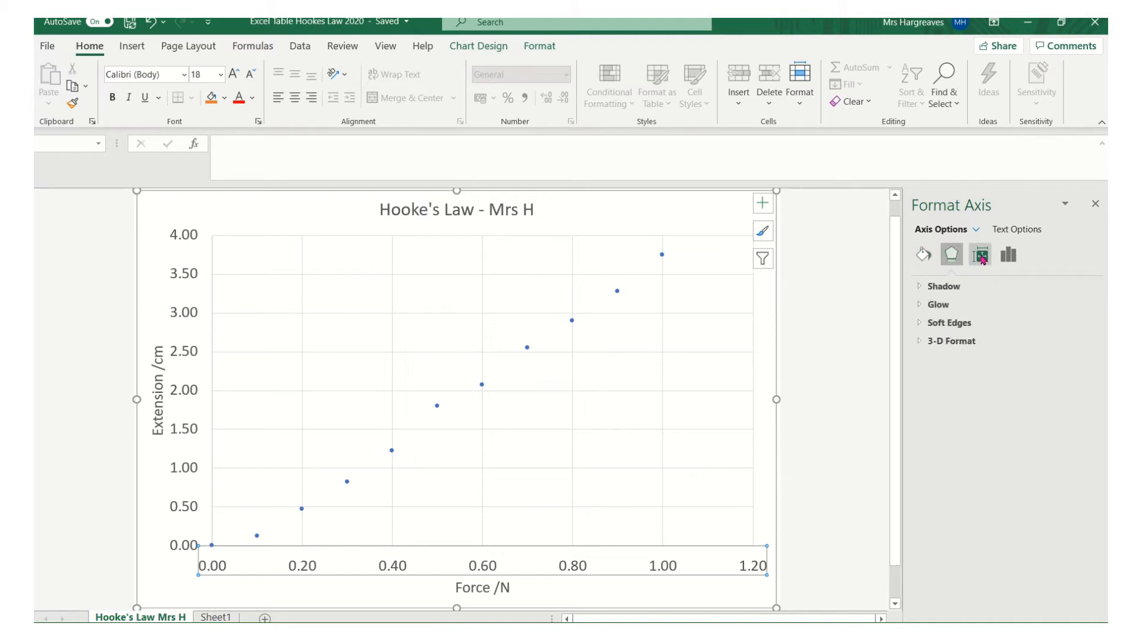
click(981, 257)
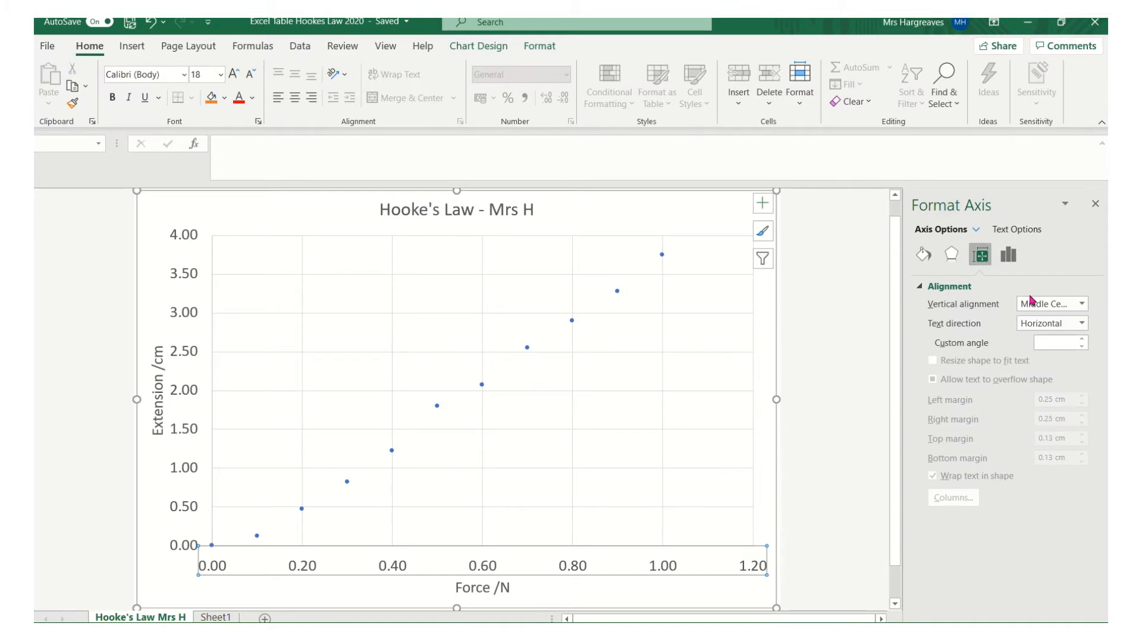
click(1009, 255)
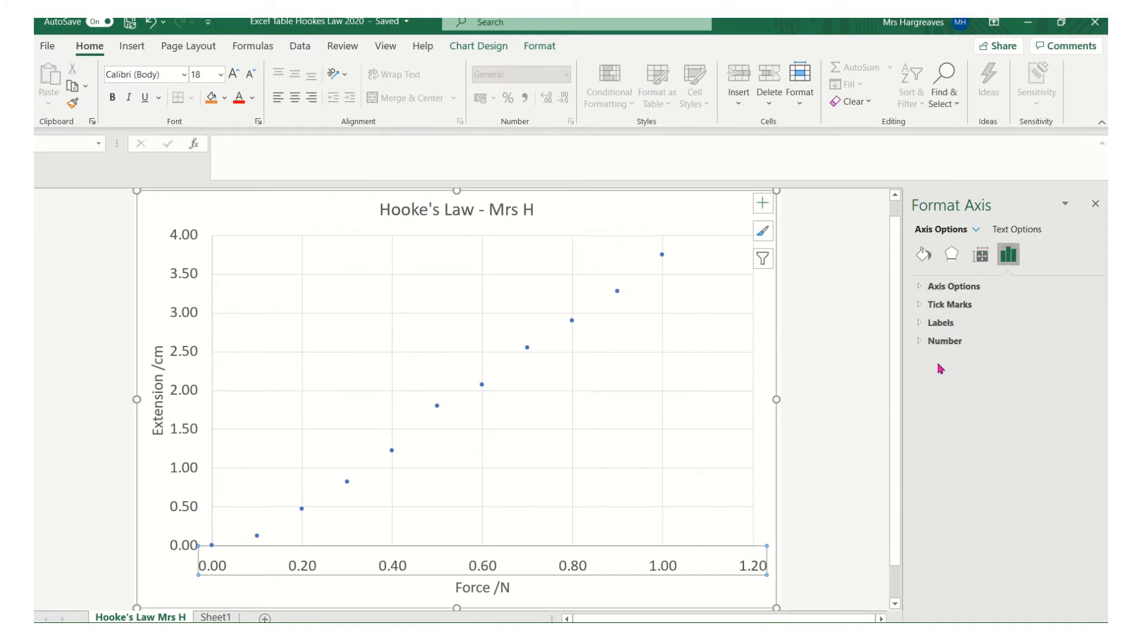
click(942, 287)
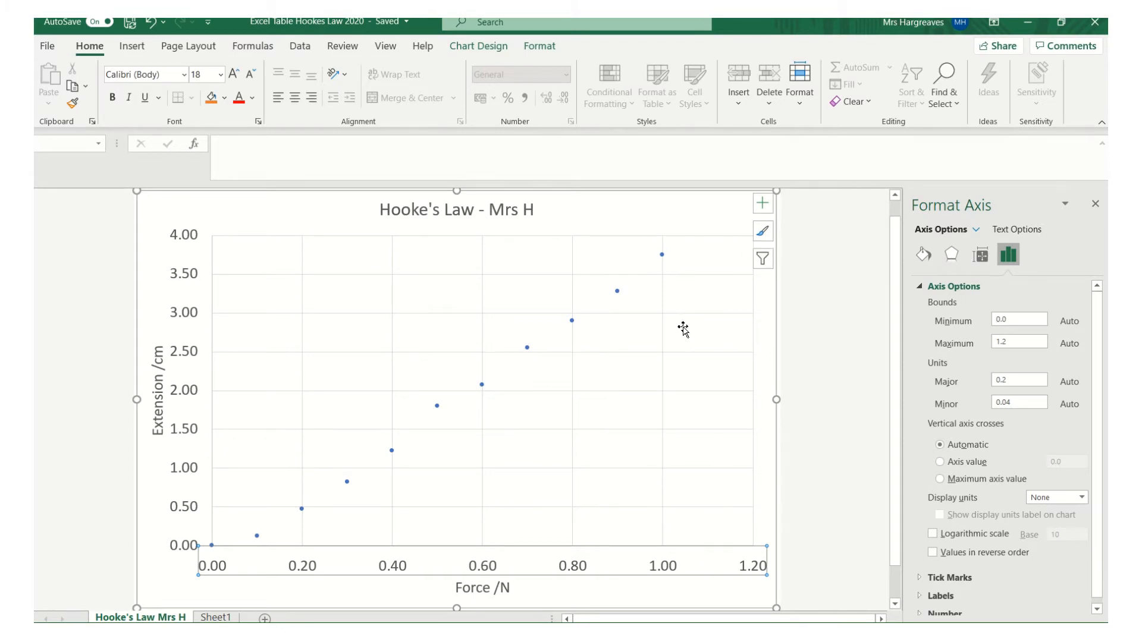
Step: Set the maximum bound of the horizontal Force axis to 1.1
mouse_move(665, 260)
click(1014, 343)
drag(1014, 343, 989, 342)
click(223, 586)
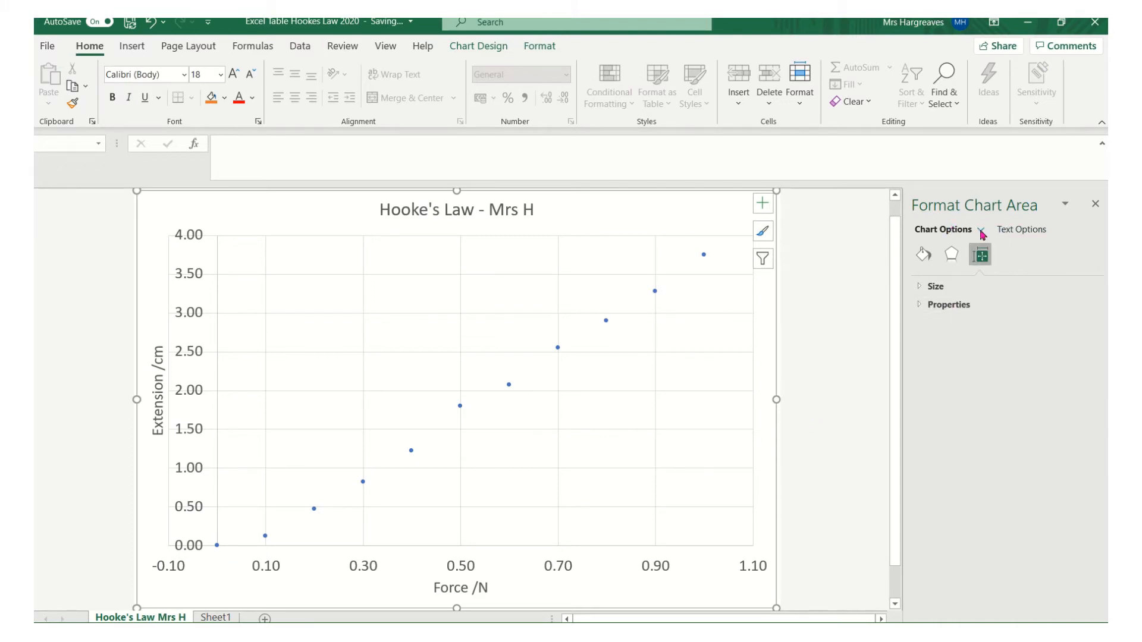
Step: Reopen the horizontal axis's formatting options and set its minimum bound to 0
click(1019, 231)
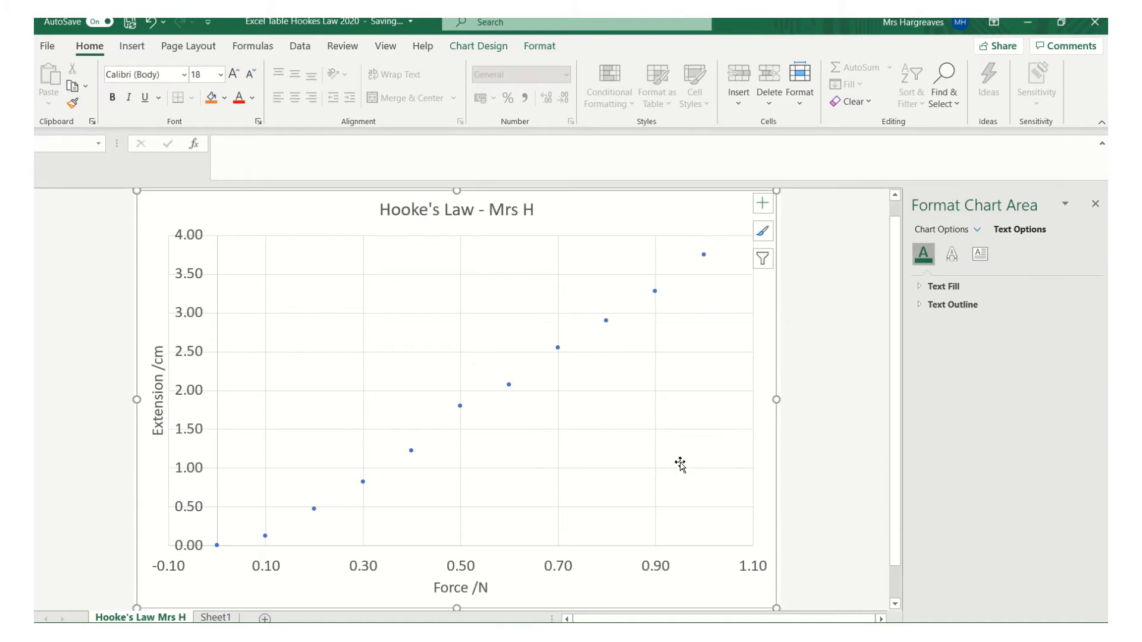
click(657, 572)
right_click(657, 572)
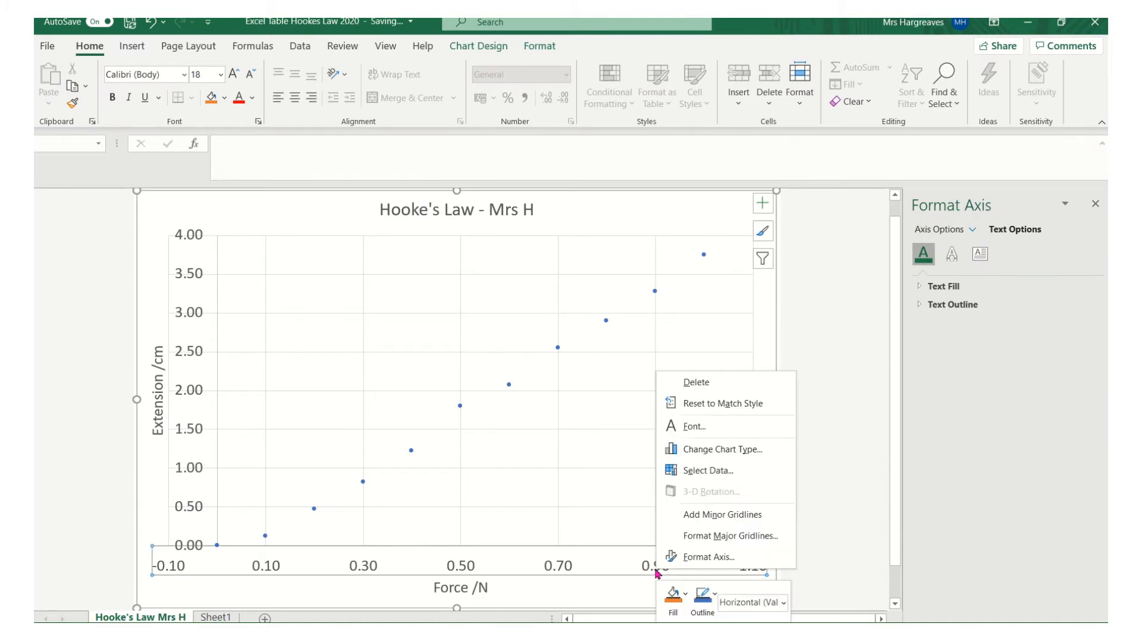
click(686, 563)
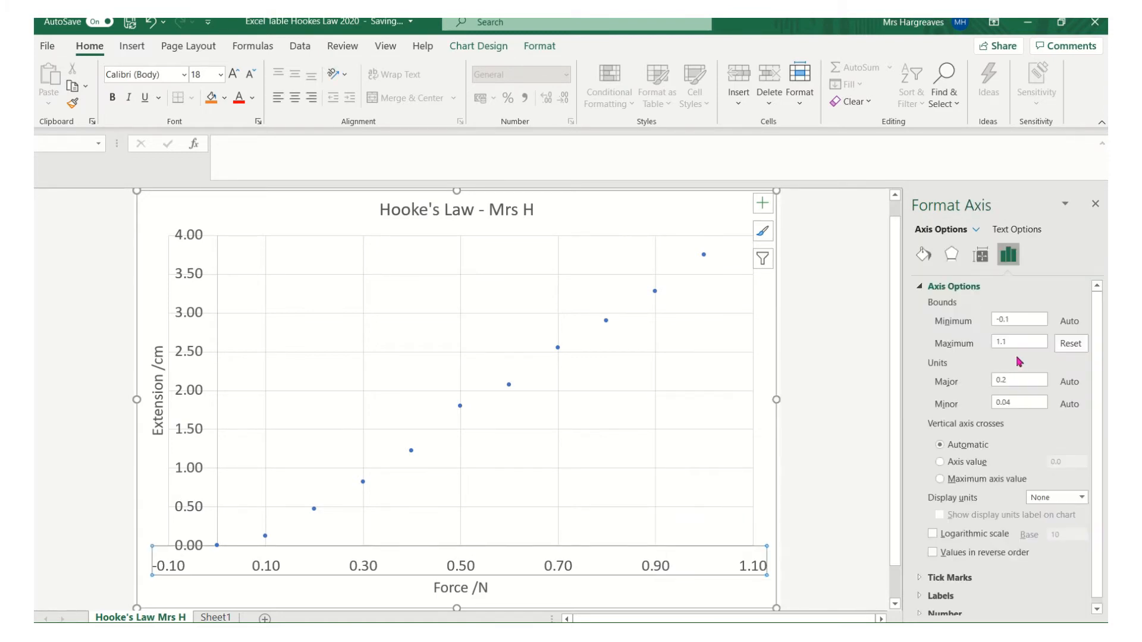
drag(1022, 320, 985, 323)
text(0)
Step: Set the horizontal axis's major unit to 0.1 and its minor unit to 0.01
click(1010, 382)
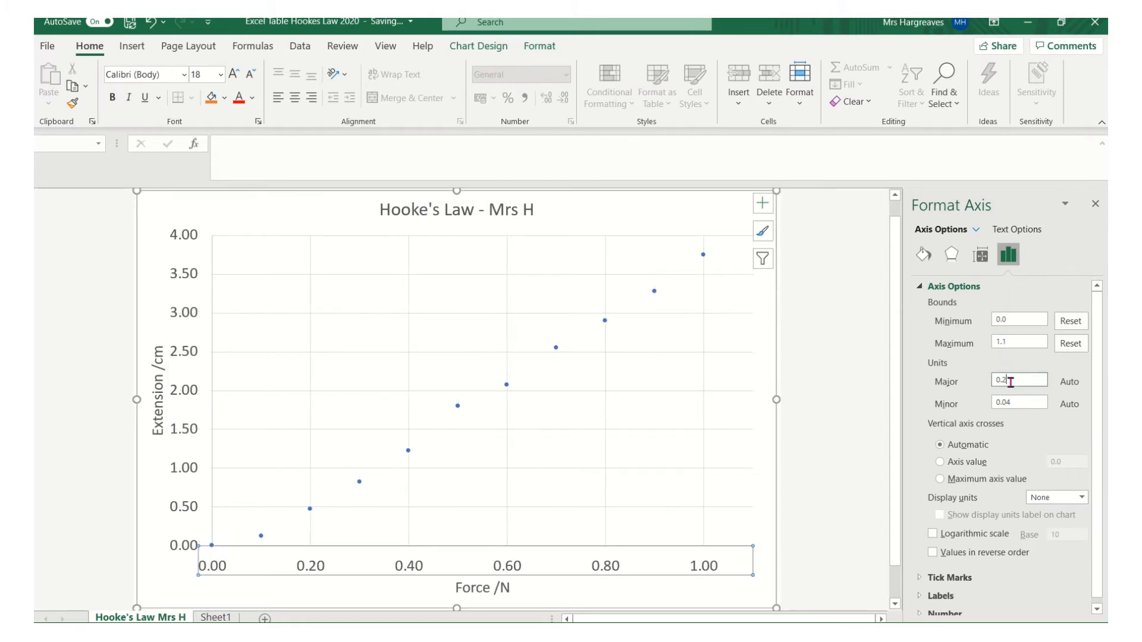
key(BackSpace)
click(1014, 402)
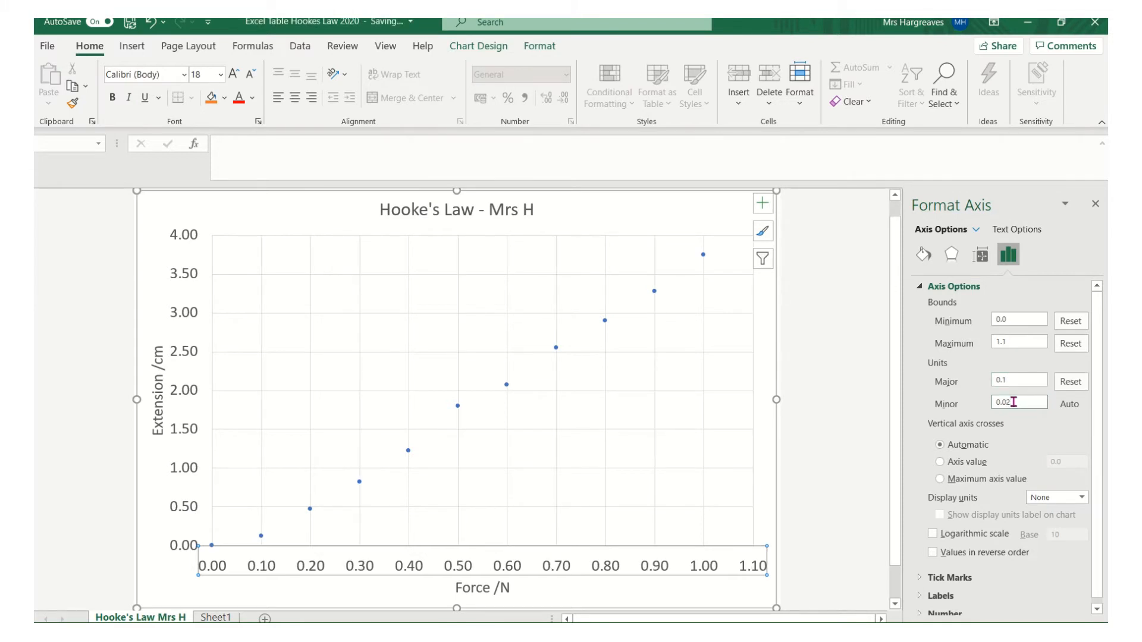
key(BackSpace)
click(1081, 497)
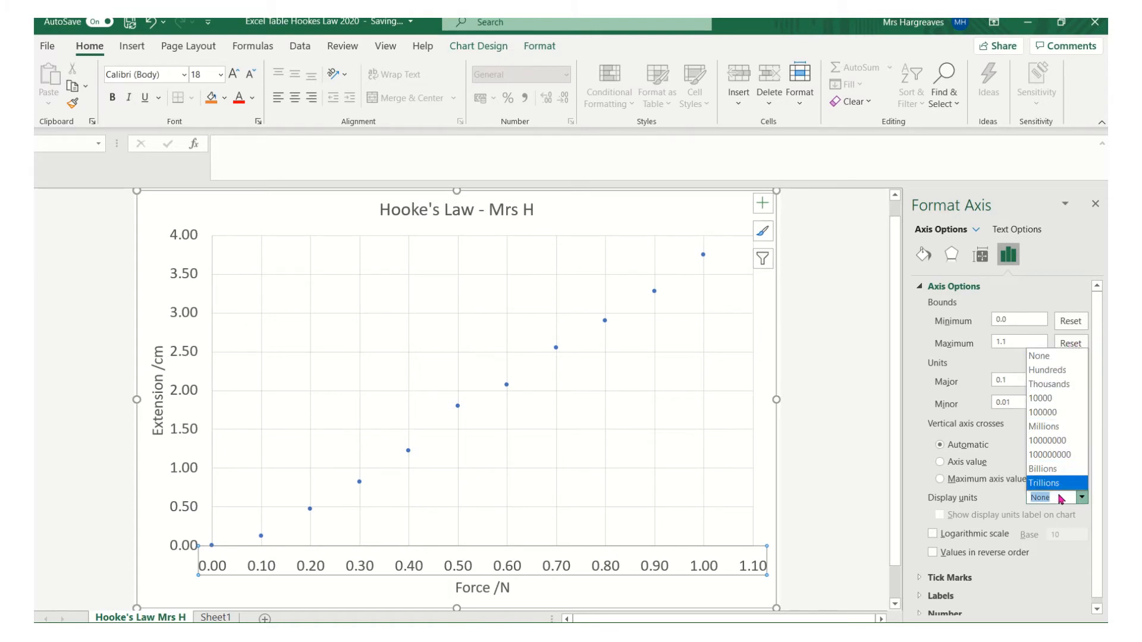
Step: Try Inside as the horizontal axis's major tick mark type, and settle on Outside
click(943, 580)
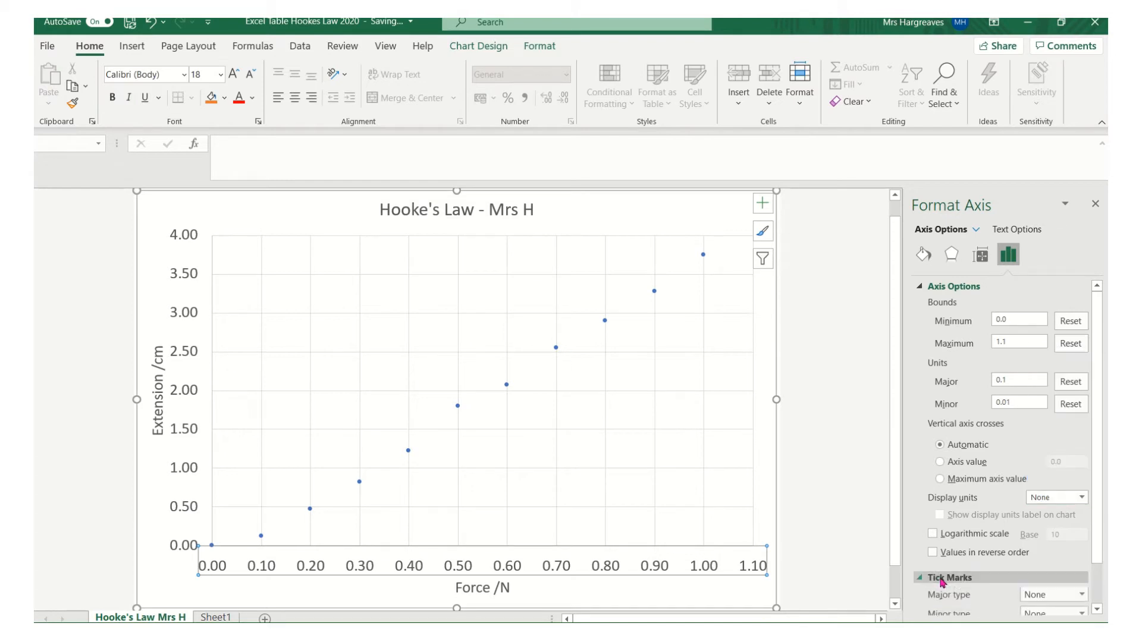
drag(1100, 490, 1096, 535)
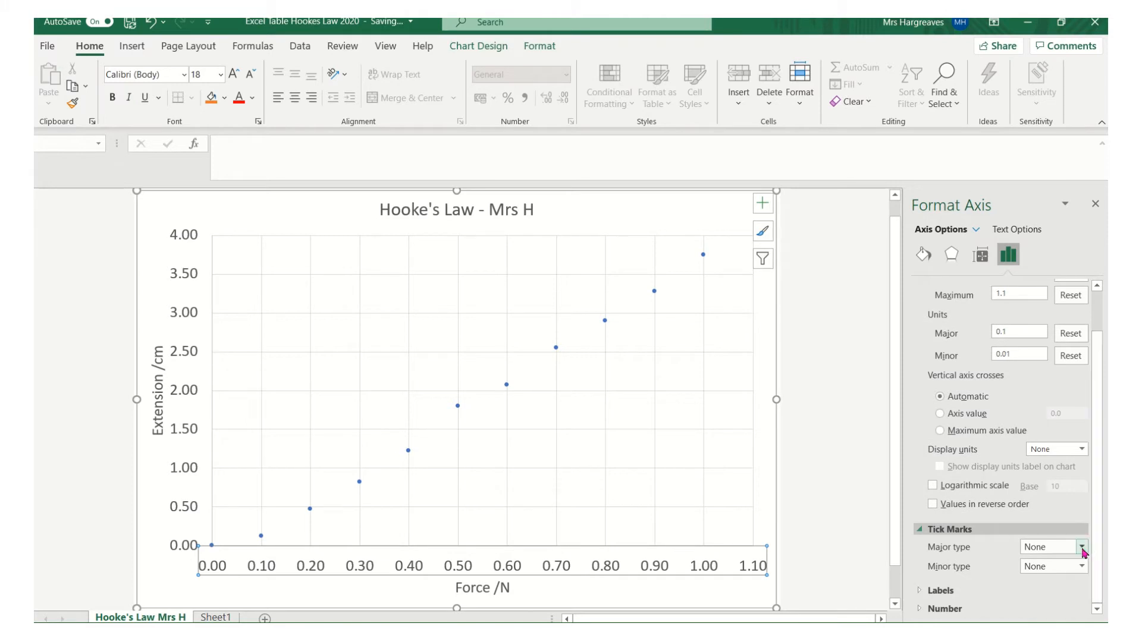
click(1081, 547)
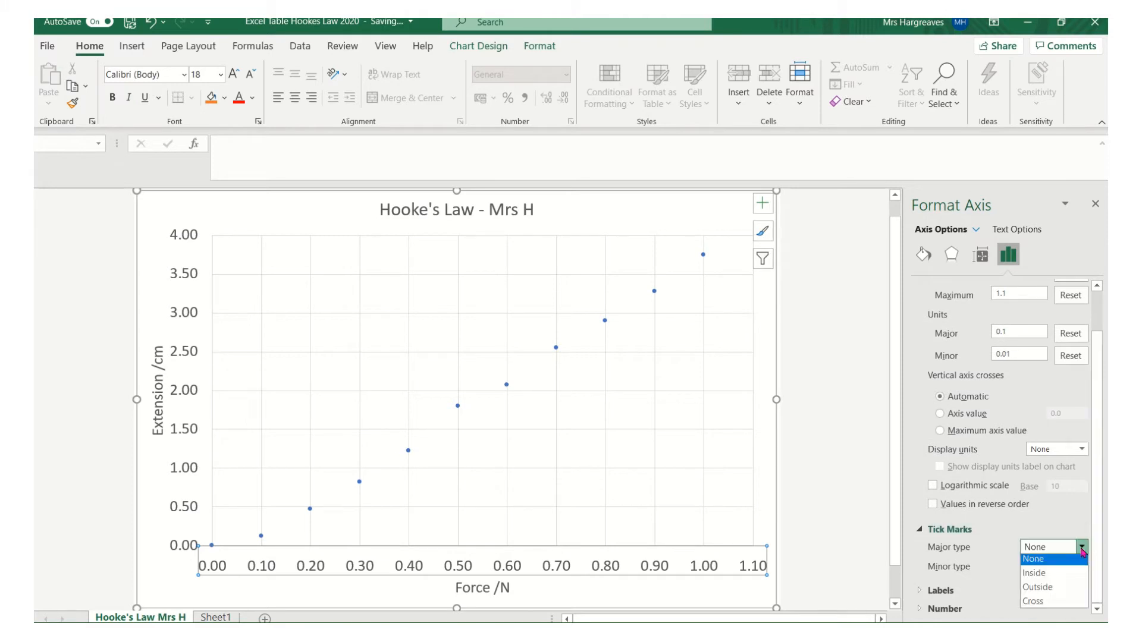
click(1054, 582)
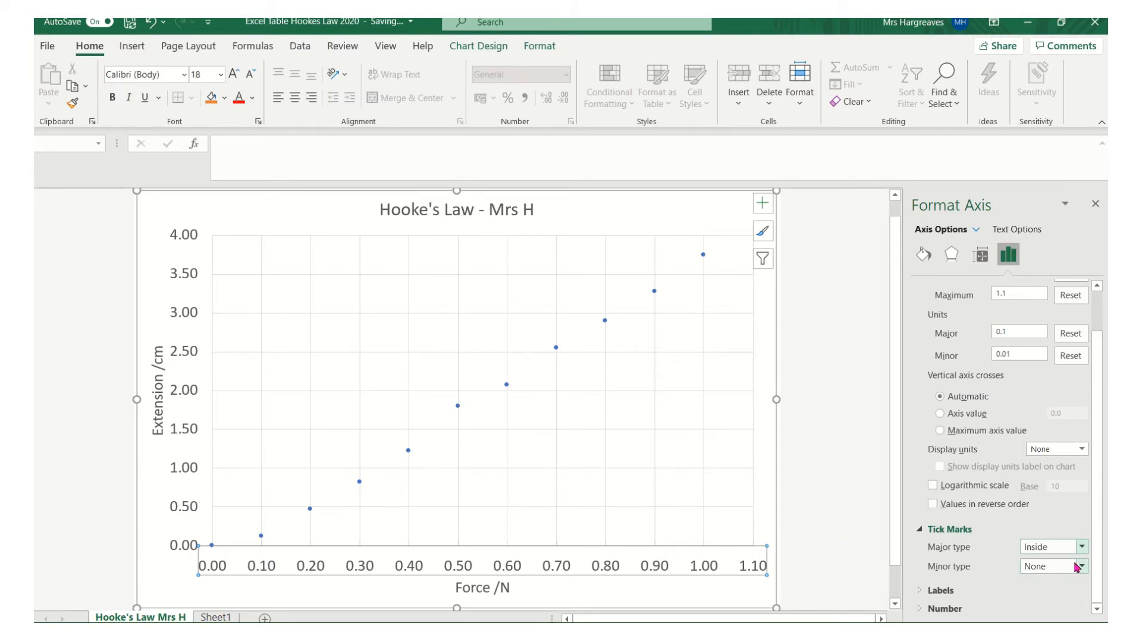
click(1081, 547)
click(1048, 591)
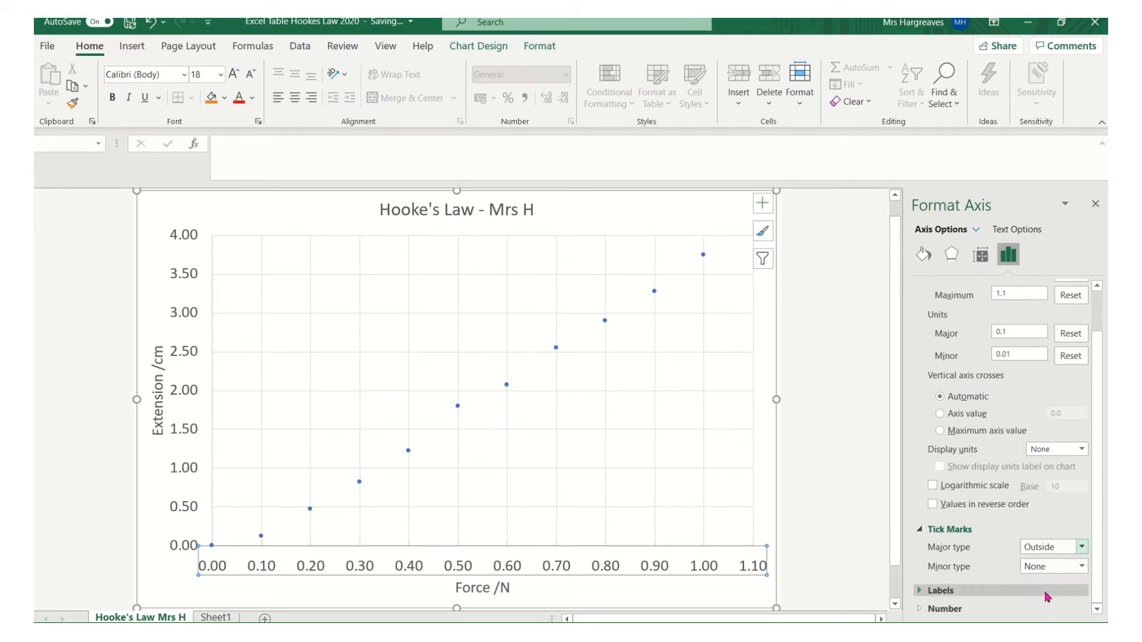
Step: Keep the horizontal axis's minor tick mark type at None and show the axis label settings
click(1081, 566)
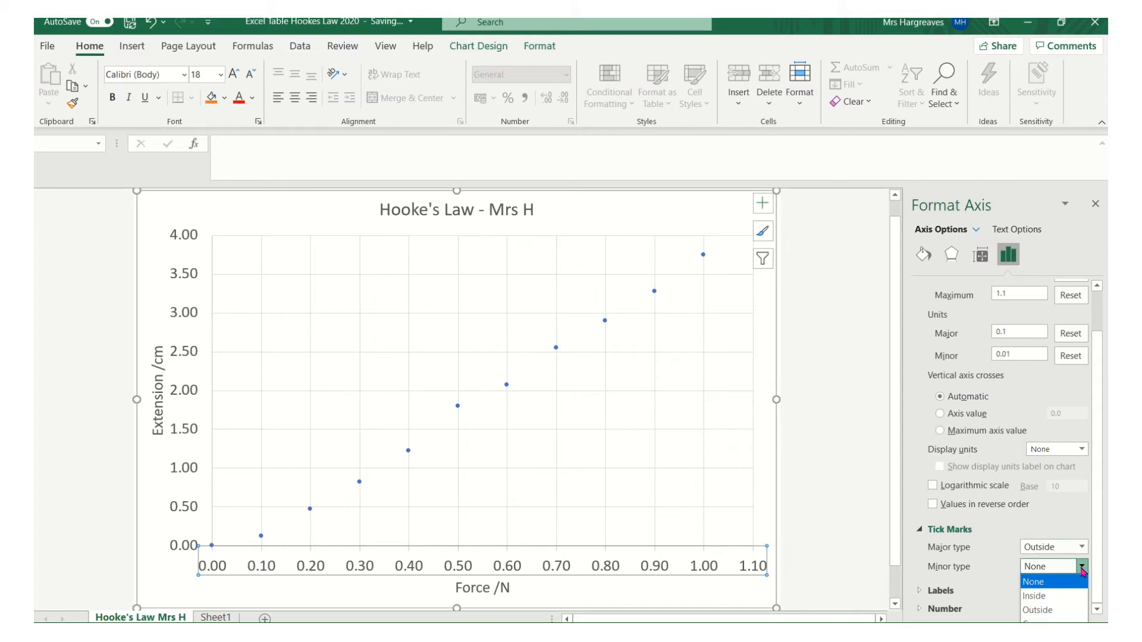
click(1045, 585)
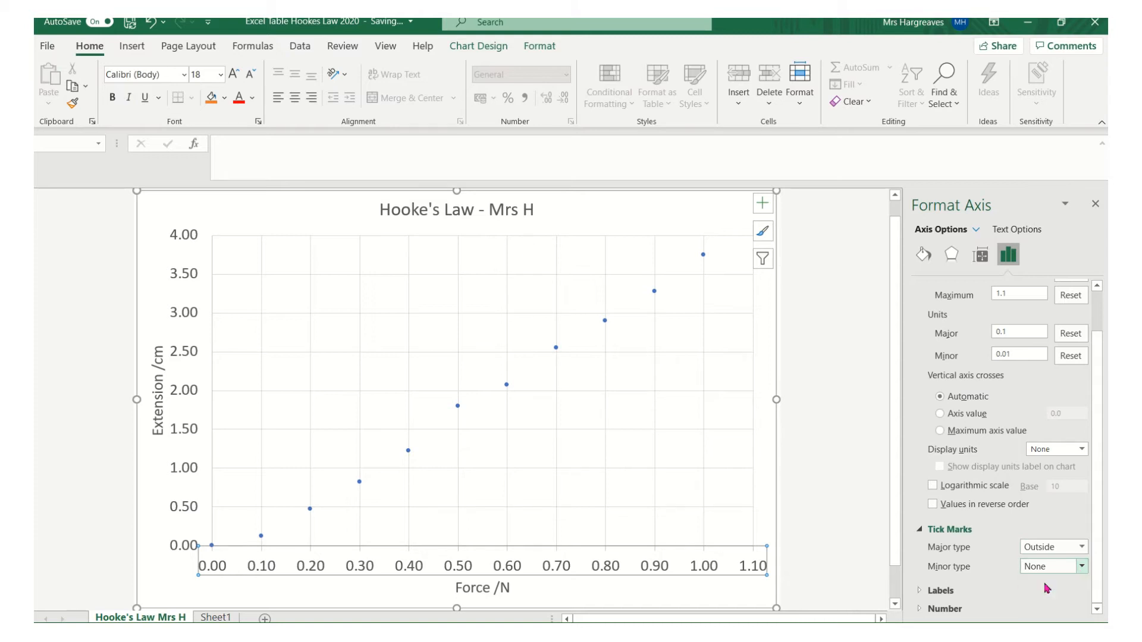
click(943, 591)
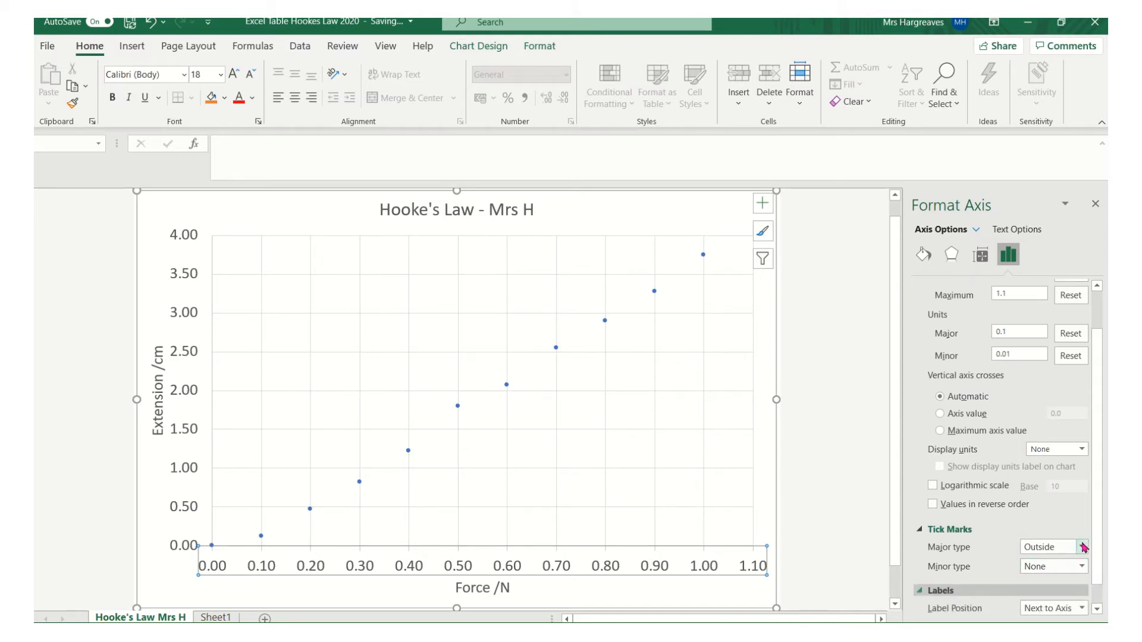
Step: Examine the horizontal axis's tick mark, label, number, effects and fill settings
scroll(1098, 523, down, 1)
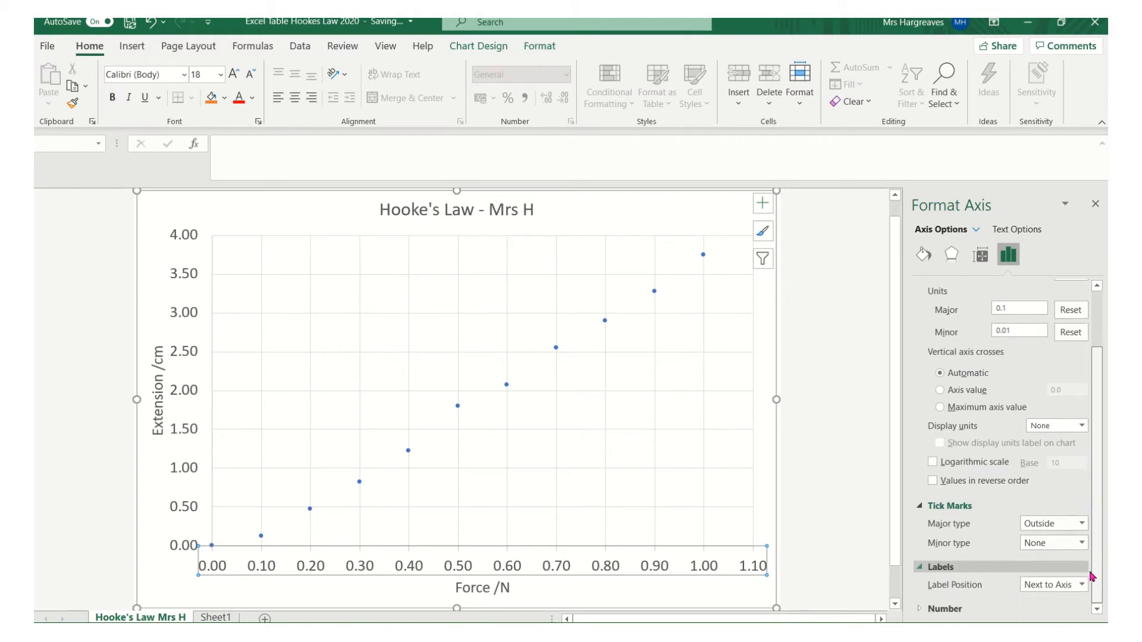
click(1080, 587)
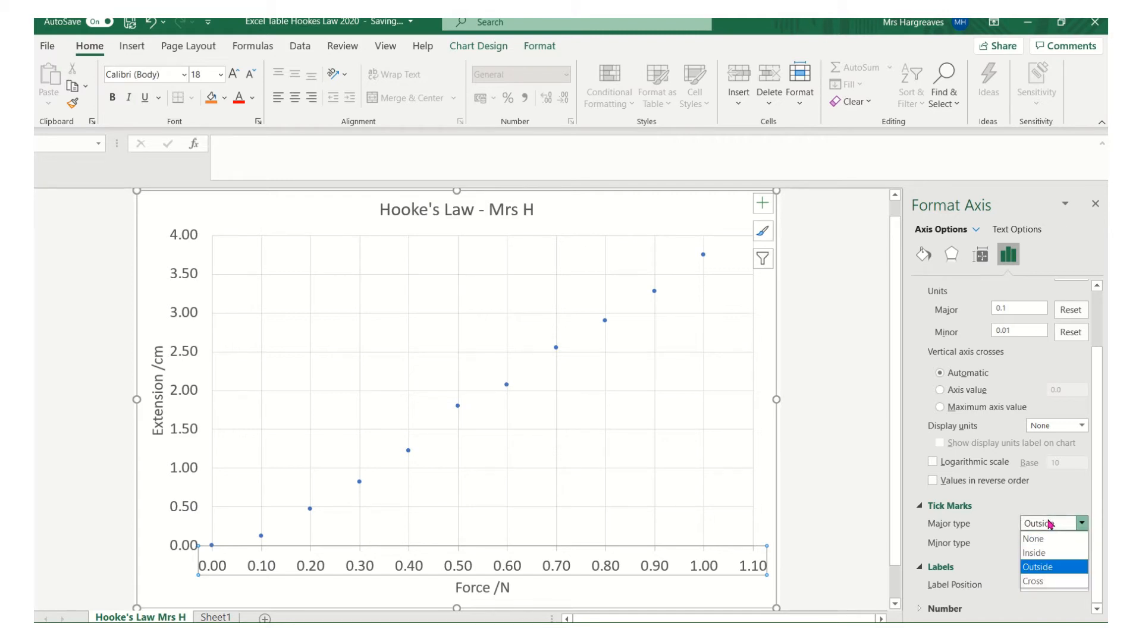
click(929, 613)
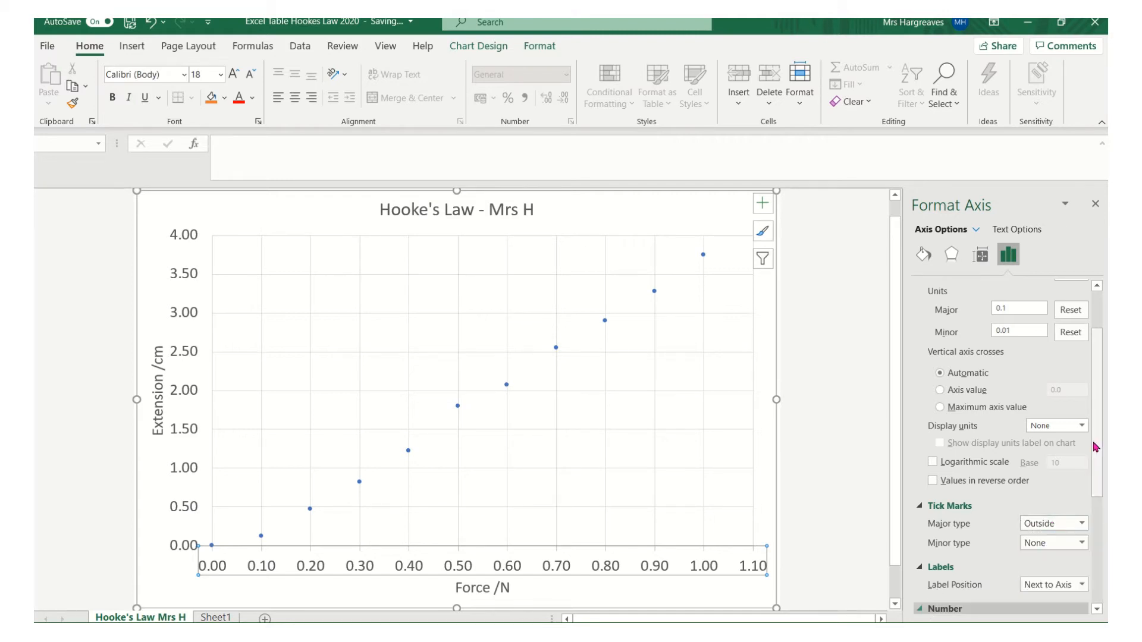
drag(1096, 444, 1101, 528)
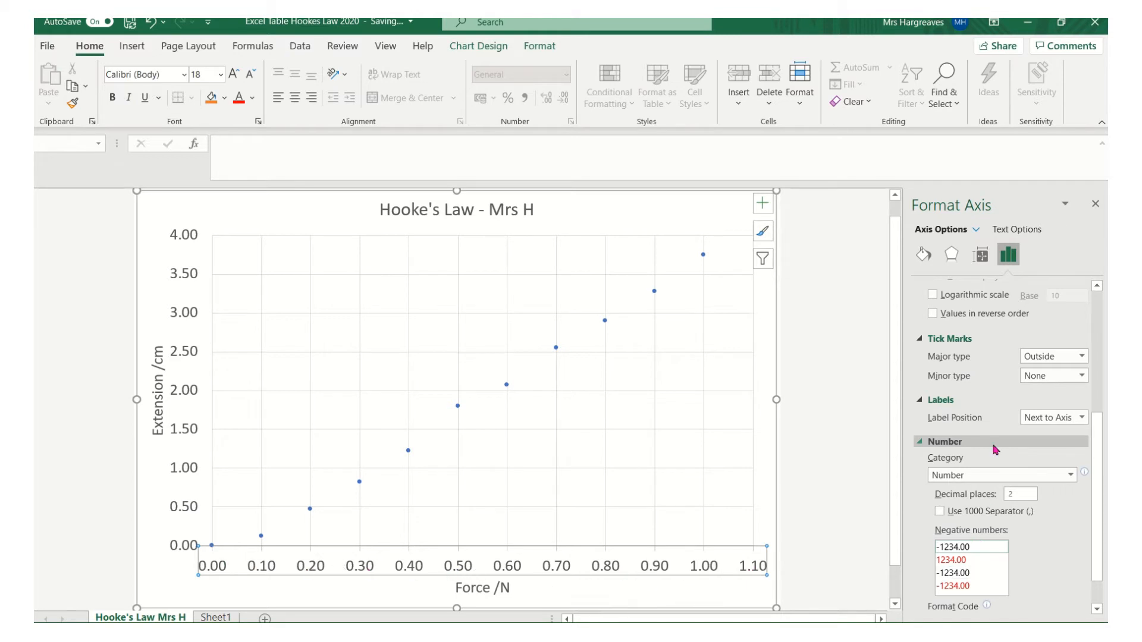
click(953, 234)
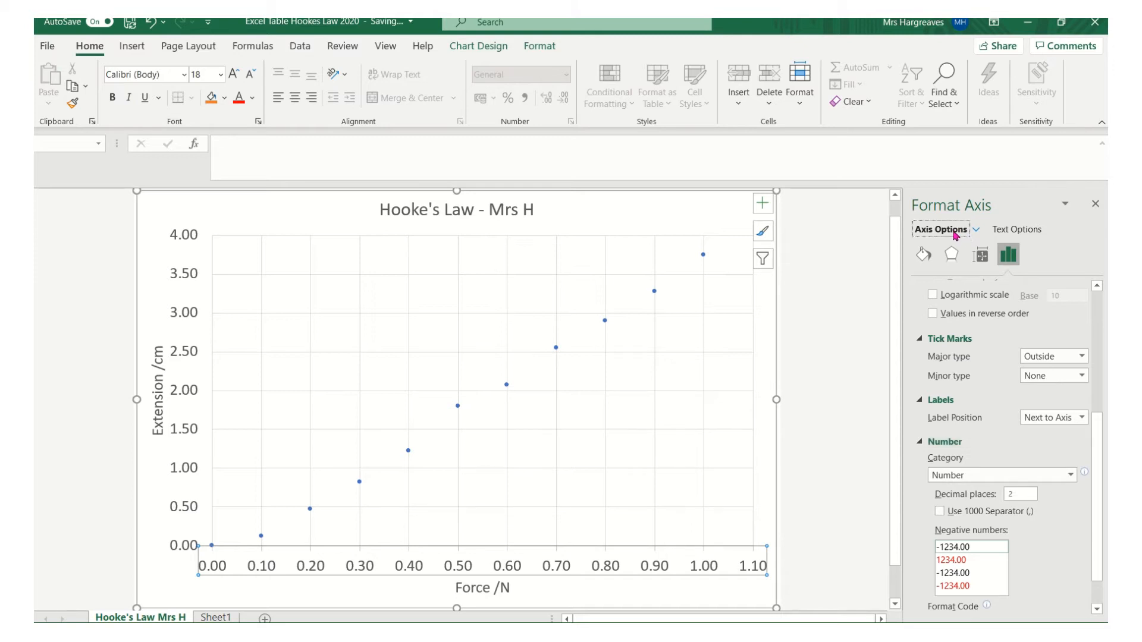
click(951, 255)
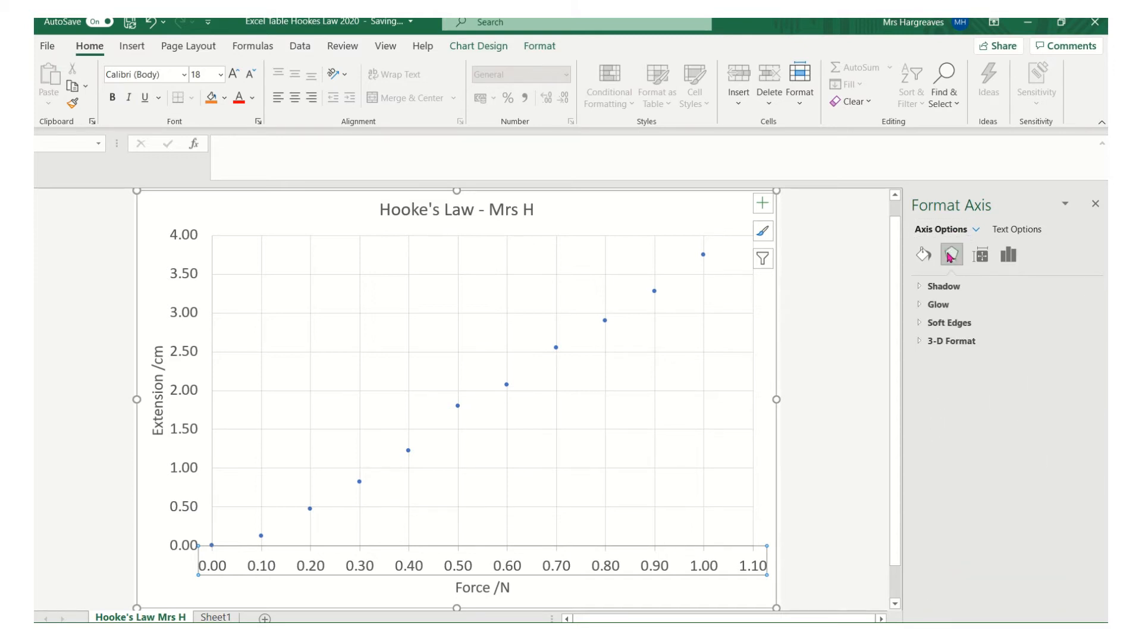
click(923, 257)
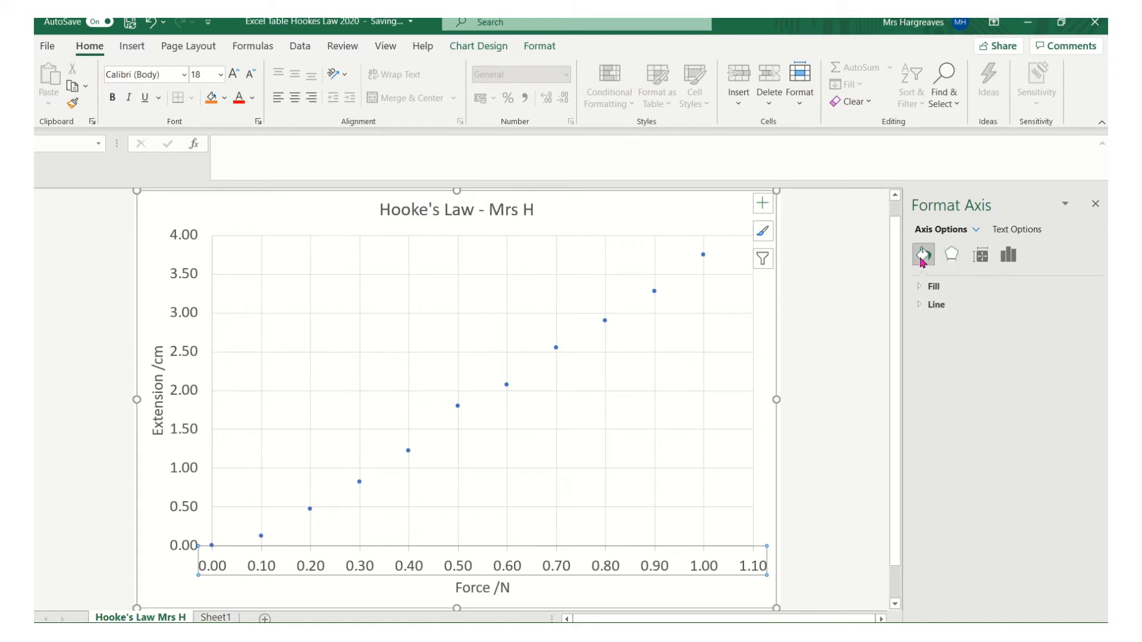
click(922, 288)
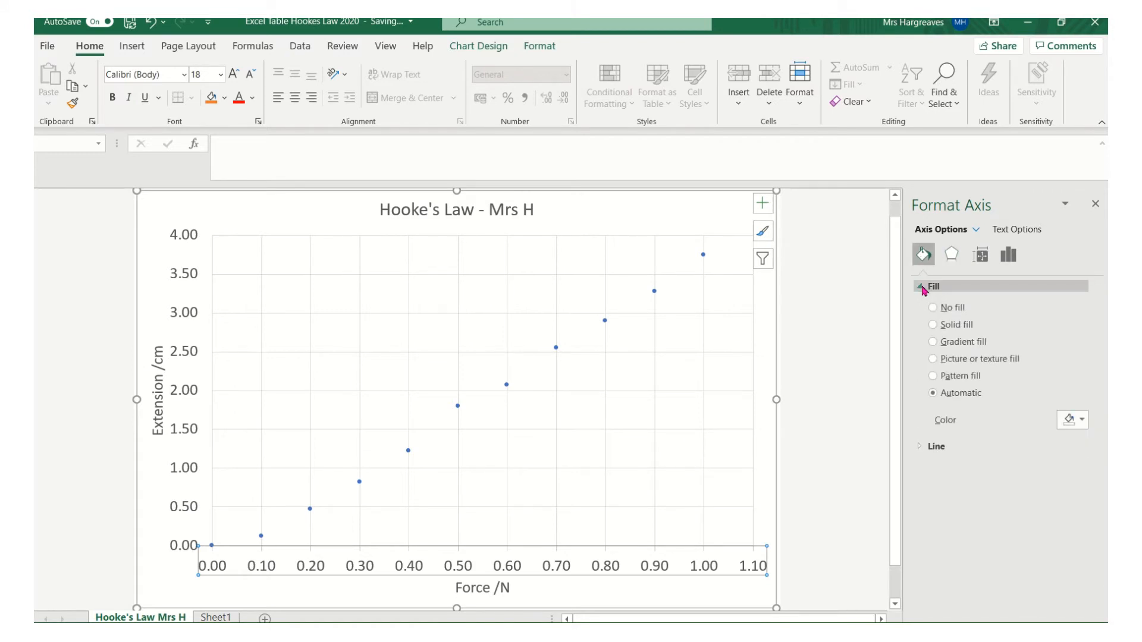
Step: Set the horizontal axis's line colour to White, Background 1, Darker 35%, after trying Darker 25%, and close the axis formatting options
click(936, 447)
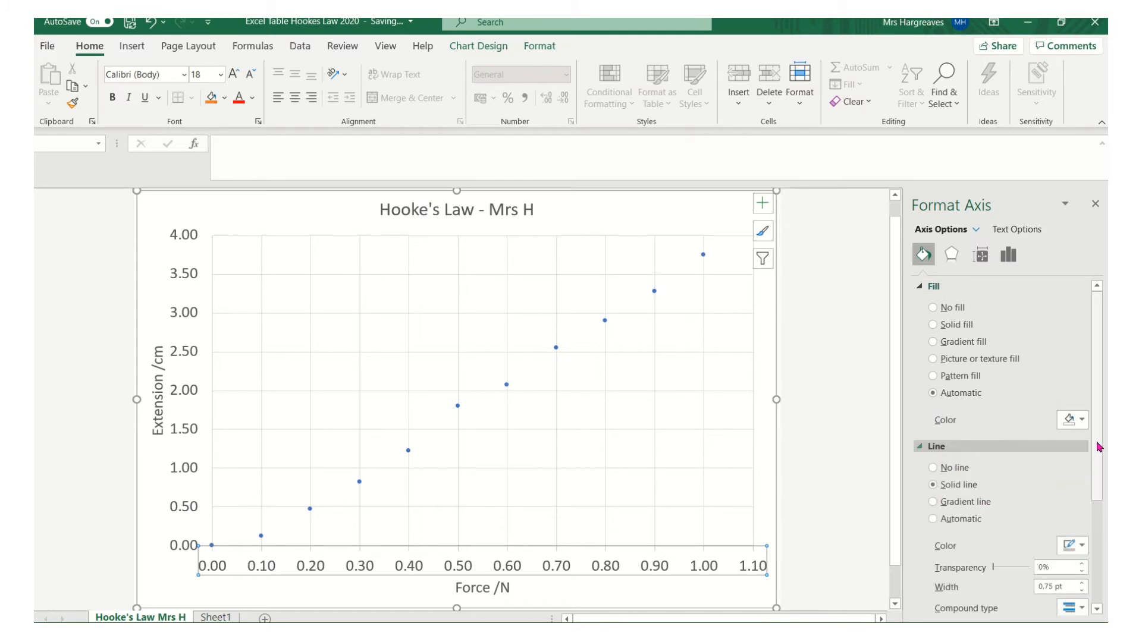
drag(1098, 450, 1100, 497)
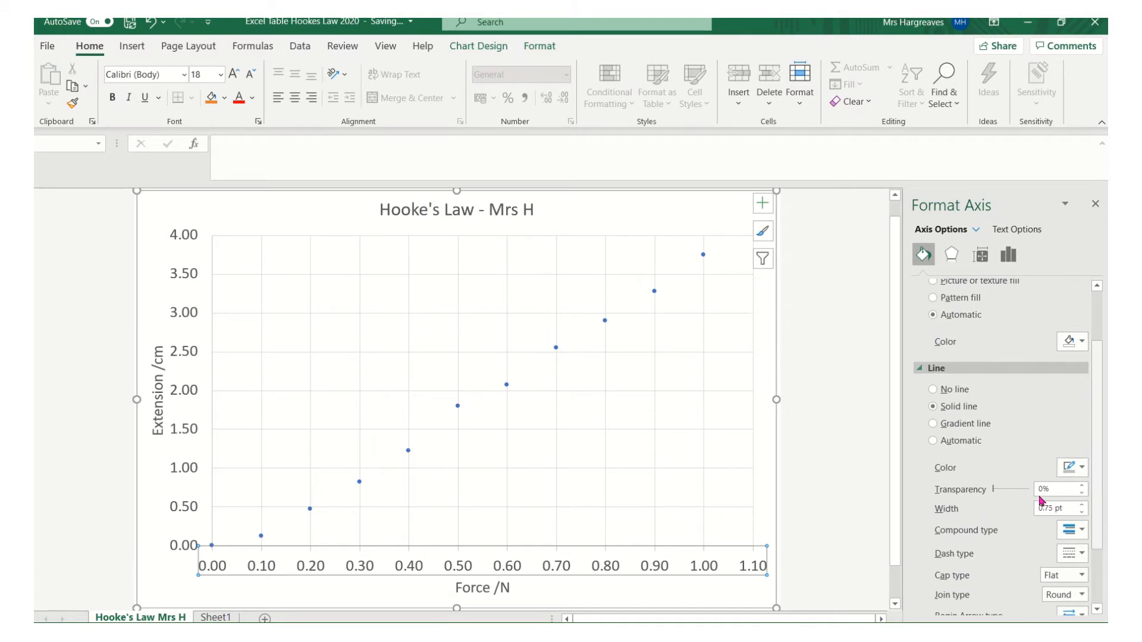
click(1077, 468)
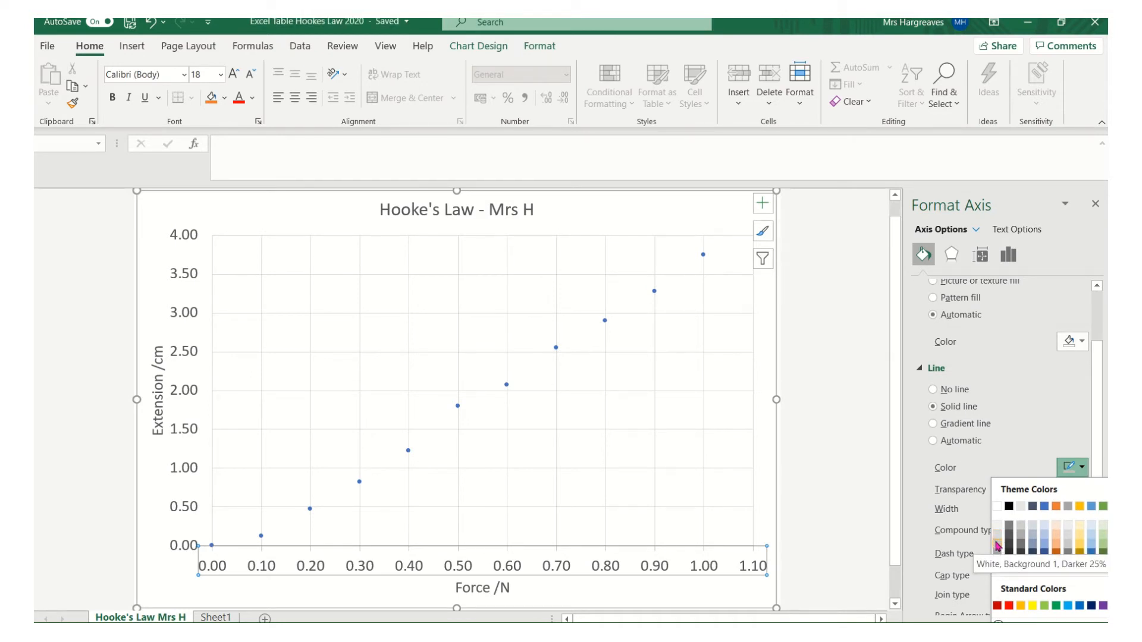
click(997, 544)
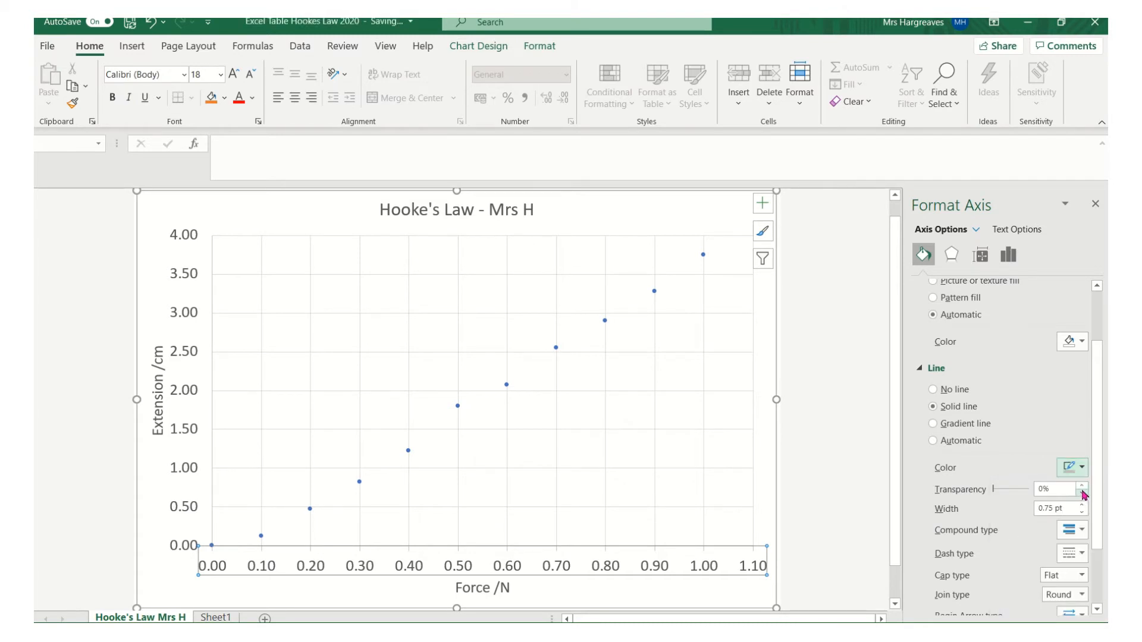
click(1083, 466)
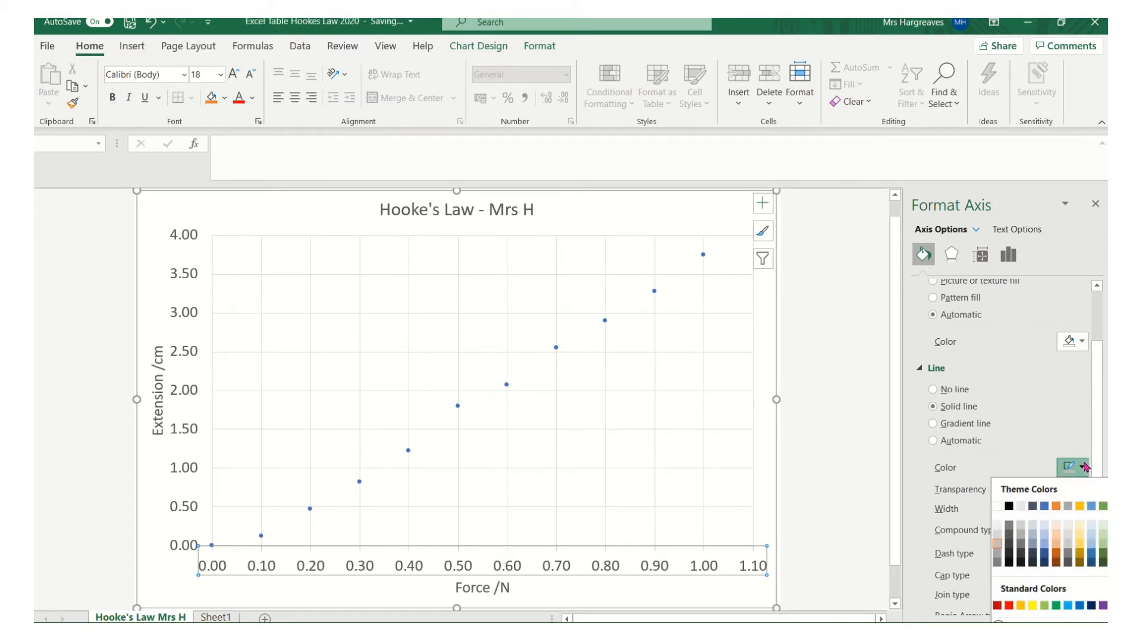
click(999, 553)
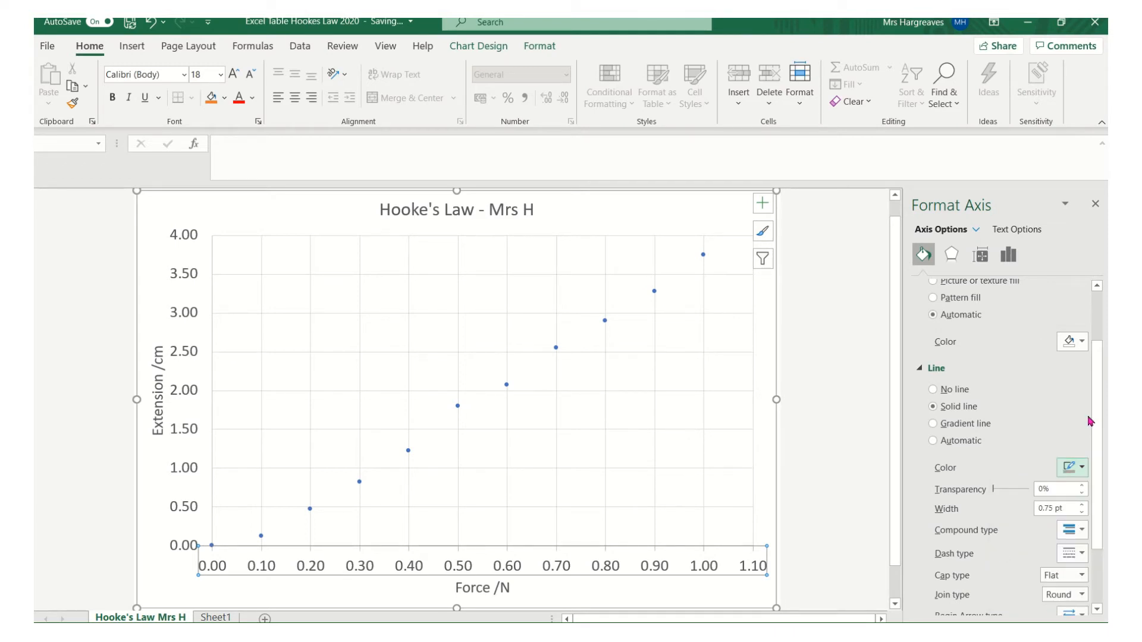
click(1096, 203)
mouse_move(537, 39)
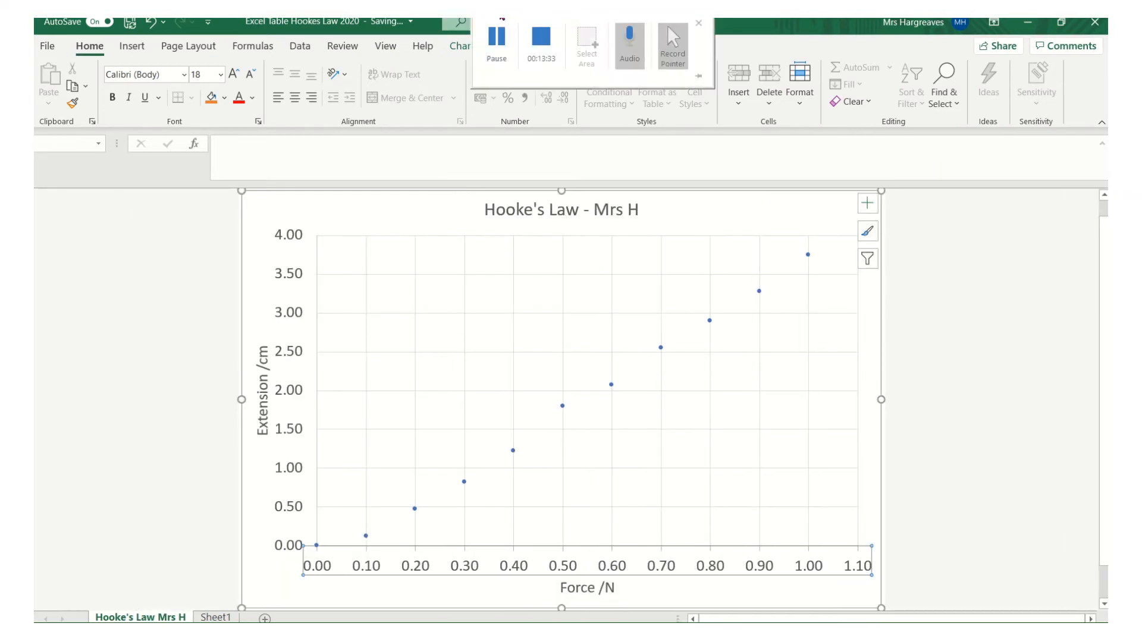
click(500, 34)
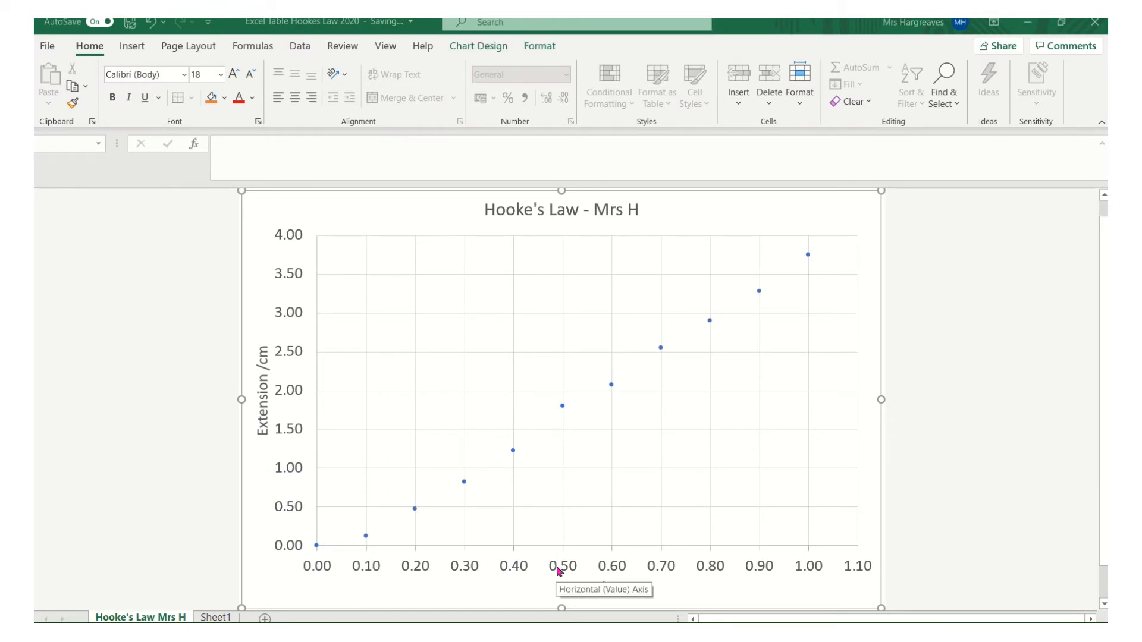
Step: Add minor gridlines to both the horizontal and the vertical axis of the scatter graph
click(557, 571)
click(563, 570)
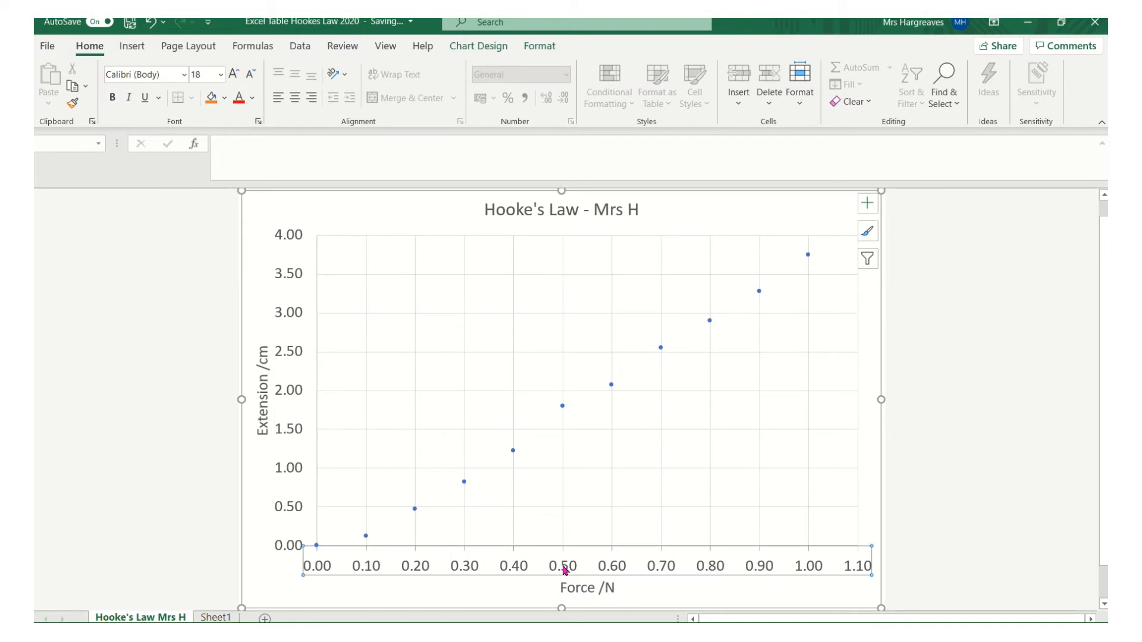
right_click(565, 571)
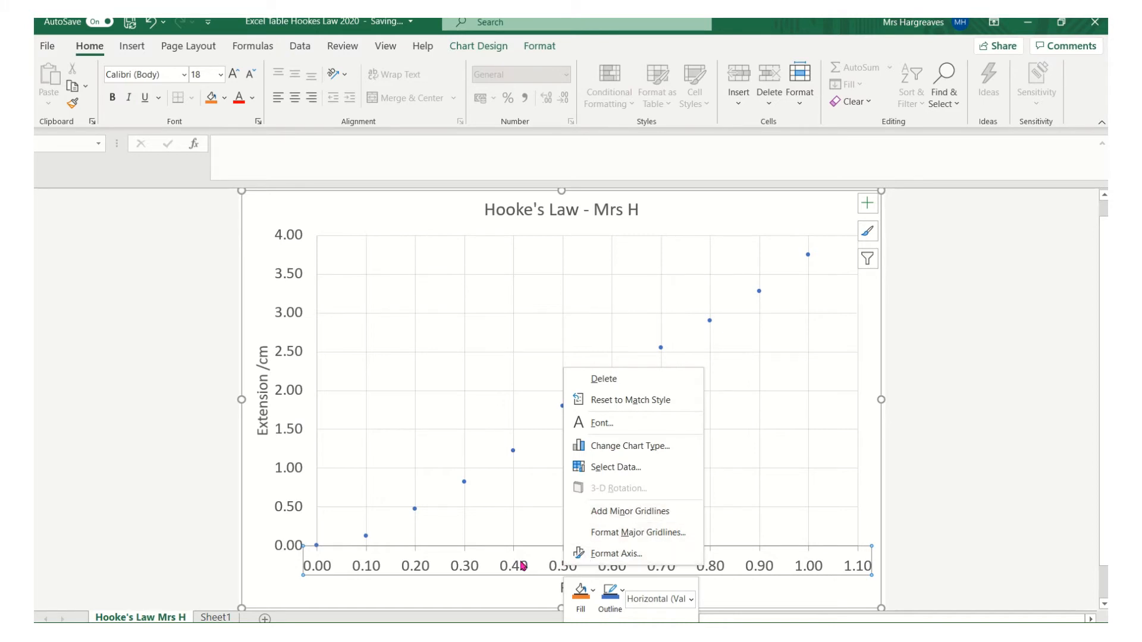
click(615, 519)
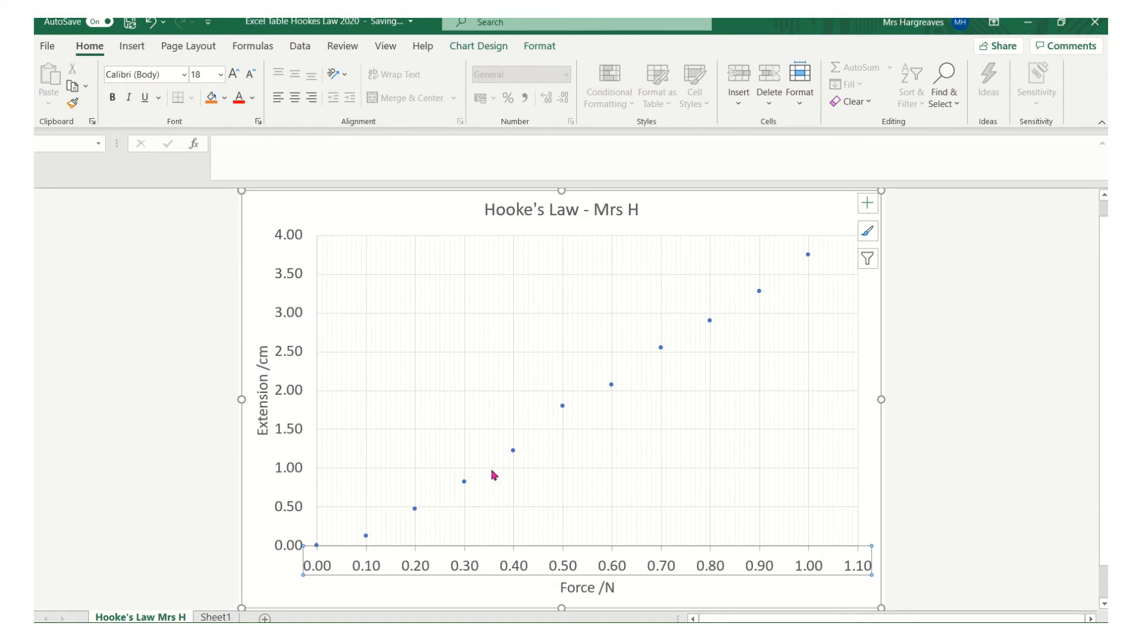
right_click(292, 468)
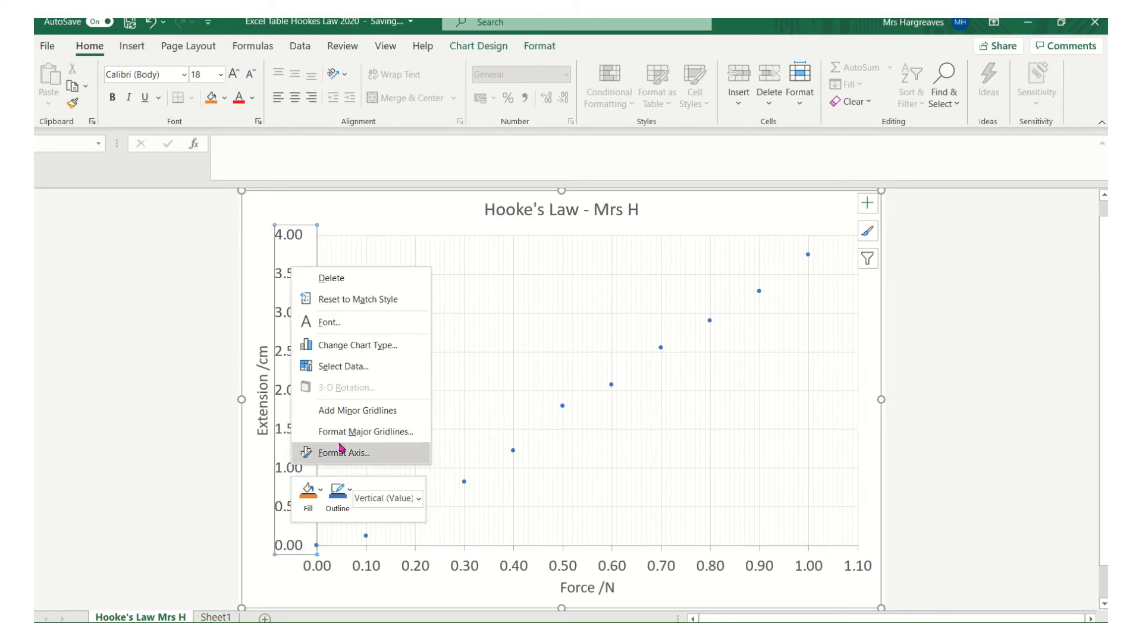
click(350, 415)
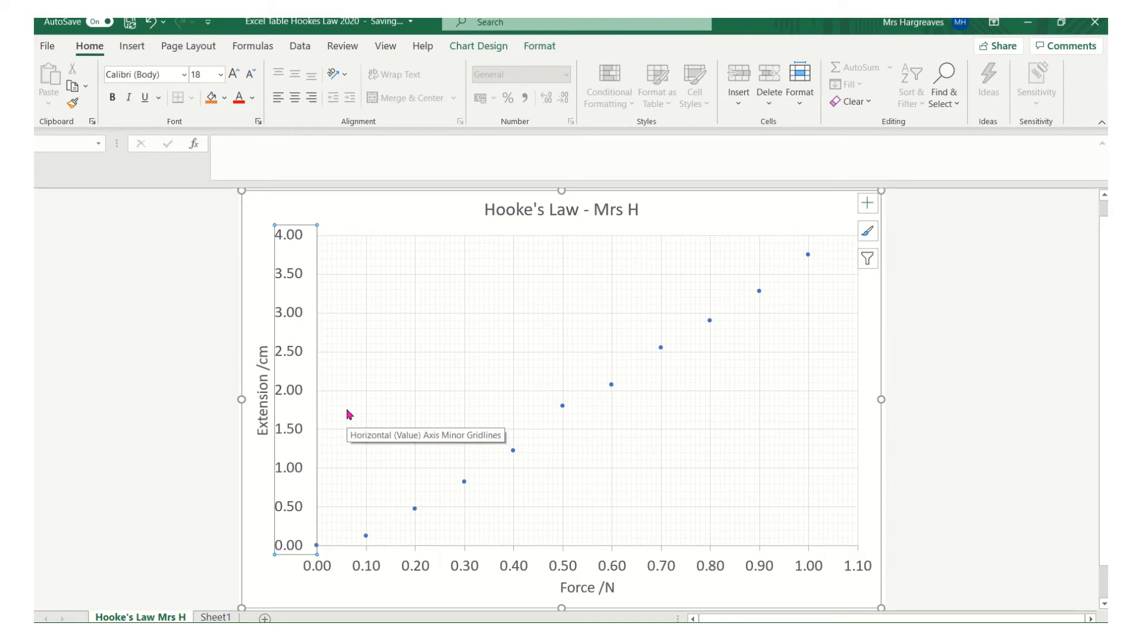
Step: Set the colour of the vertical axis's major gridlines to White, Background 1, Darker 35%
right_click(293, 426)
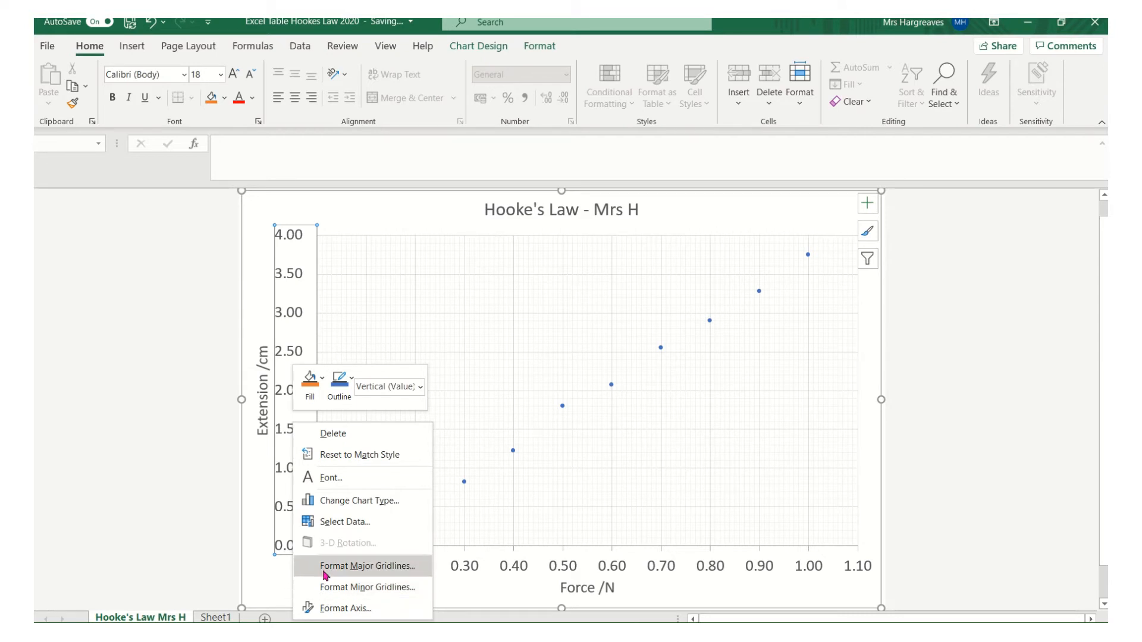
click(357, 565)
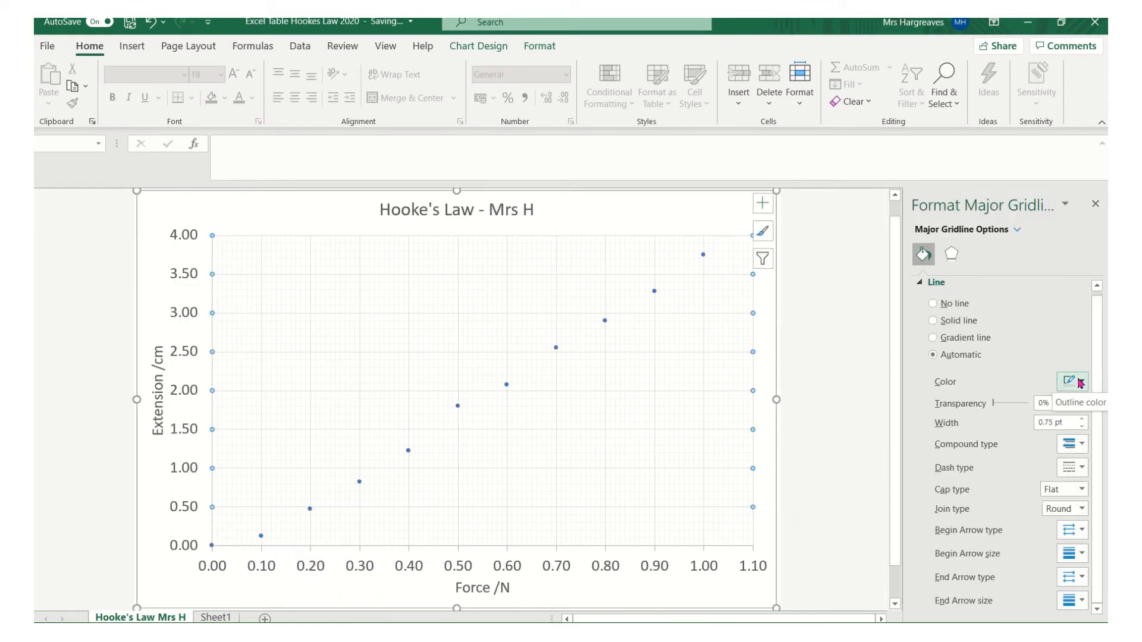
click(1080, 383)
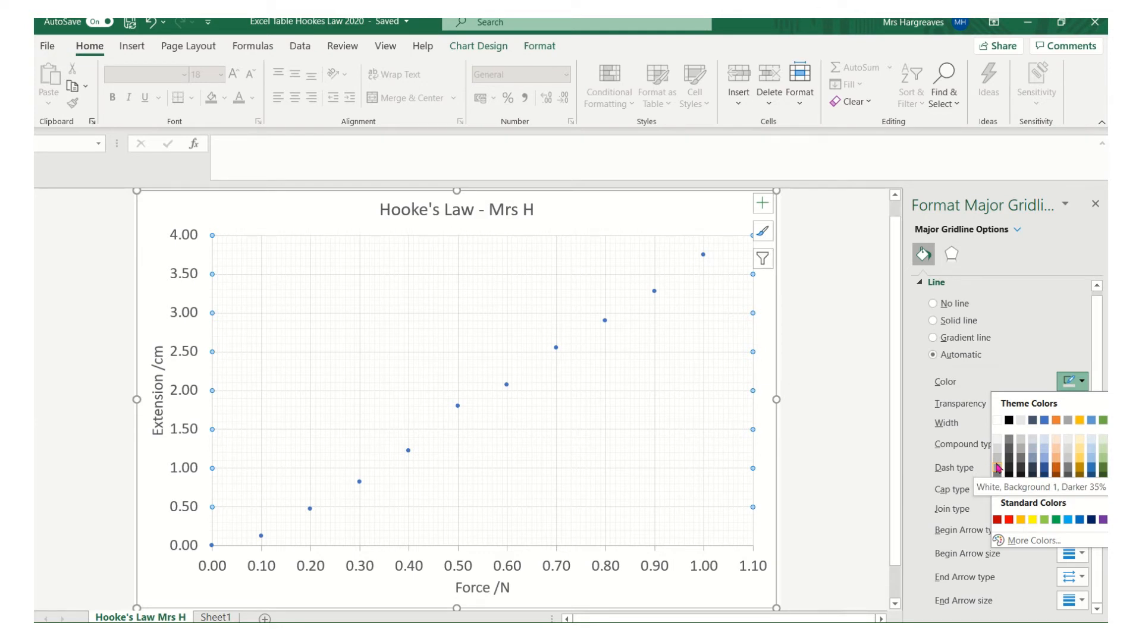
click(998, 468)
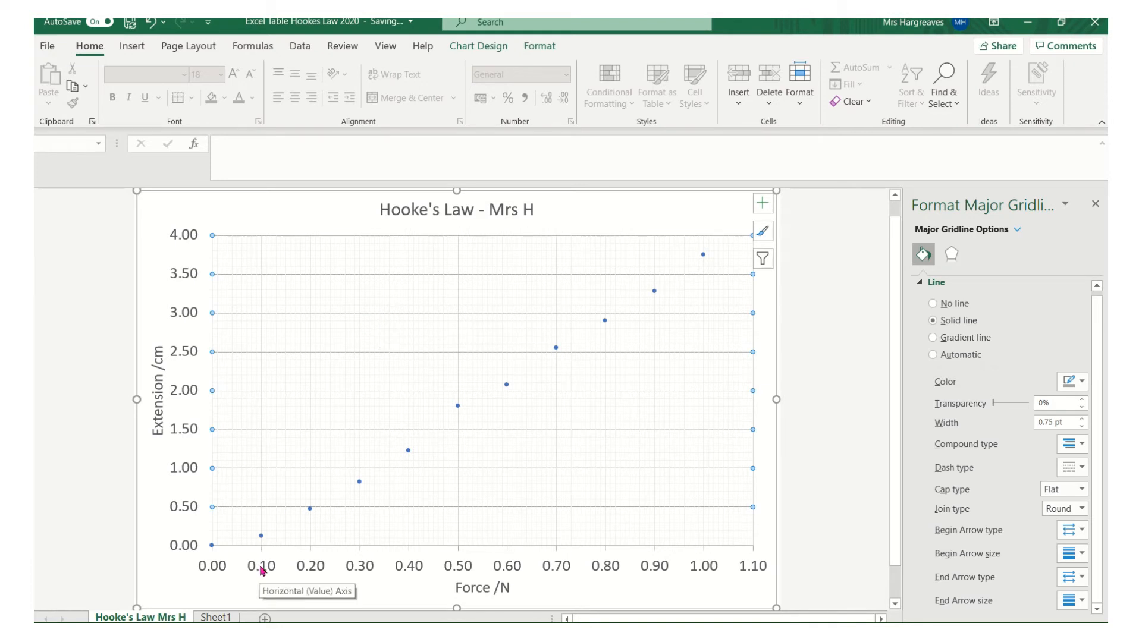
Step: Give the horizontal axis's major gridlines the colour White, Background 1, Darker 35%, and close the gridline formatting options
right_click(262, 570)
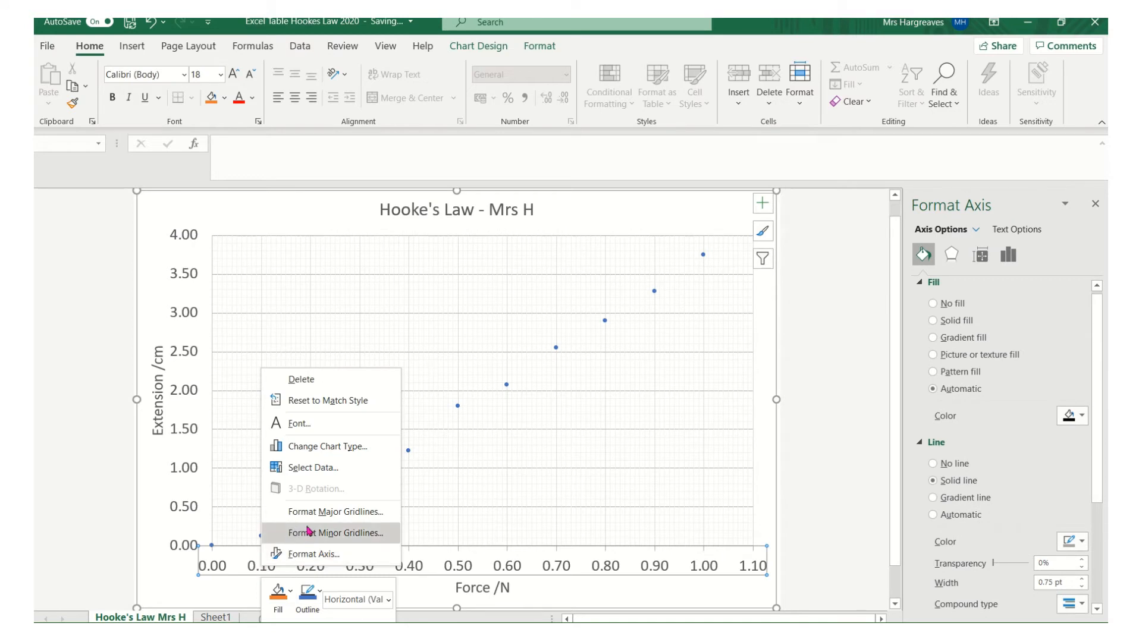
click(309, 534)
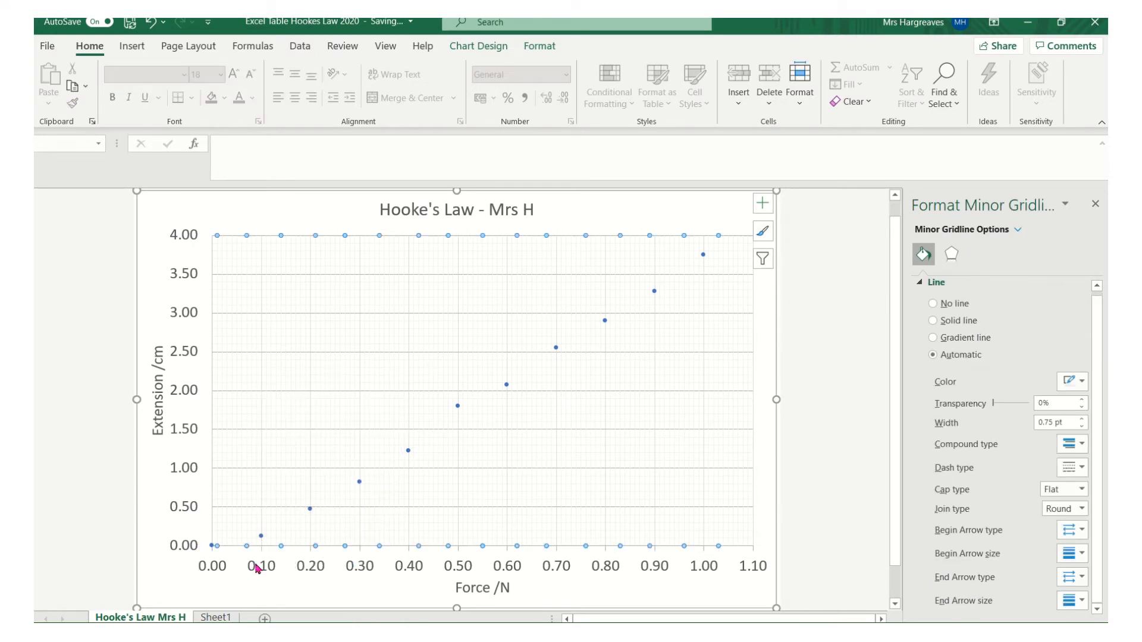
right_click(256, 568)
click(305, 511)
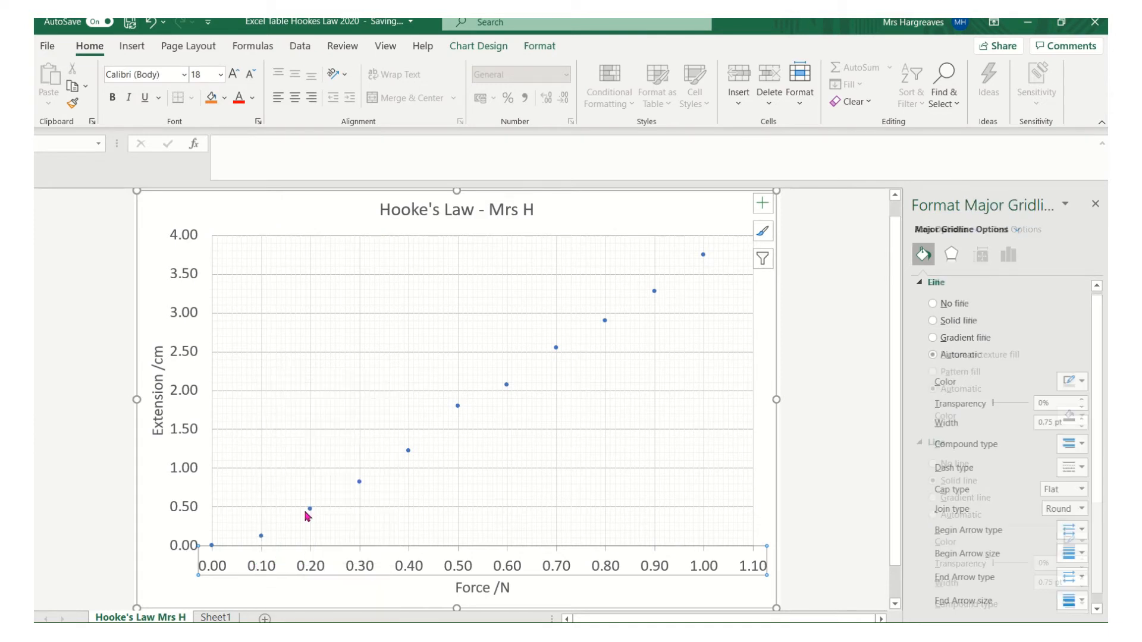
click(1084, 382)
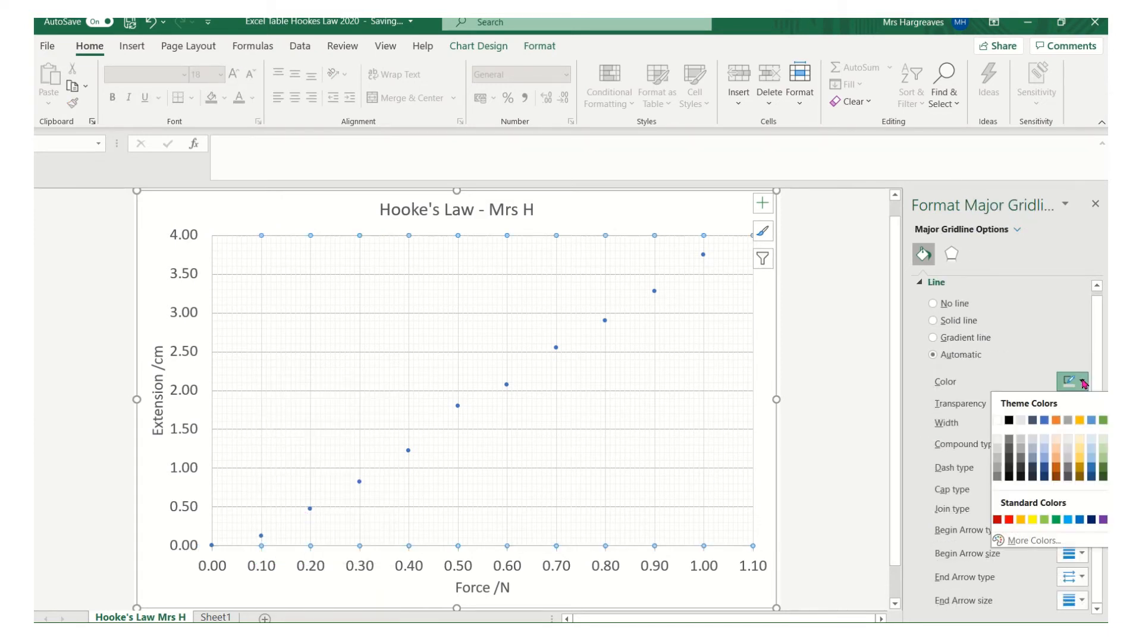
click(998, 471)
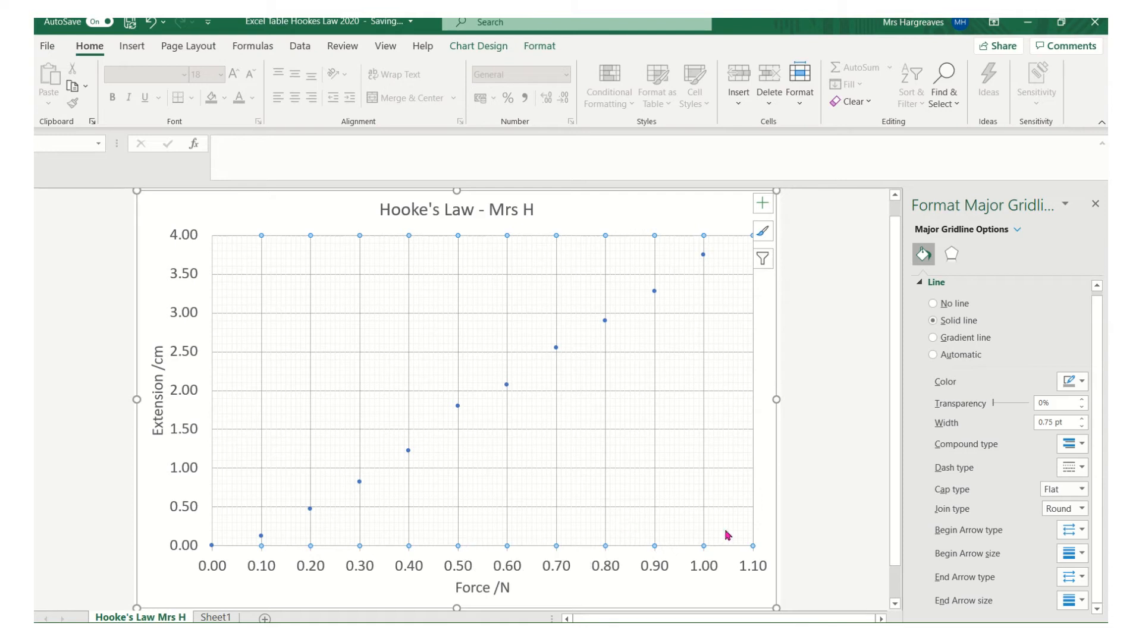
click(1095, 205)
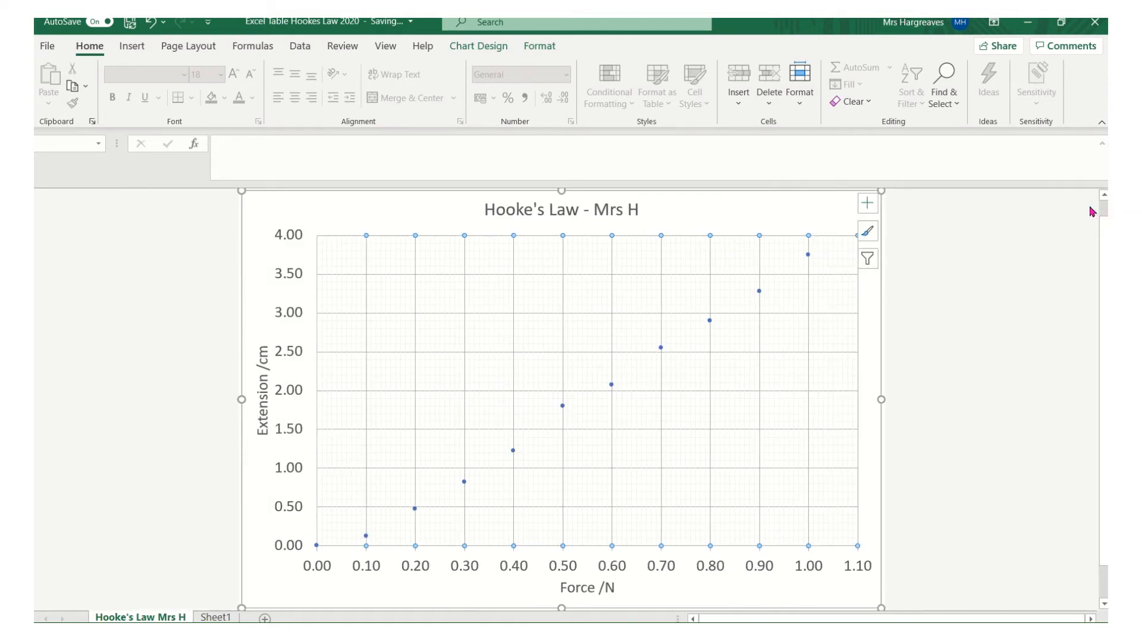
click(660, 351)
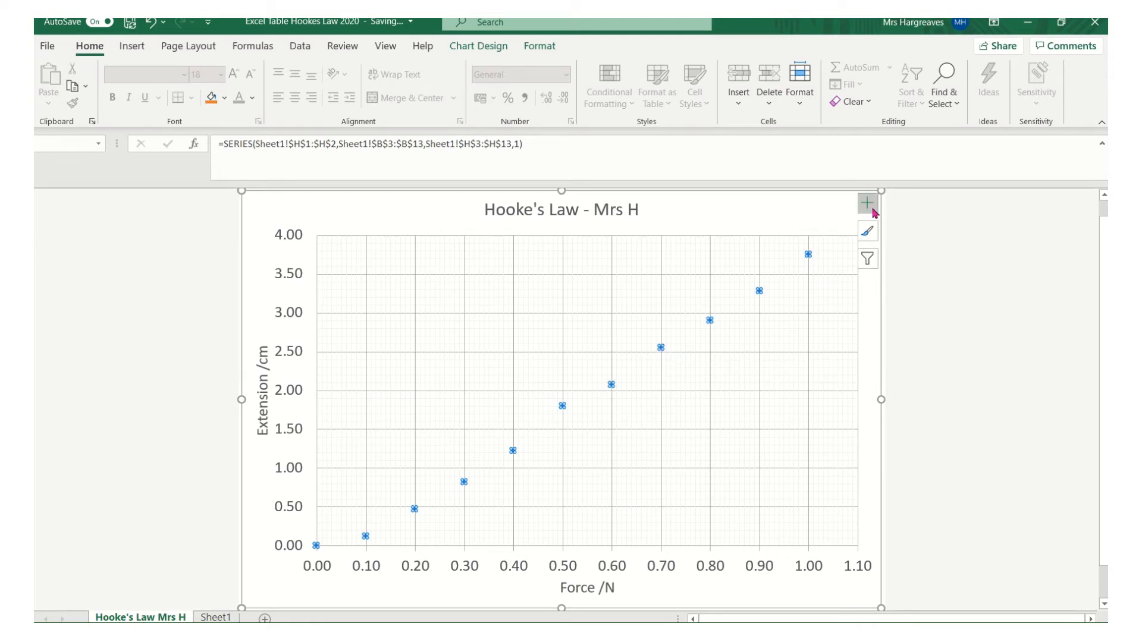
click(867, 259)
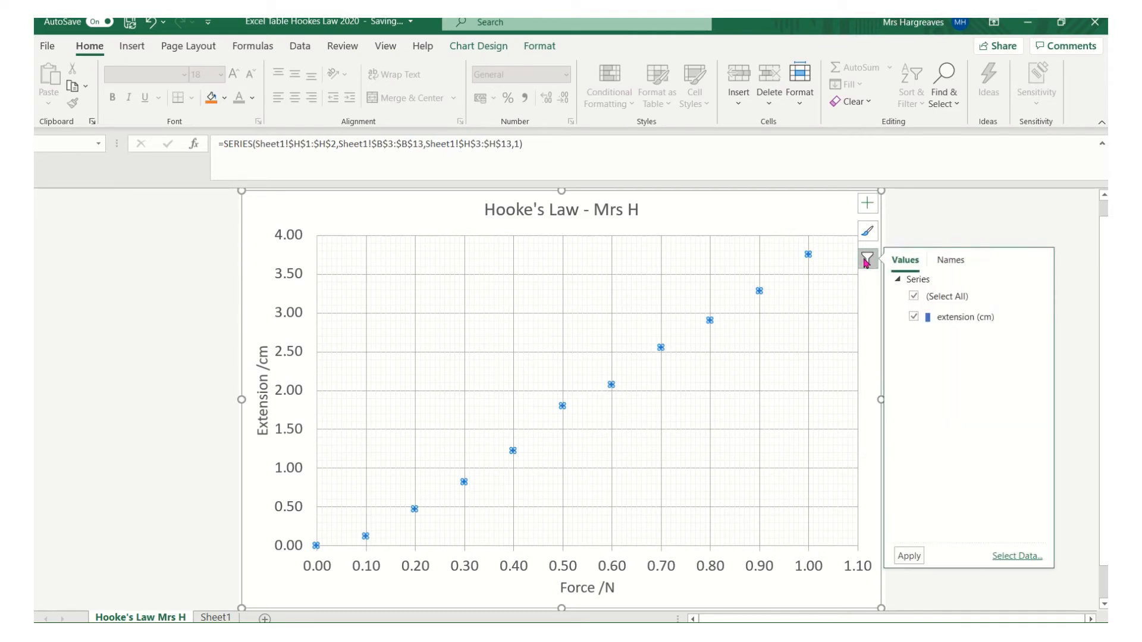
click(869, 204)
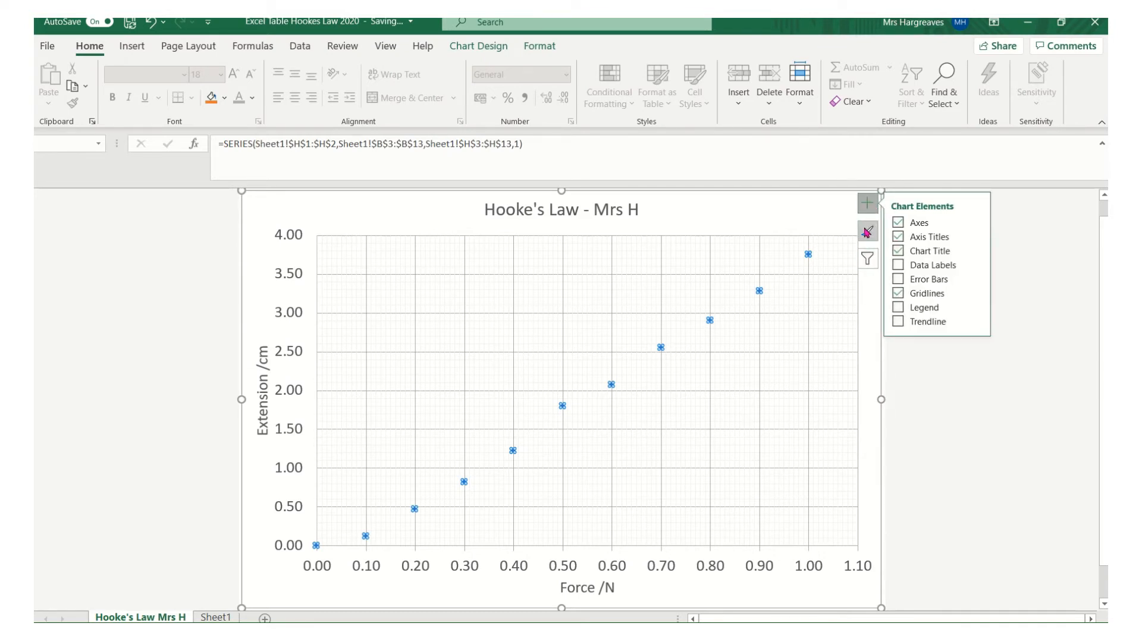
click(866, 231)
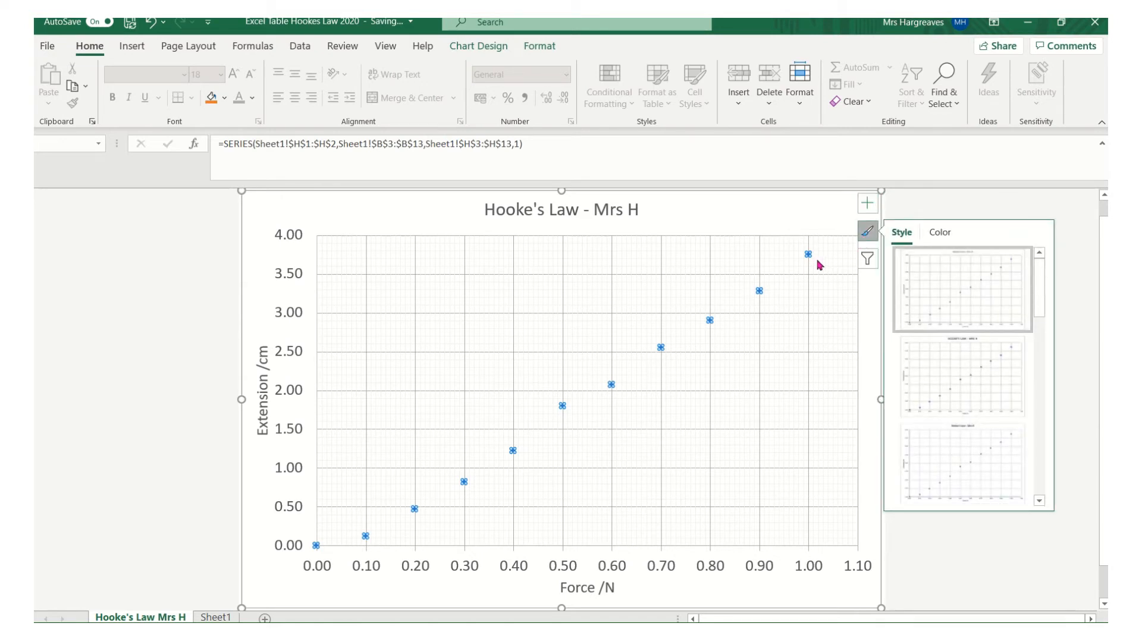
Step: Give the scatter graph's extension data series the built-in cross (X) marker type
right_click(809, 257)
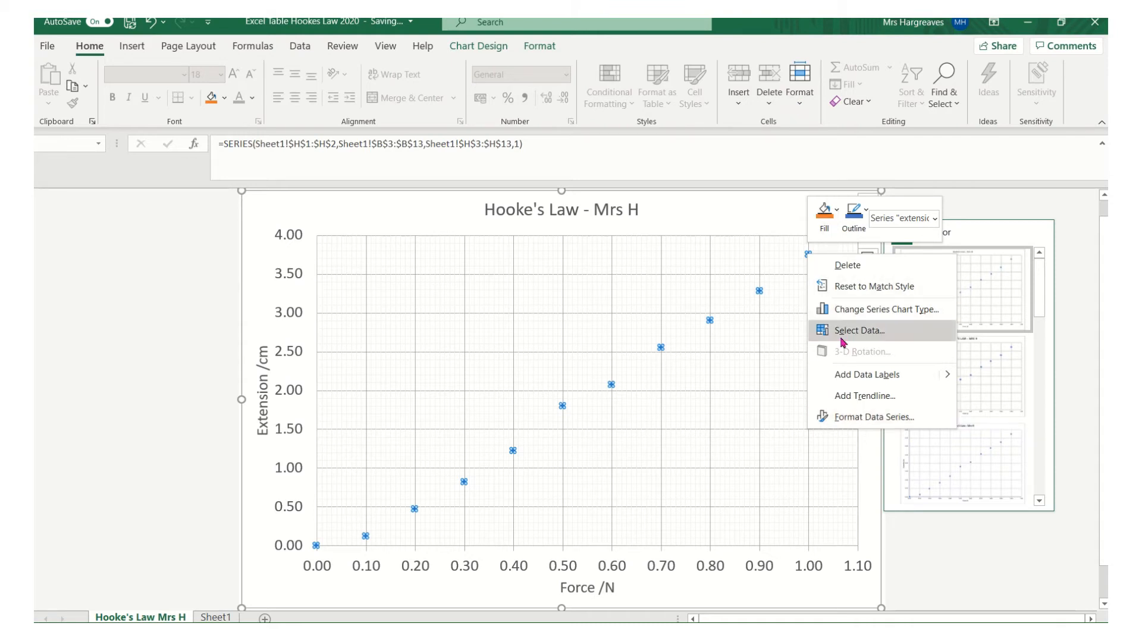
click(841, 416)
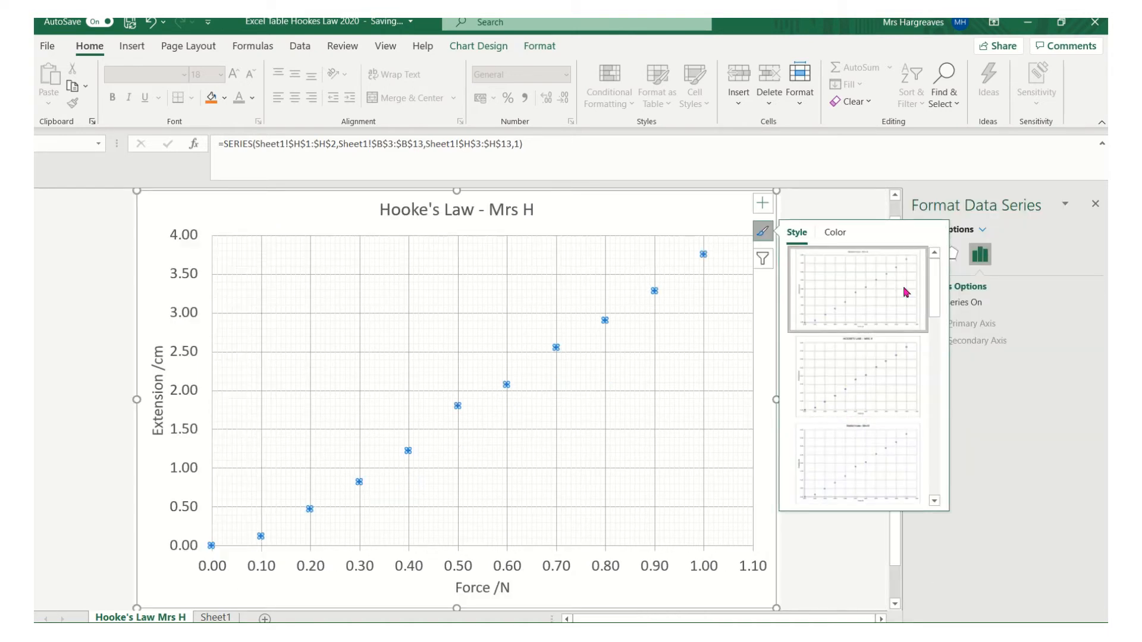
click(763, 232)
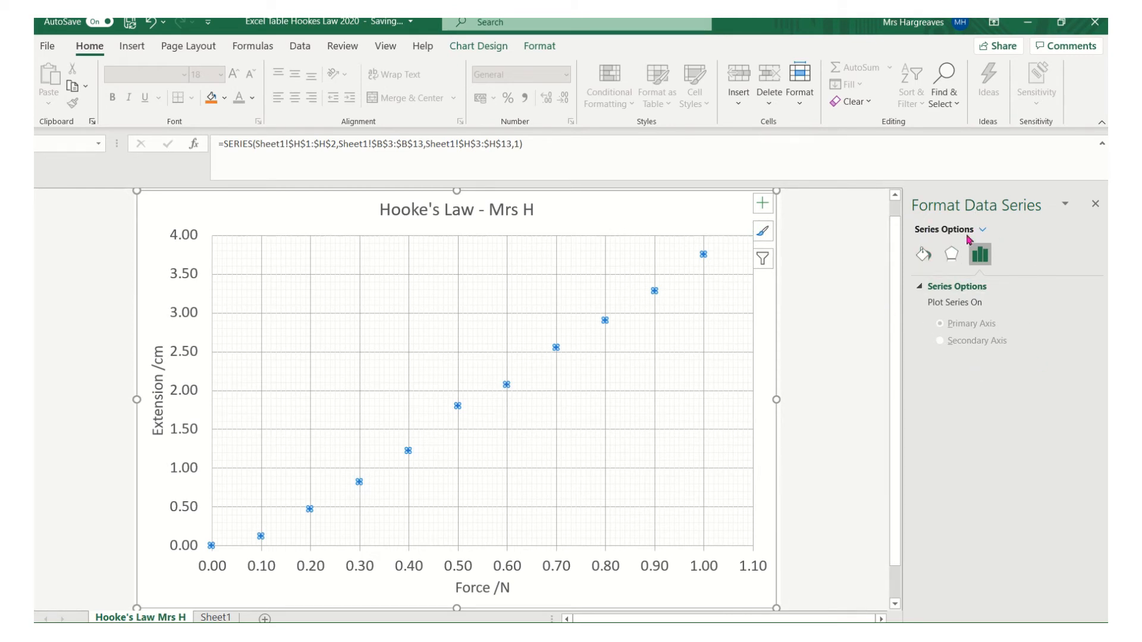
click(1066, 207)
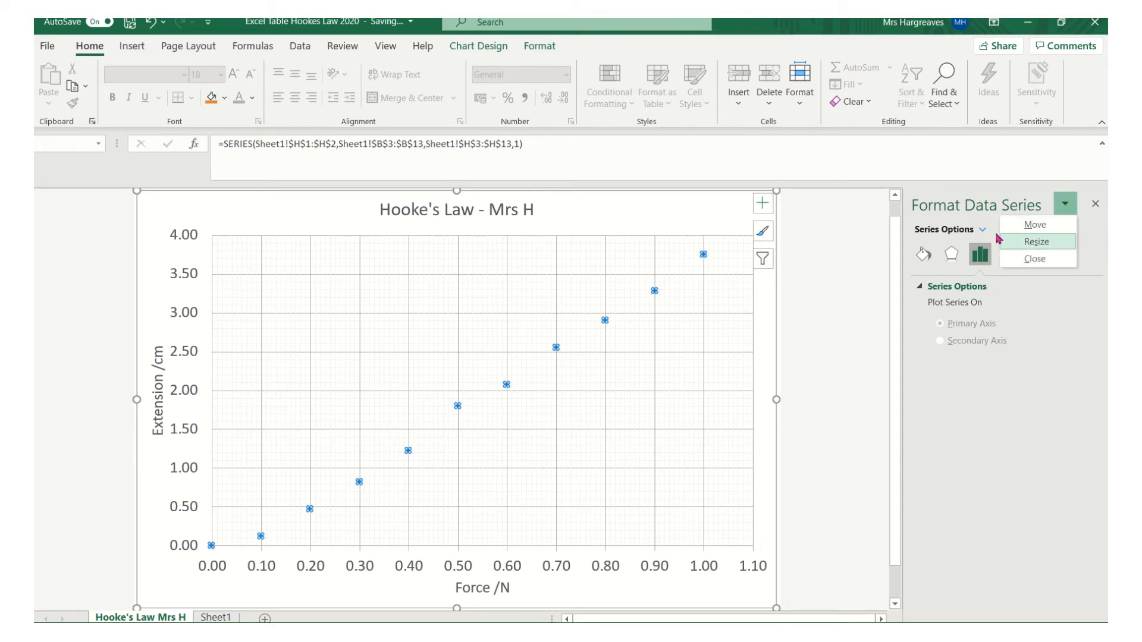
click(923, 255)
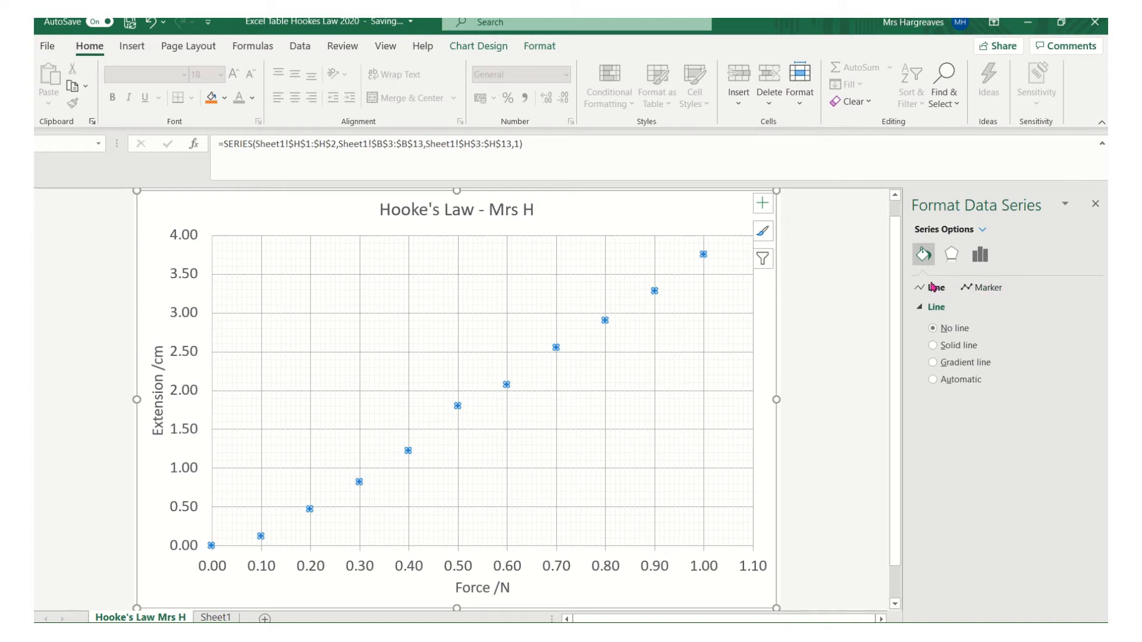
click(985, 291)
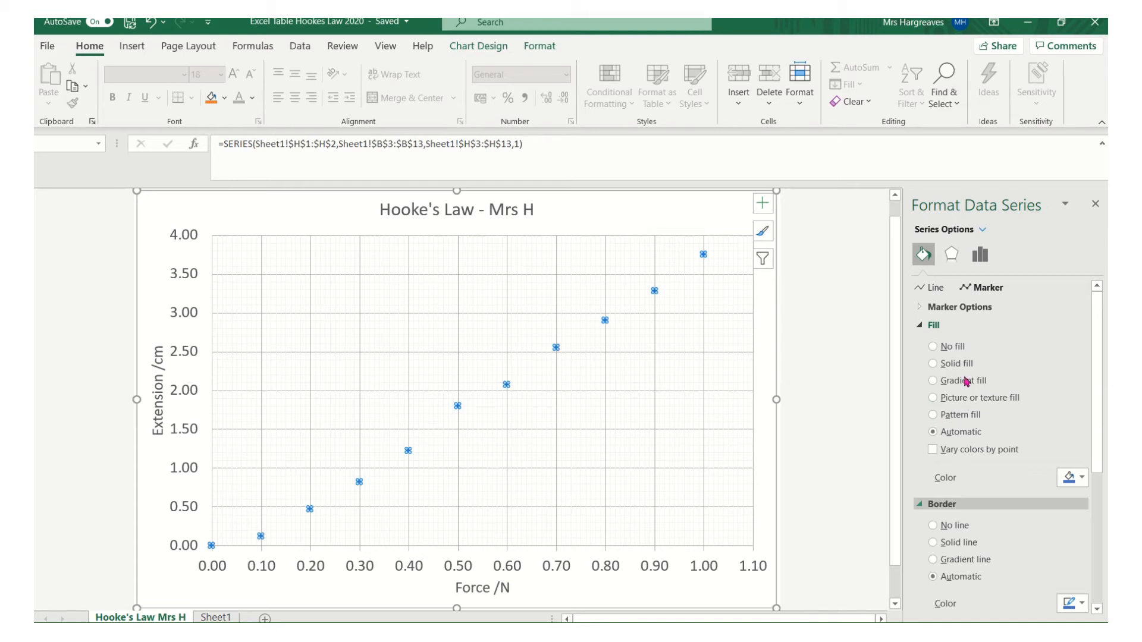
click(957, 309)
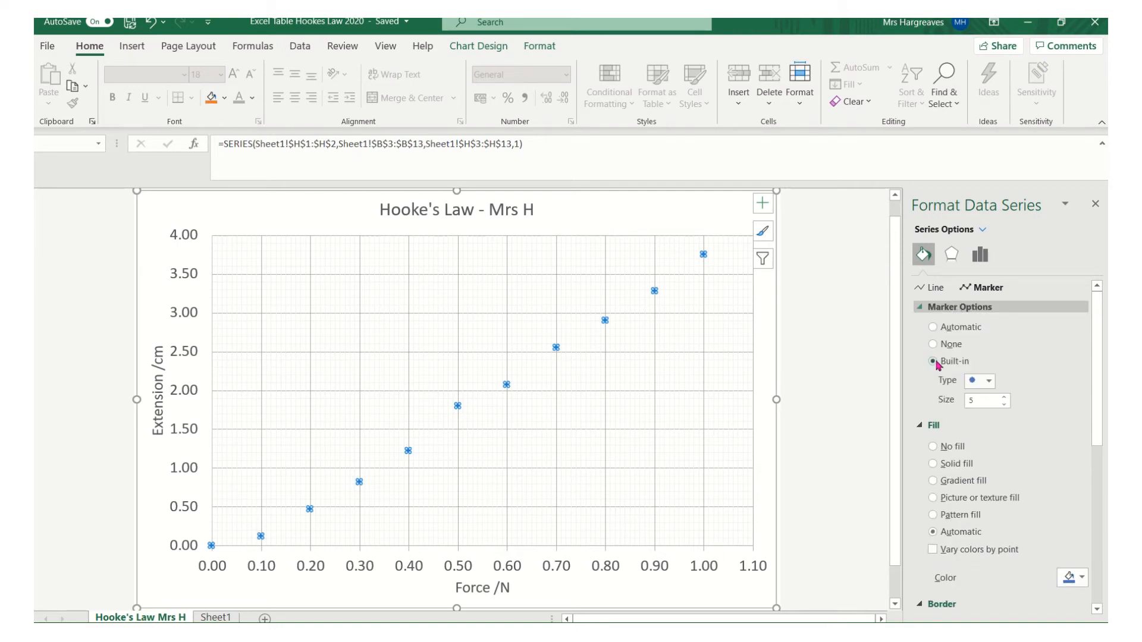
click(989, 382)
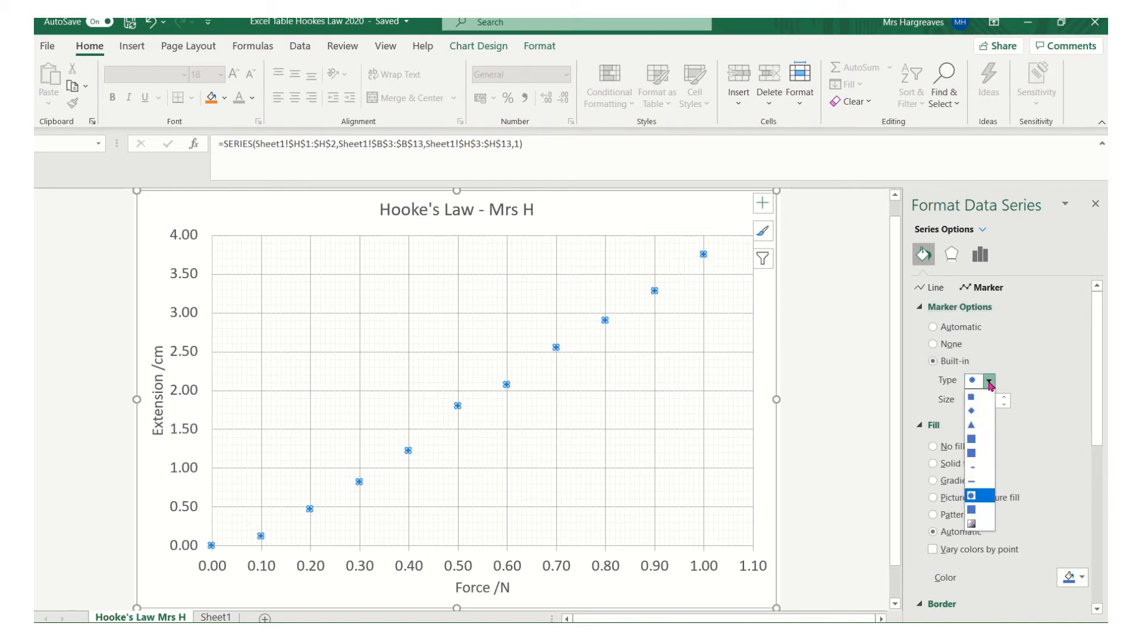
click(973, 444)
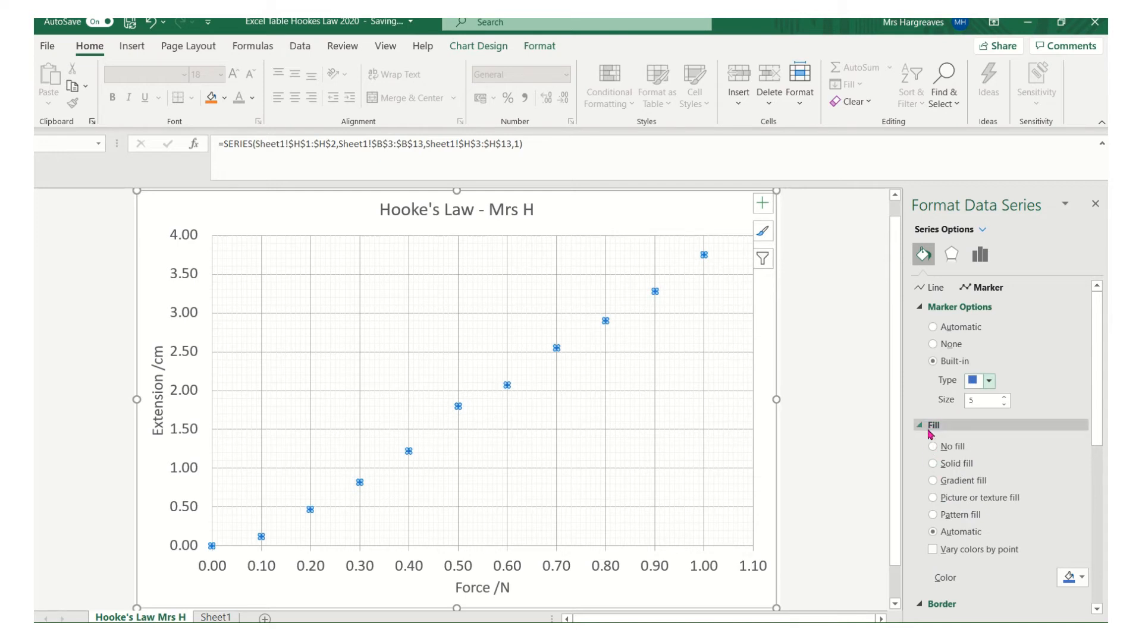
Step: Set the data series' markers to No fill with a No line border
click(933, 447)
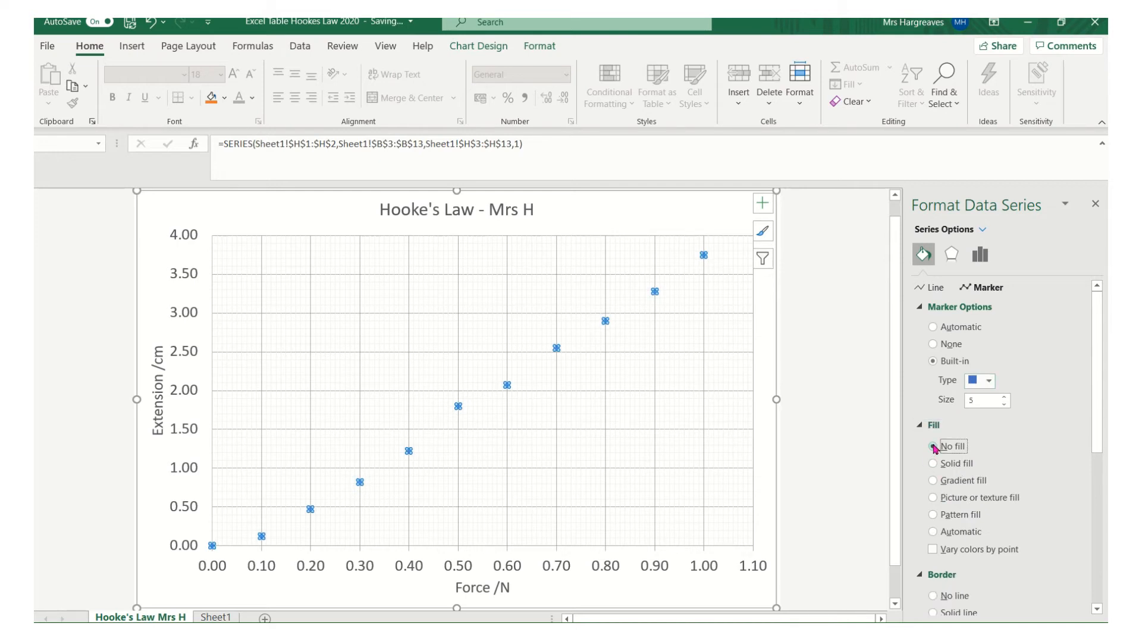
click(990, 381)
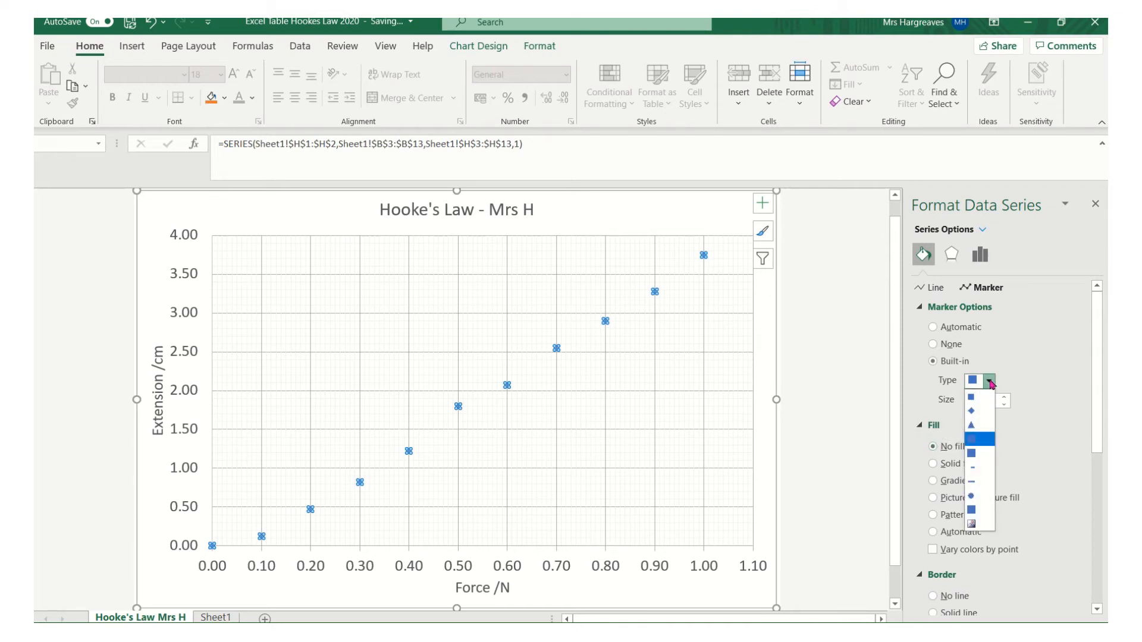
click(932, 596)
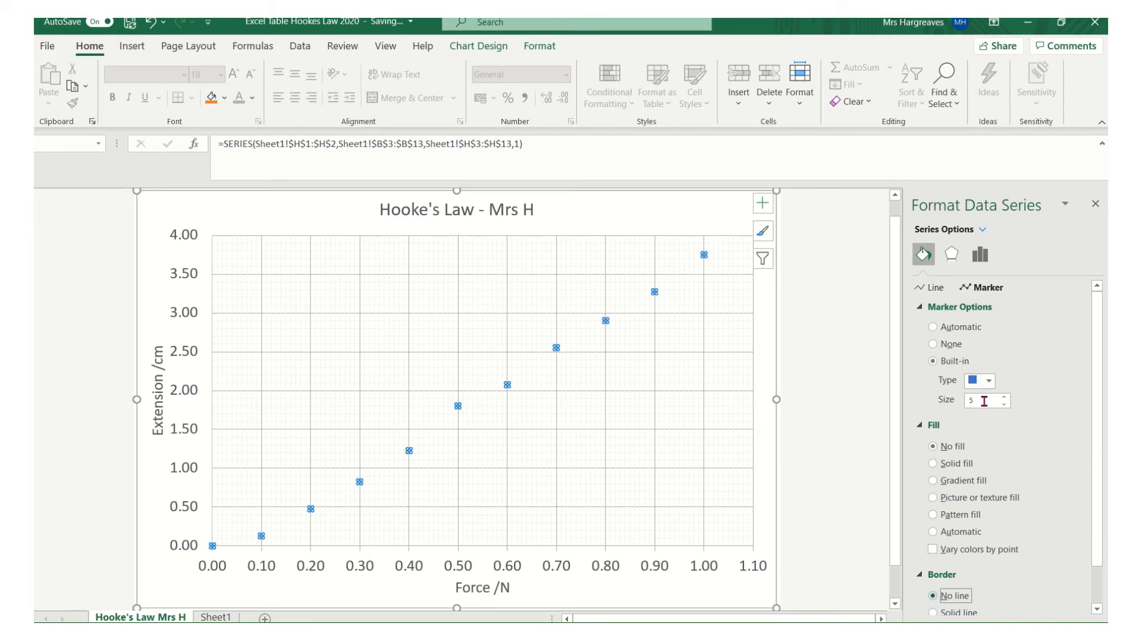
click(990, 381)
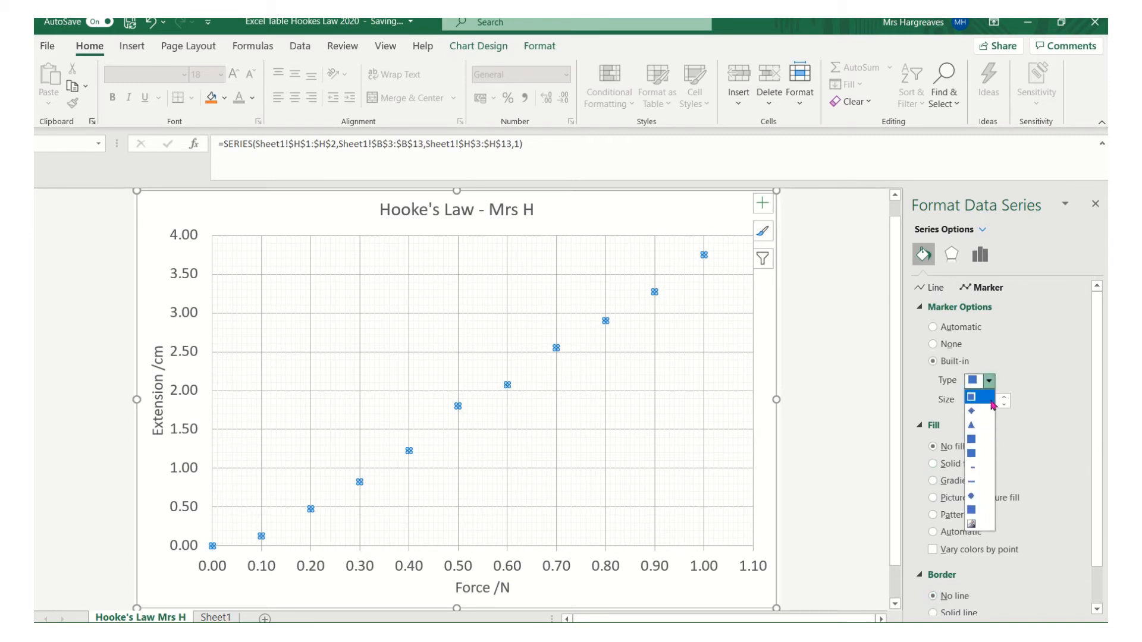
click(1023, 418)
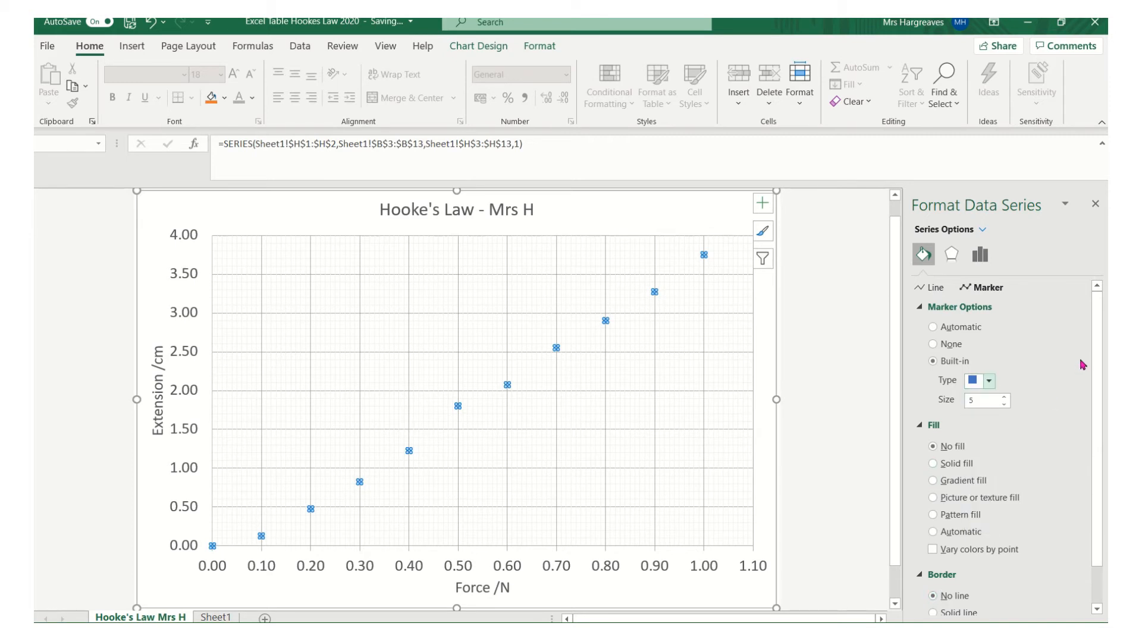
Step: Reselect the data series and set its marker size to 6
scroll(1100, 386, down, 1)
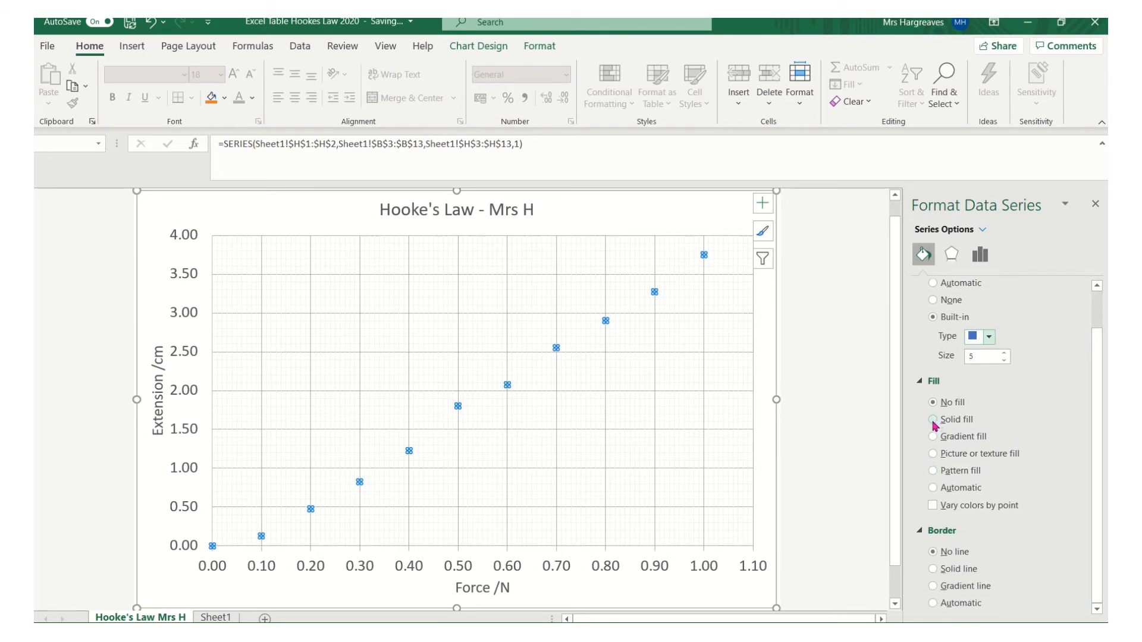
click(623, 343)
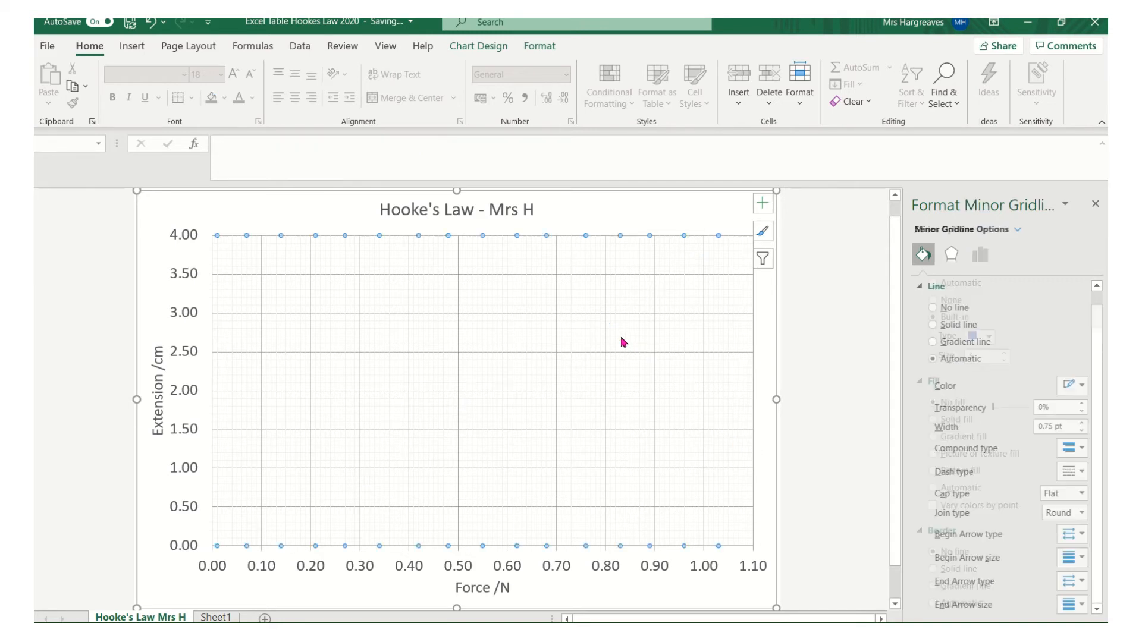
click(608, 324)
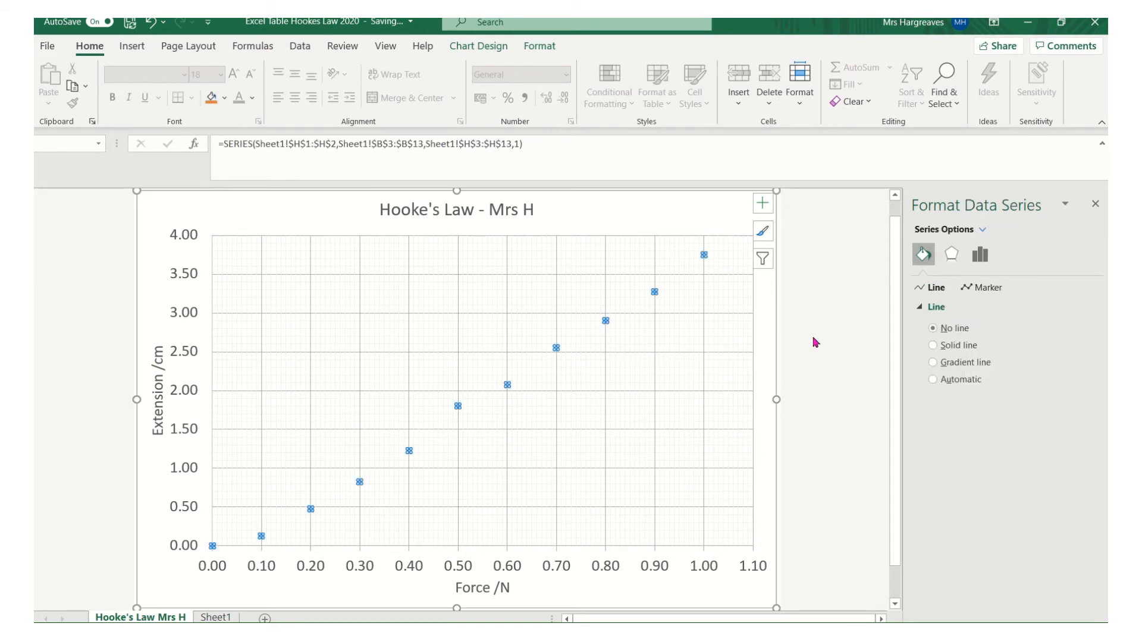
click(989, 288)
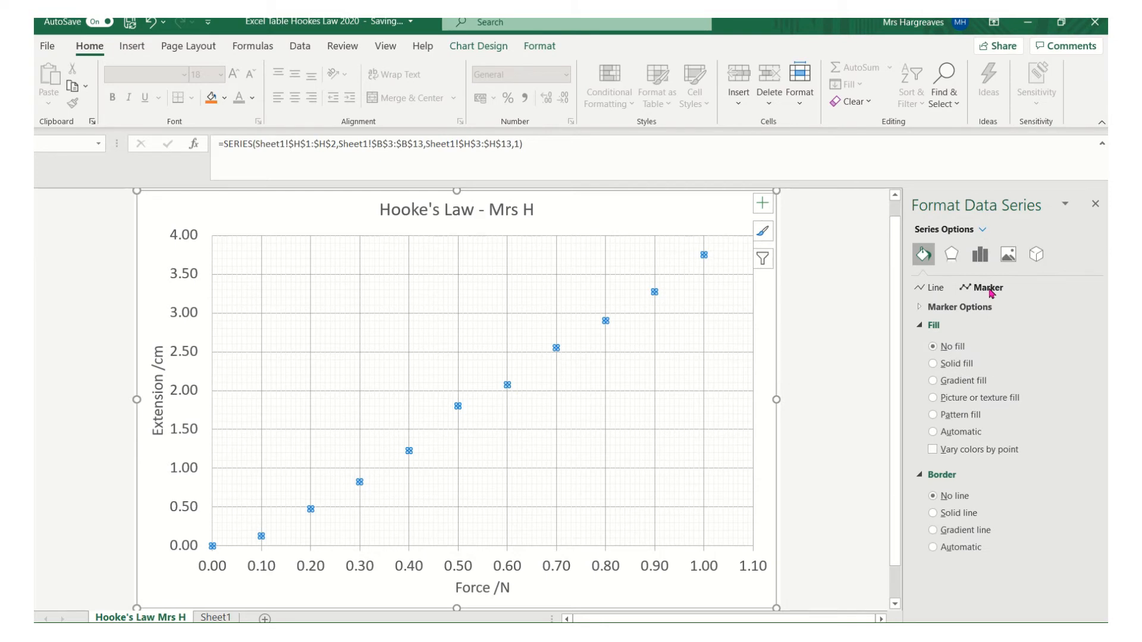
click(953, 308)
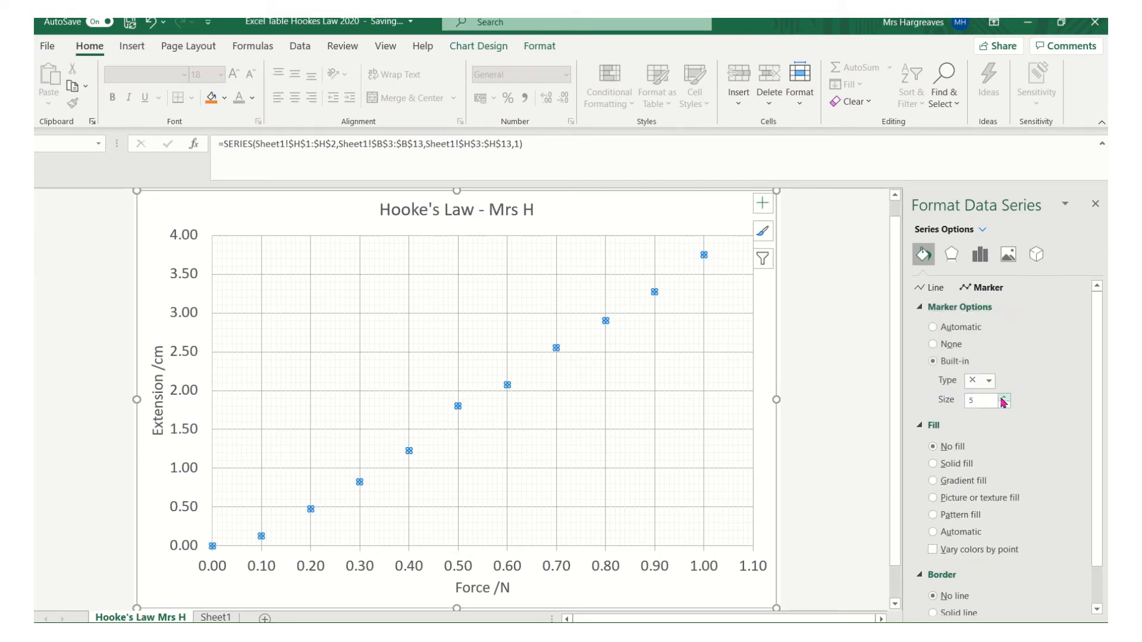
click(1004, 398)
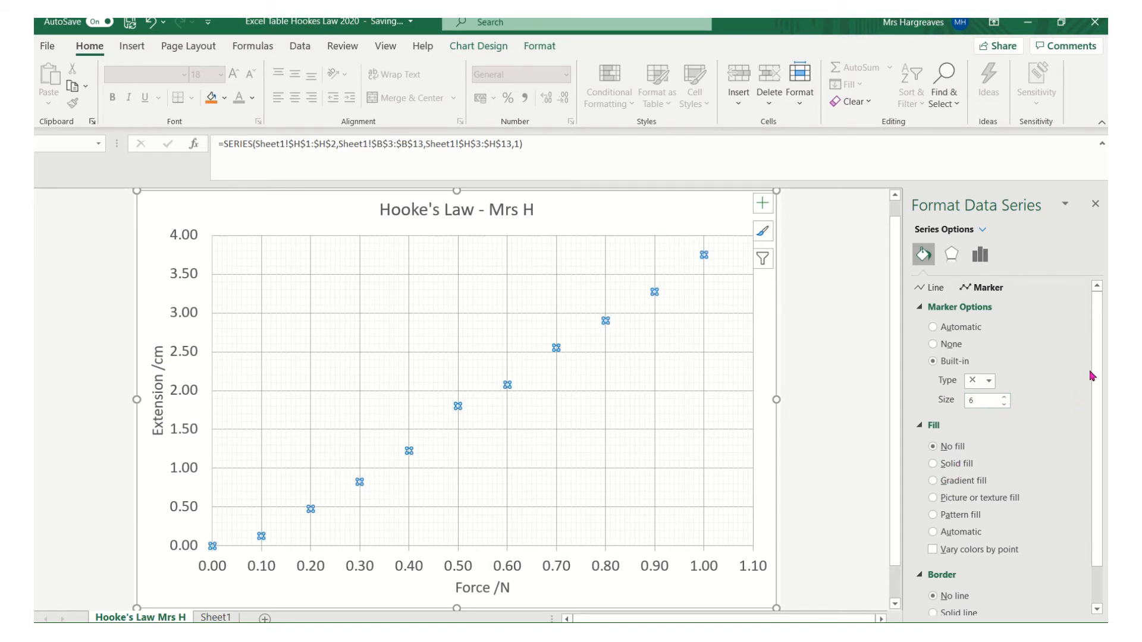
scroll(1098, 440, down, 1)
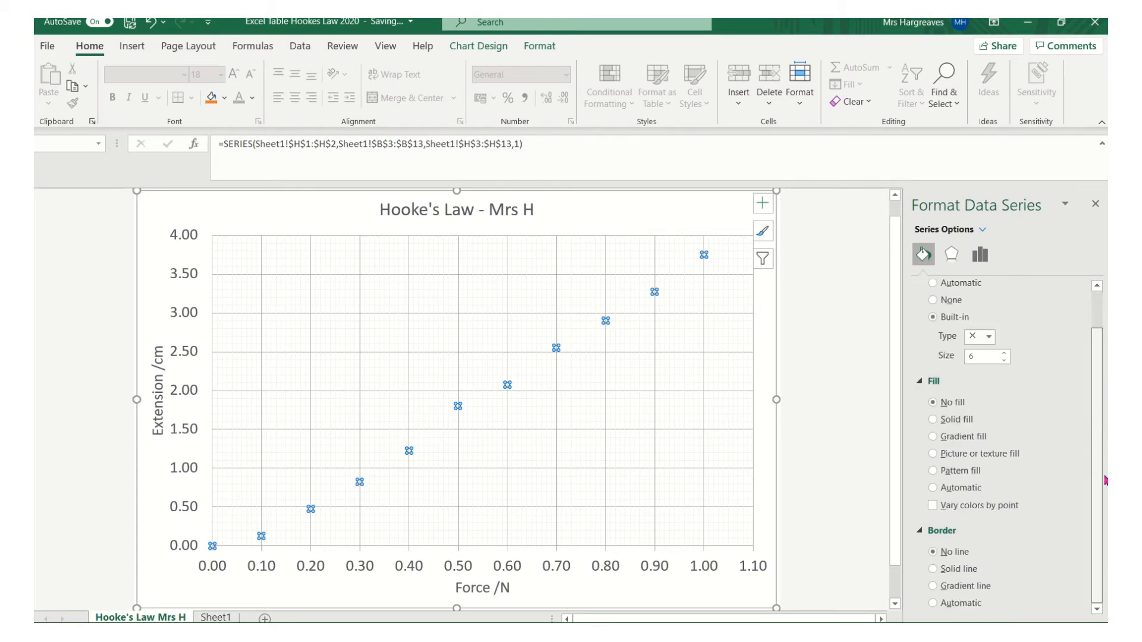
scroll(1094, 447, up, 1)
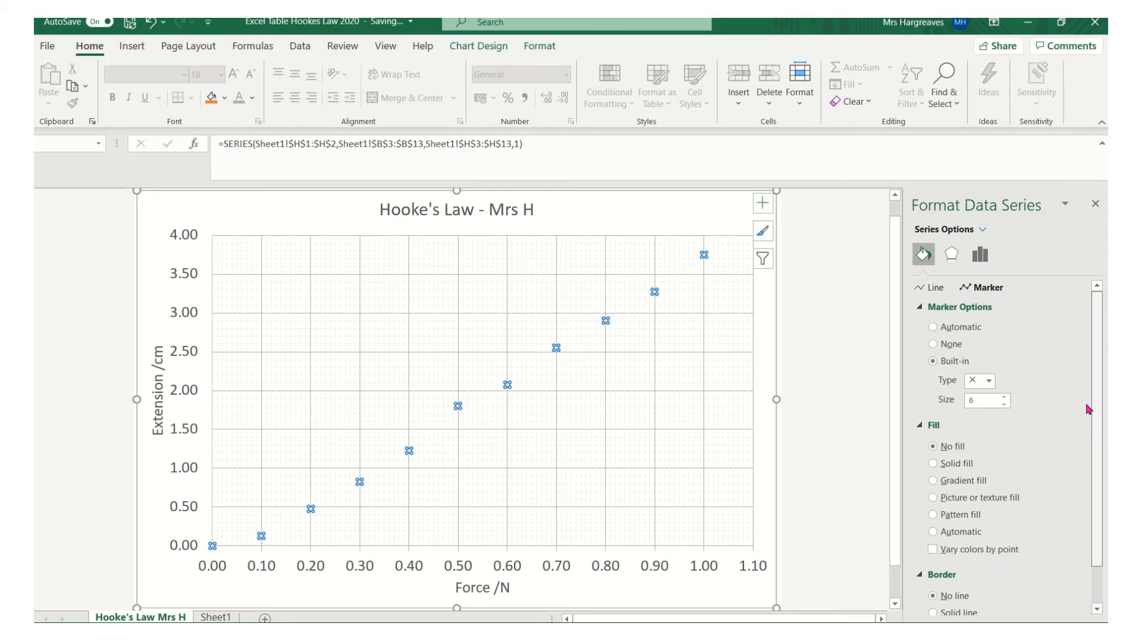
scroll(1089, 424, down, 1)
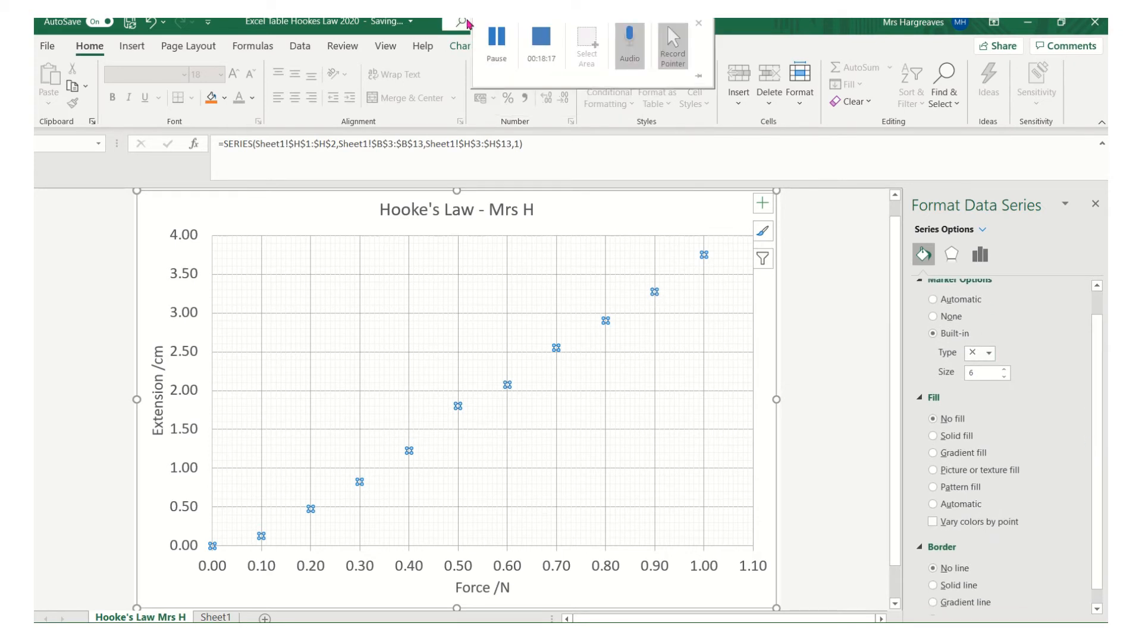
click(493, 35)
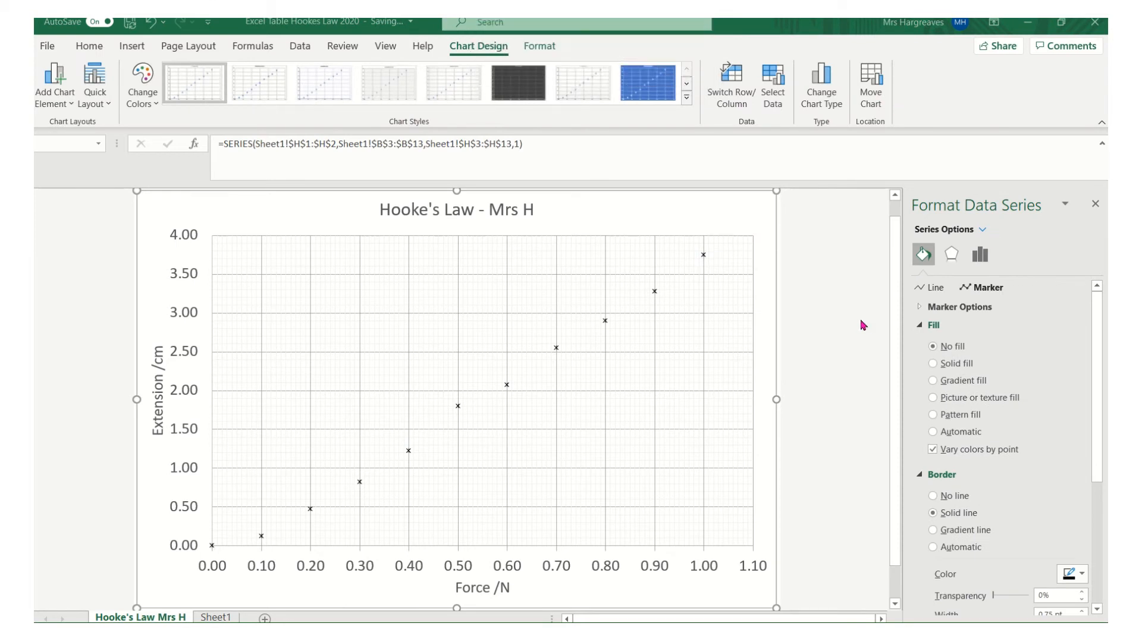
Step: Change the extension series' built-in marker type to the plain X cross and deselect the data points
click(704, 255)
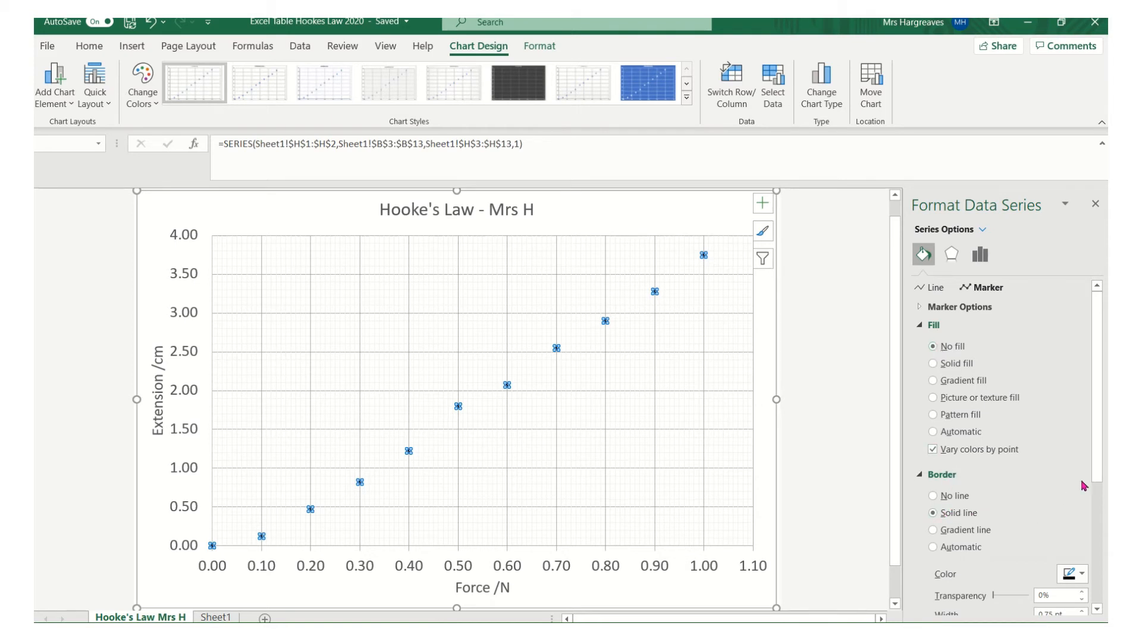
drag(1097, 459, 1098, 498)
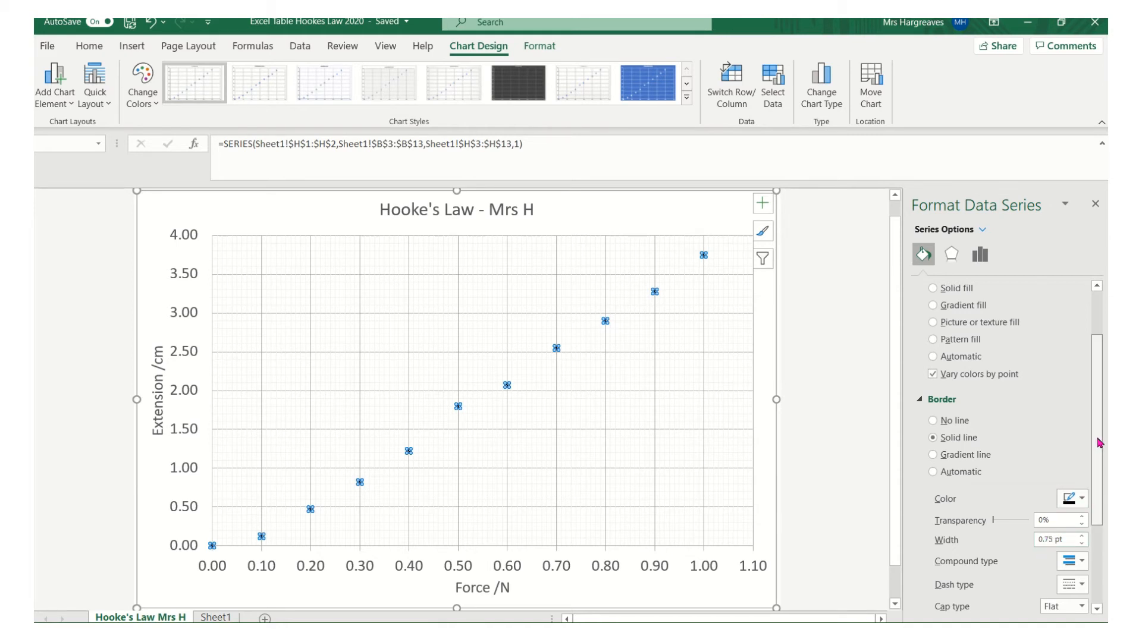
scroll(1099, 437, up, 3)
click(960, 307)
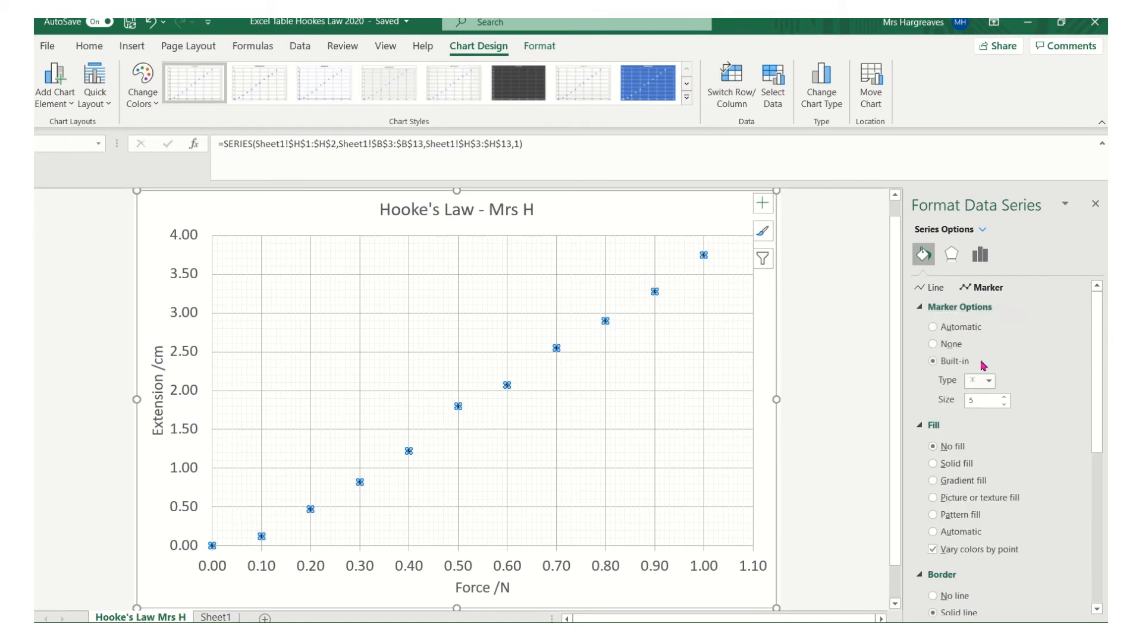
click(991, 383)
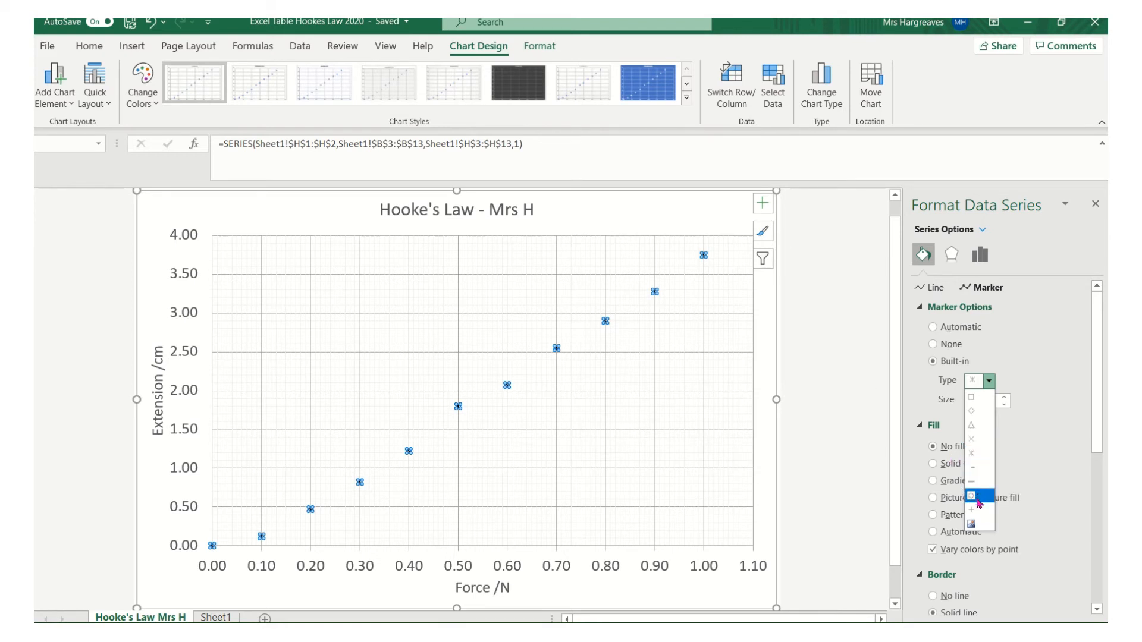
click(973, 440)
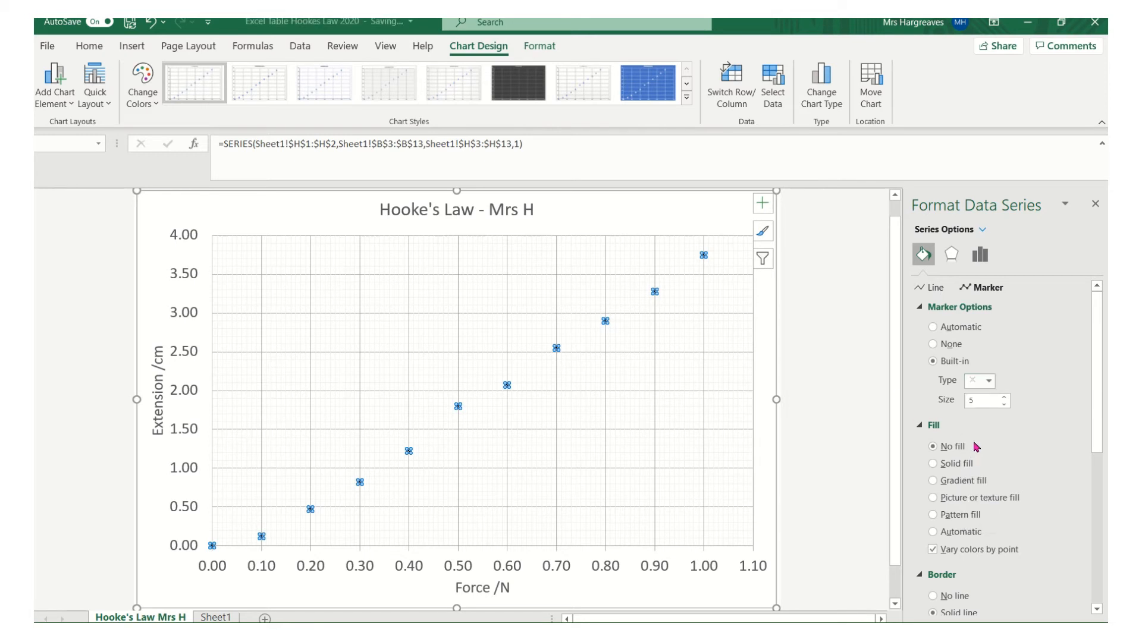
click(622, 324)
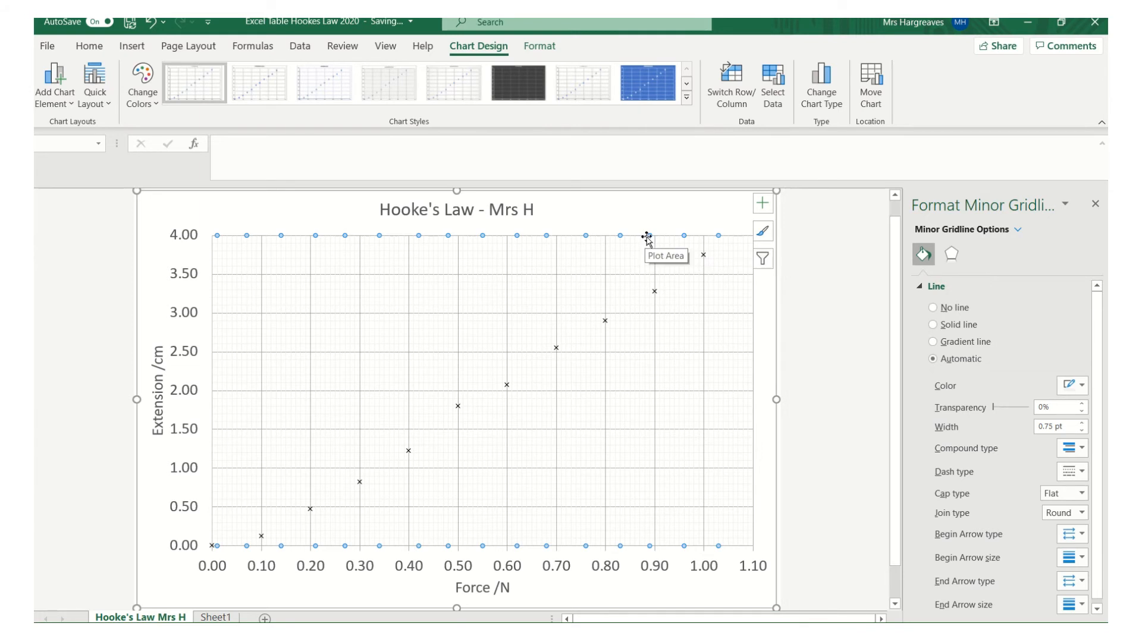
click(670, 234)
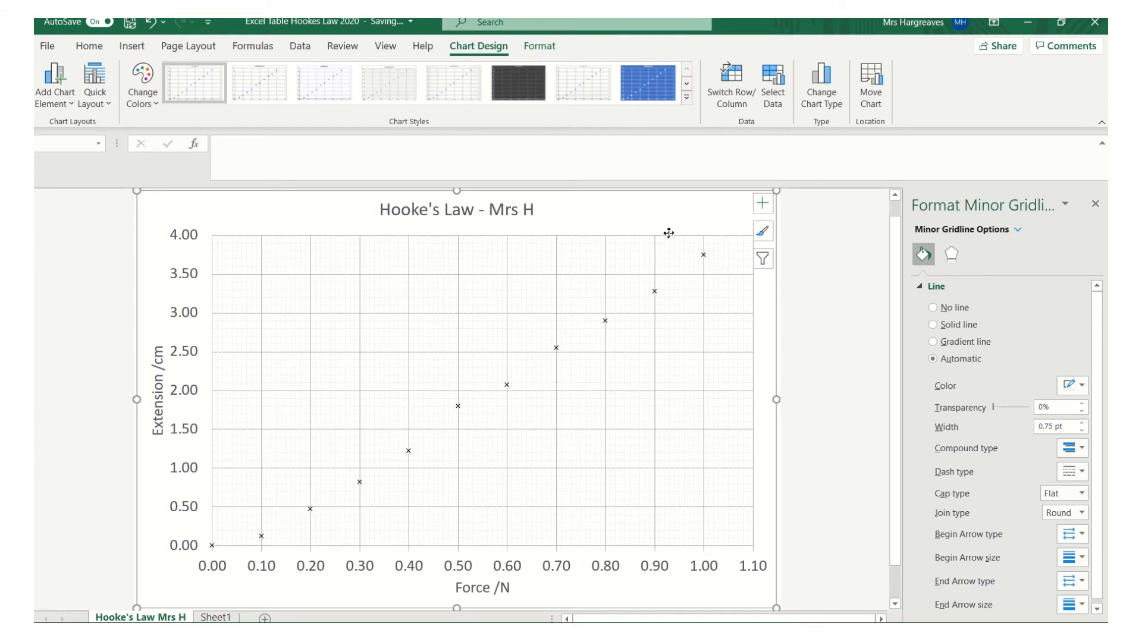
Step: Select the chart's vertical minor gridlines and set their colour to White, Background 1, Darker 25%
click(671, 237)
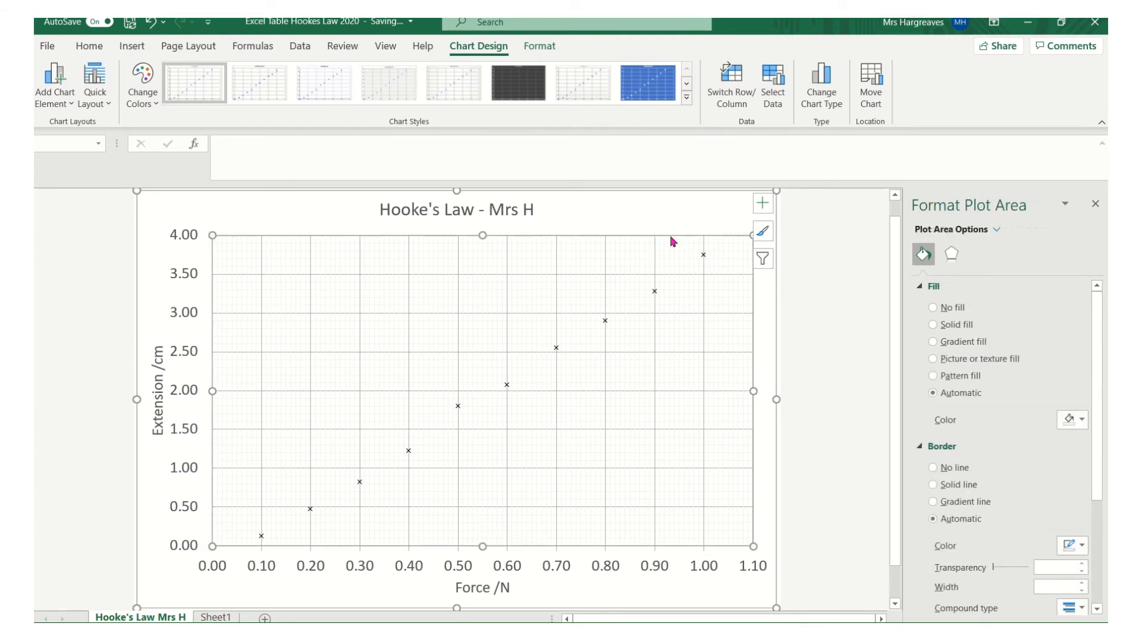
click(676, 249)
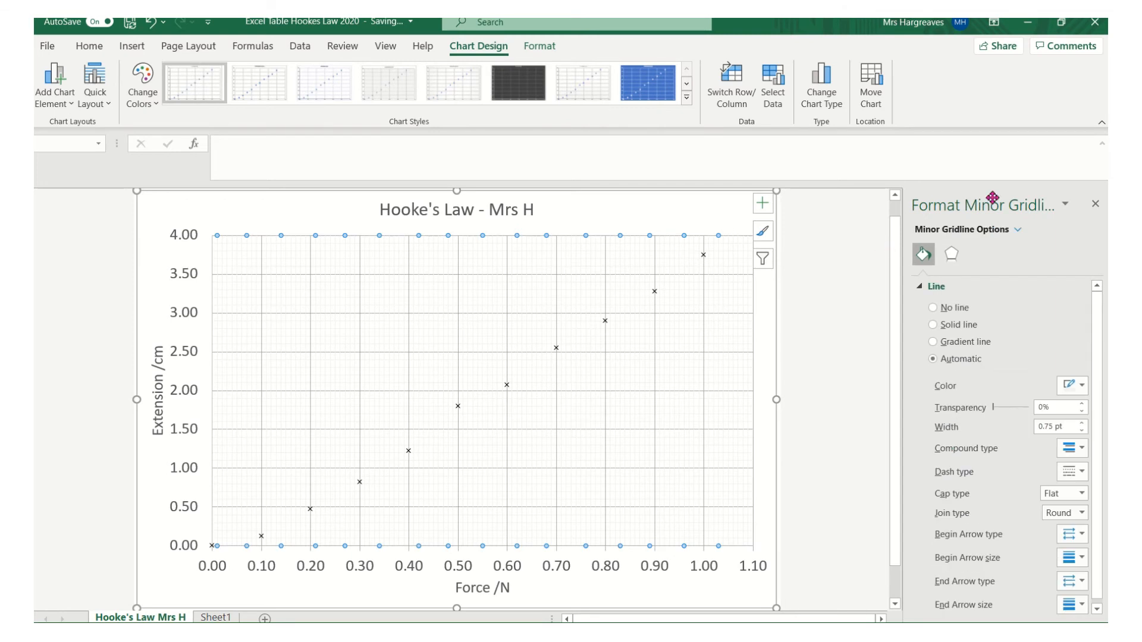
click(1083, 387)
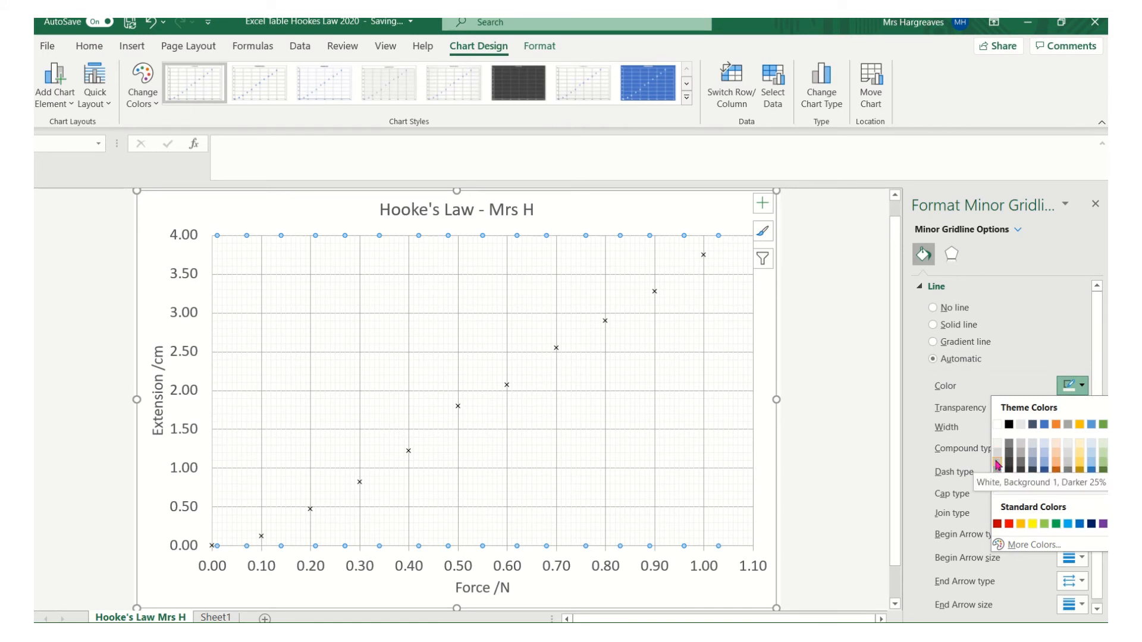
click(997, 465)
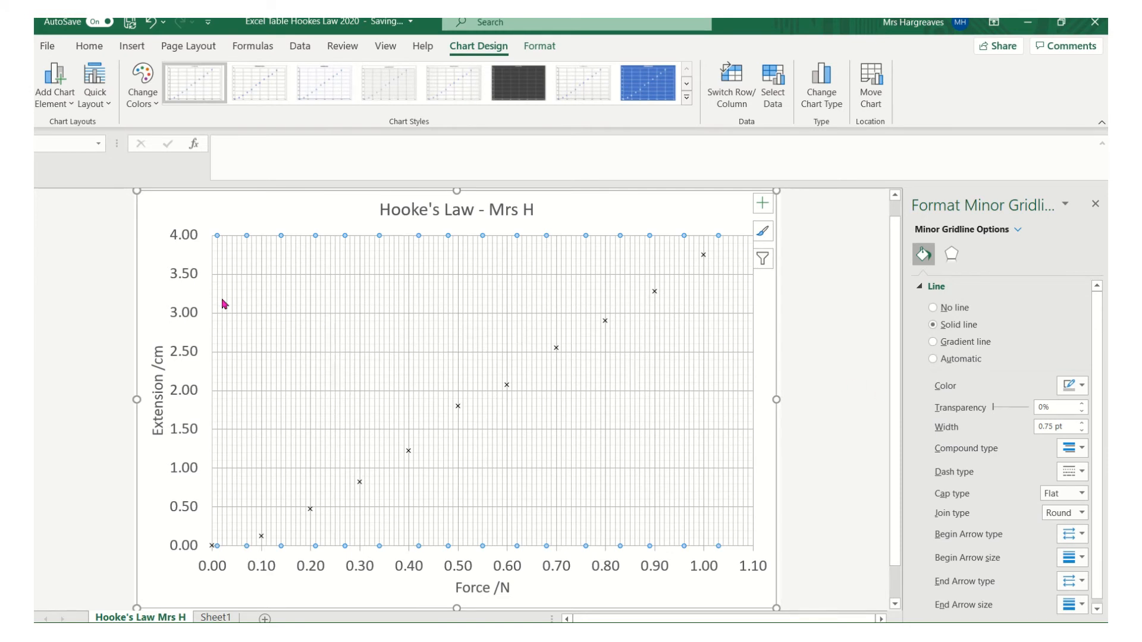
Step: Set the vertical axis's minor gridlines to the colour White, Background 1, Darker 25%
click(188, 281)
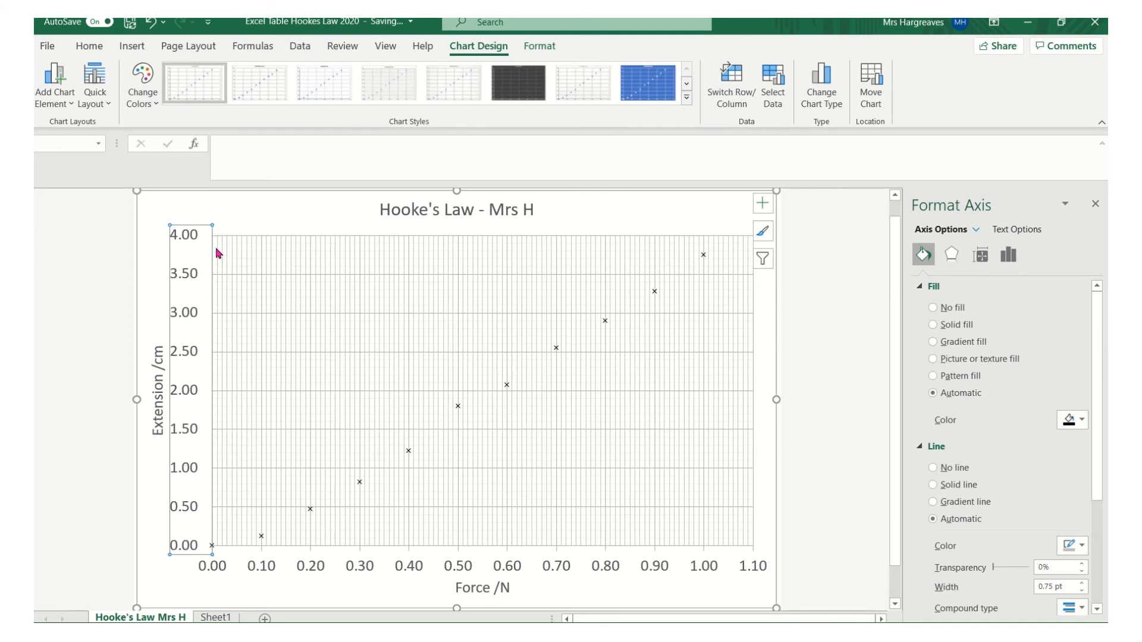
right_click(204, 253)
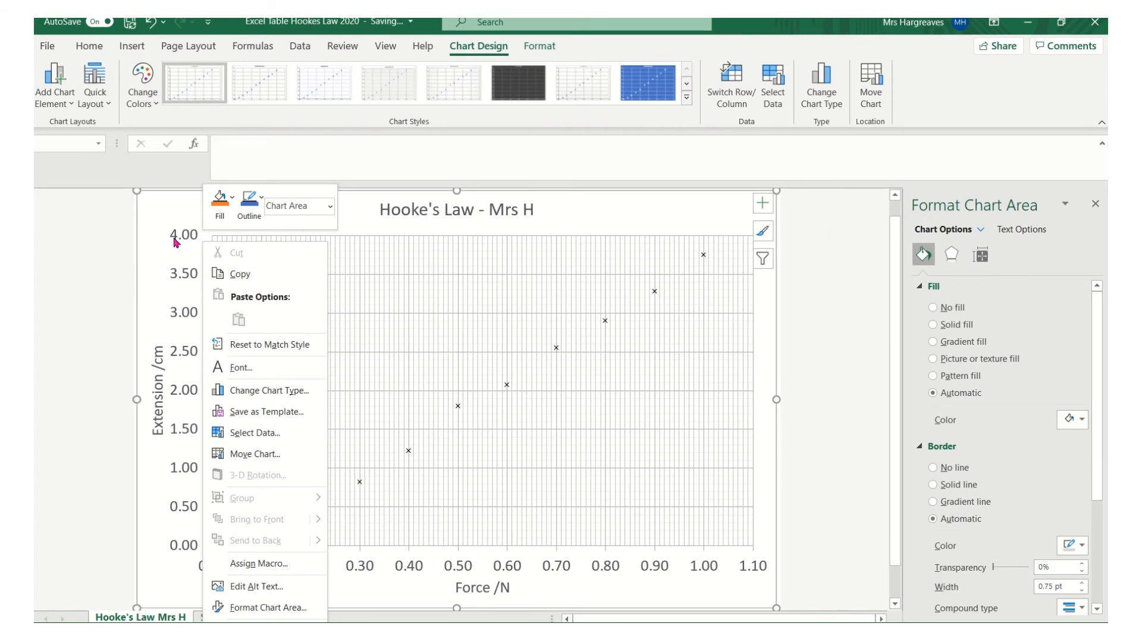
click(174, 241)
click(191, 241)
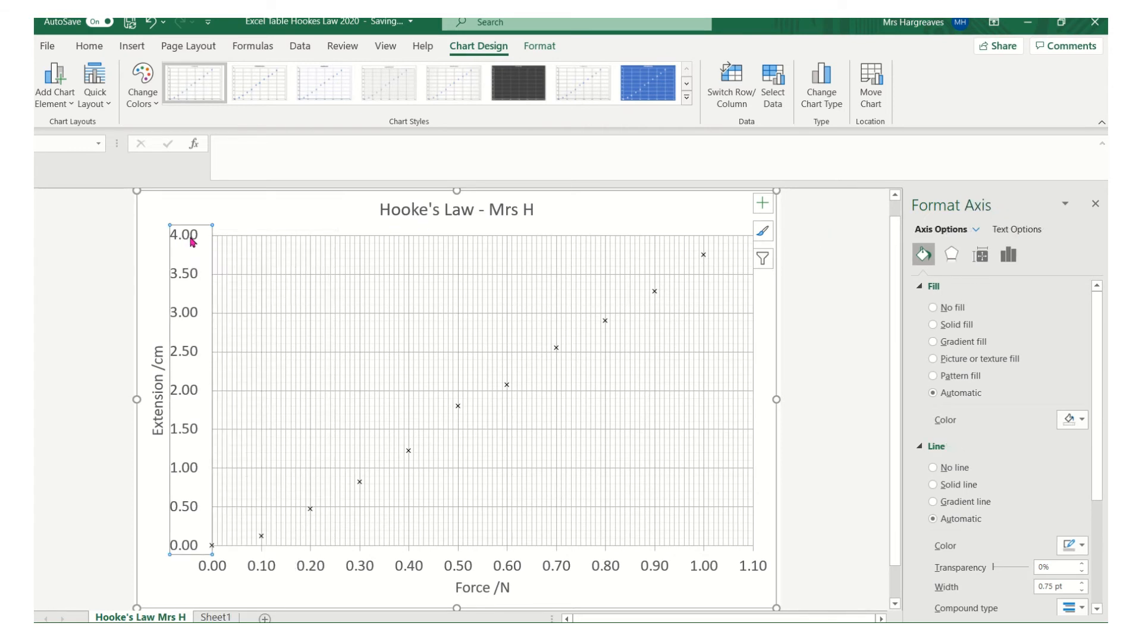
right_click(192, 240)
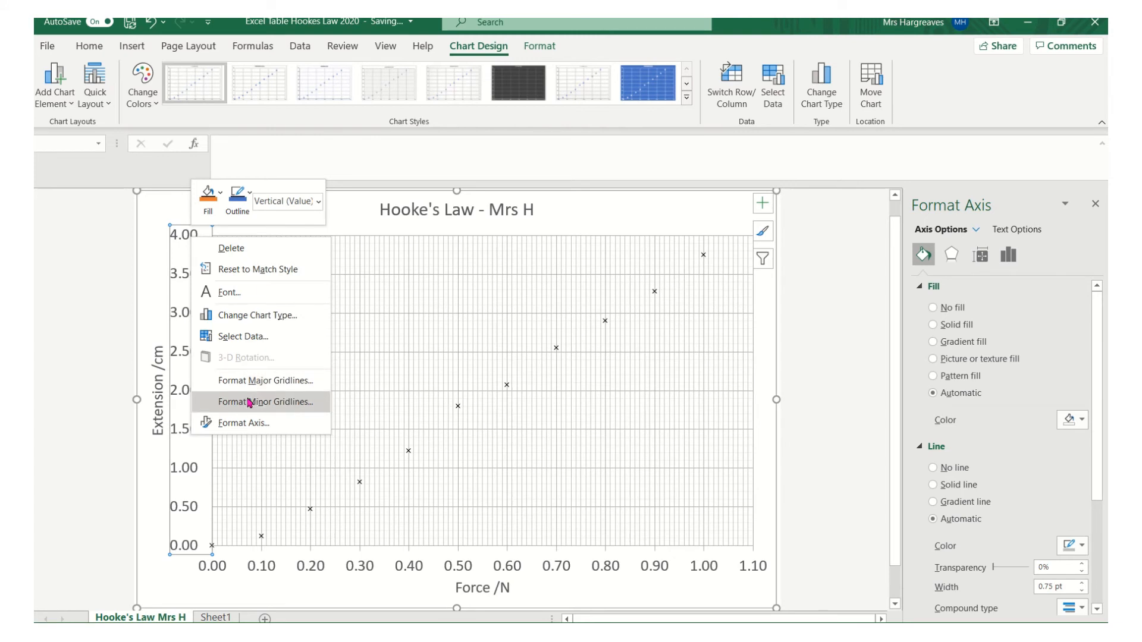
click(249, 402)
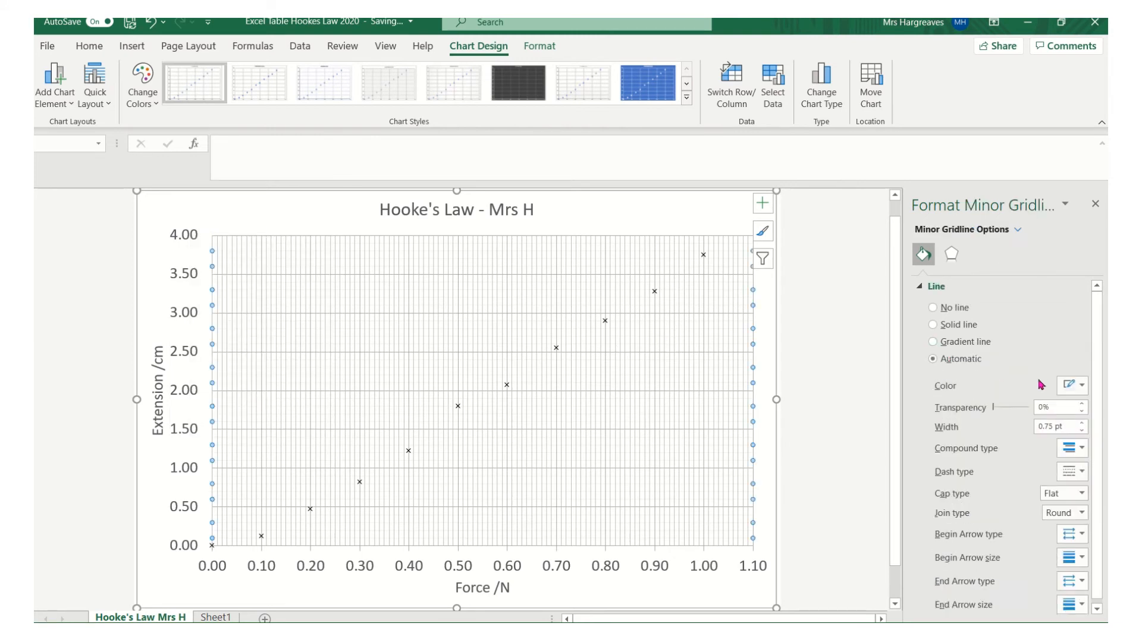
click(1082, 387)
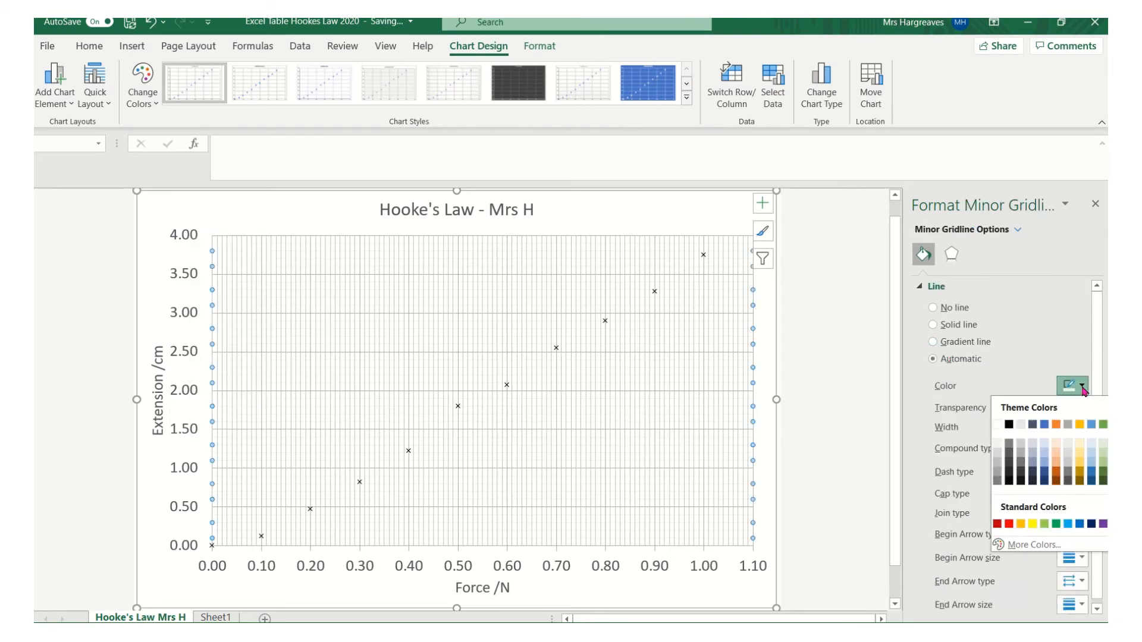
click(999, 463)
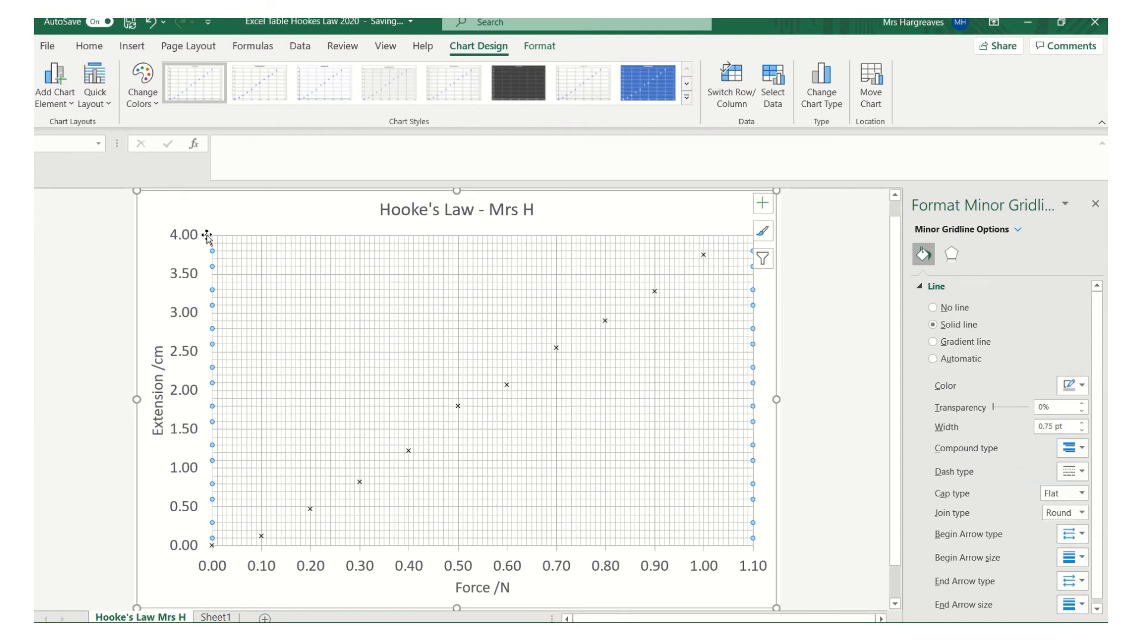
Step: Set the vertical axis's major gridlines to the colour White, Background 1, Darker 35% and close the formatting pane
click(187, 234)
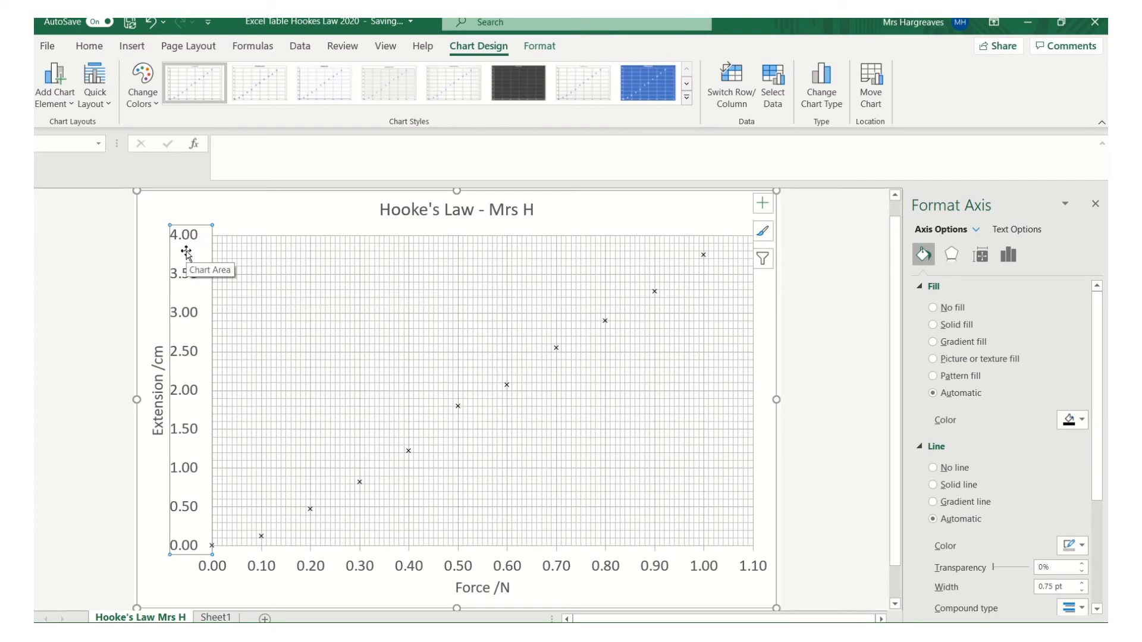
right_click(186, 254)
right_click(182, 240)
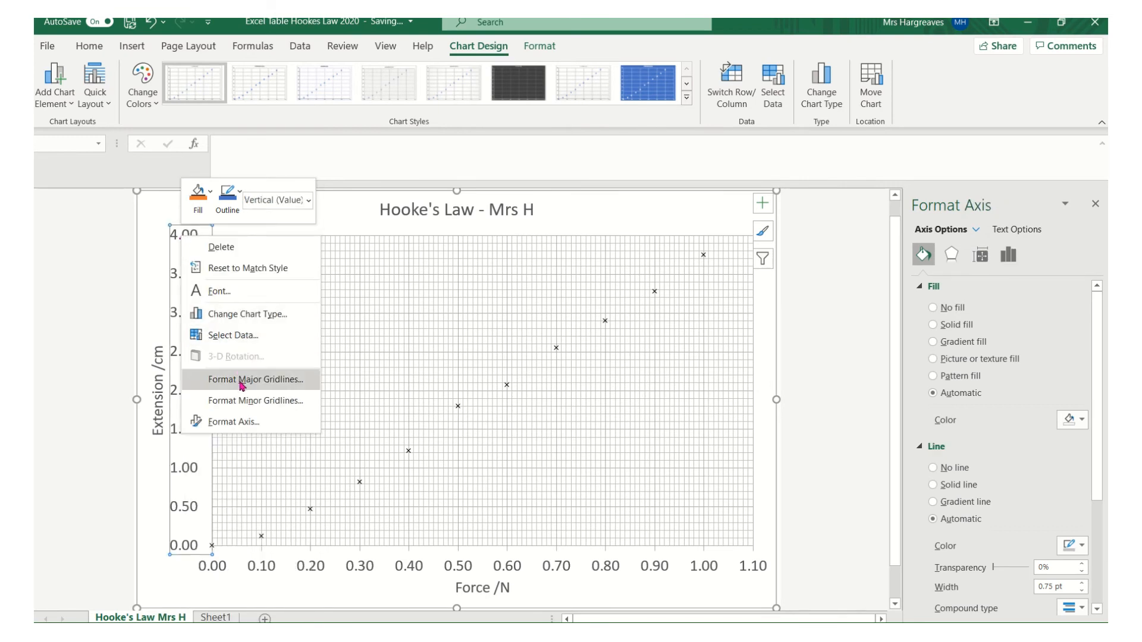
click(242, 381)
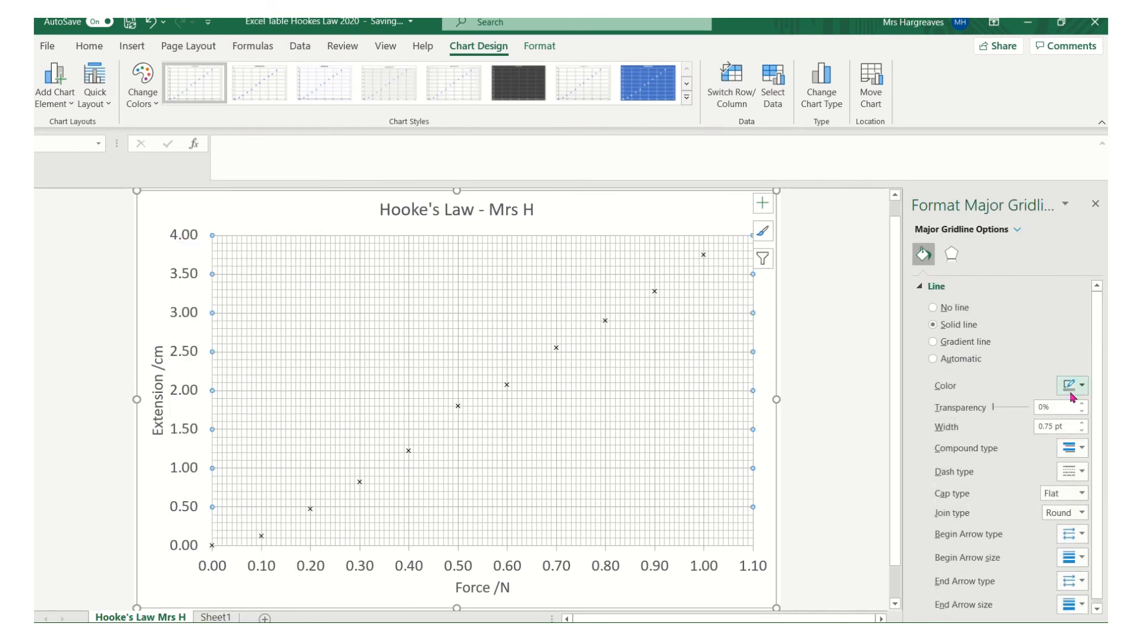
click(1081, 385)
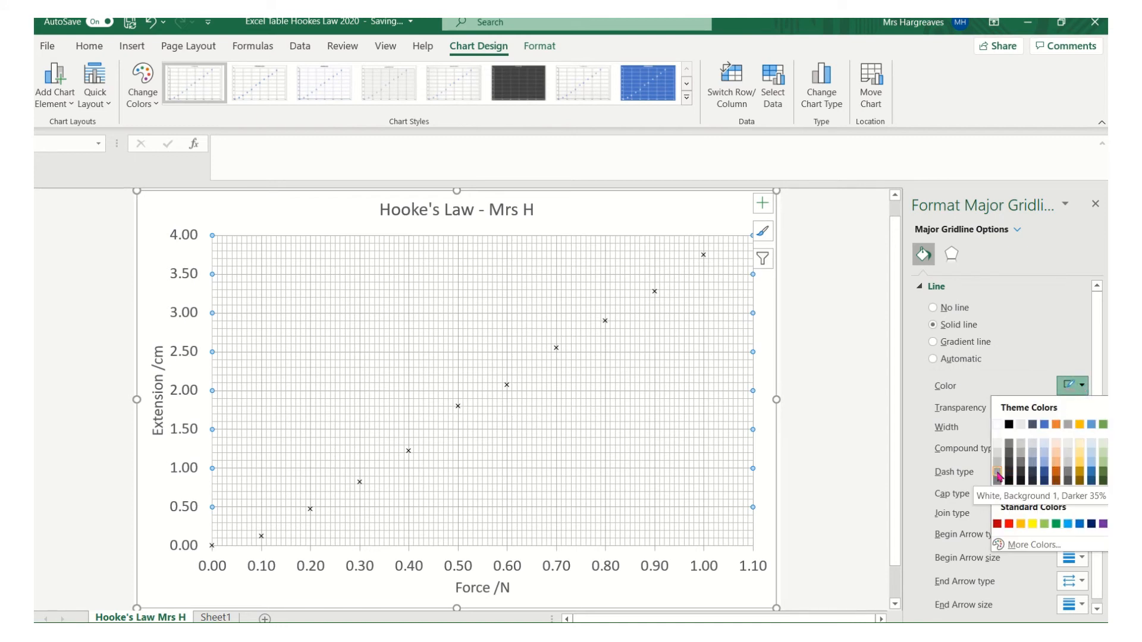
click(998, 473)
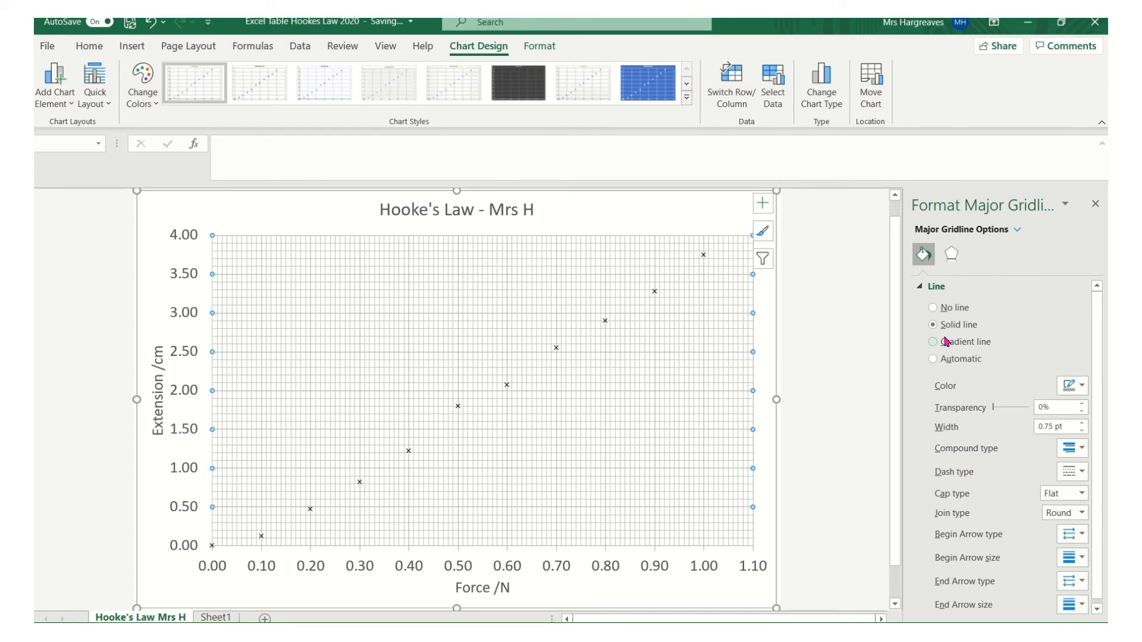
click(1097, 203)
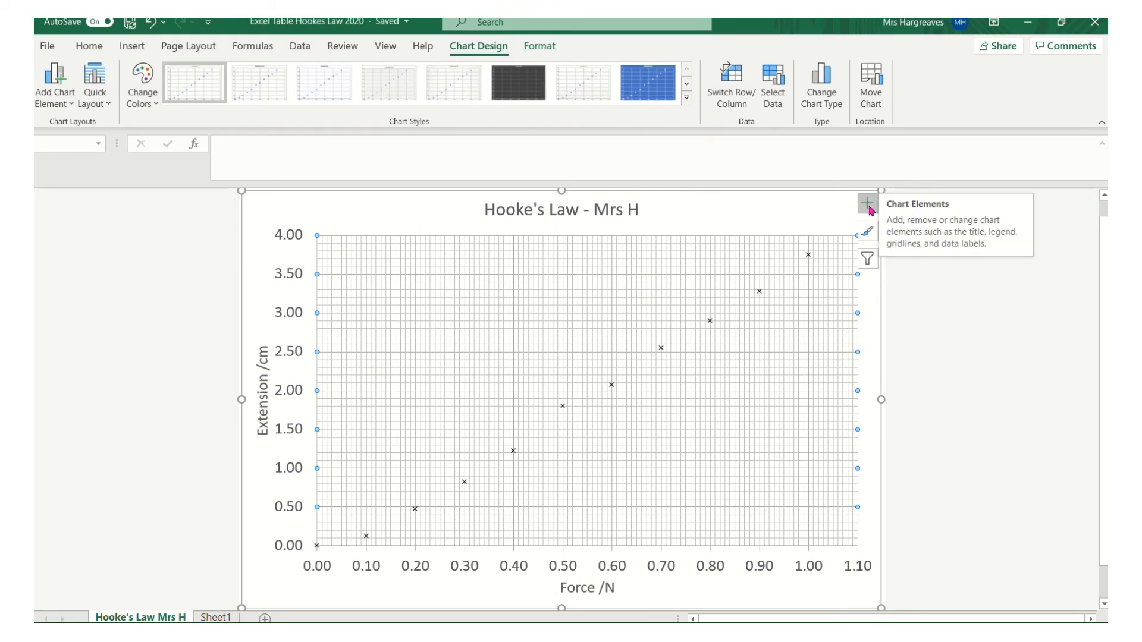
click(867, 205)
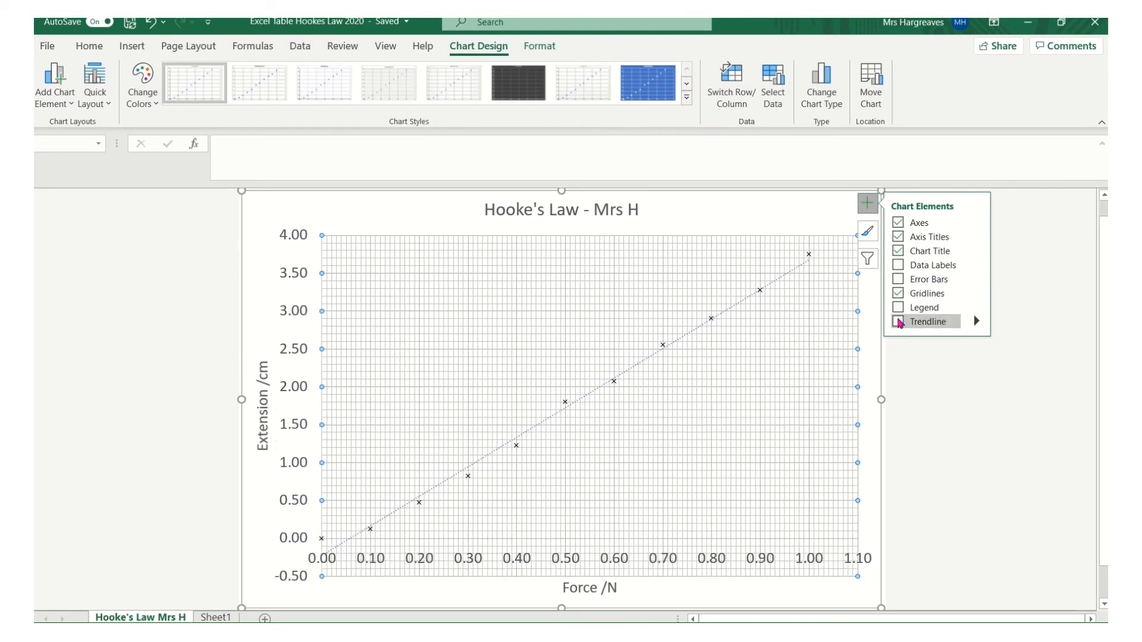
click(899, 322)
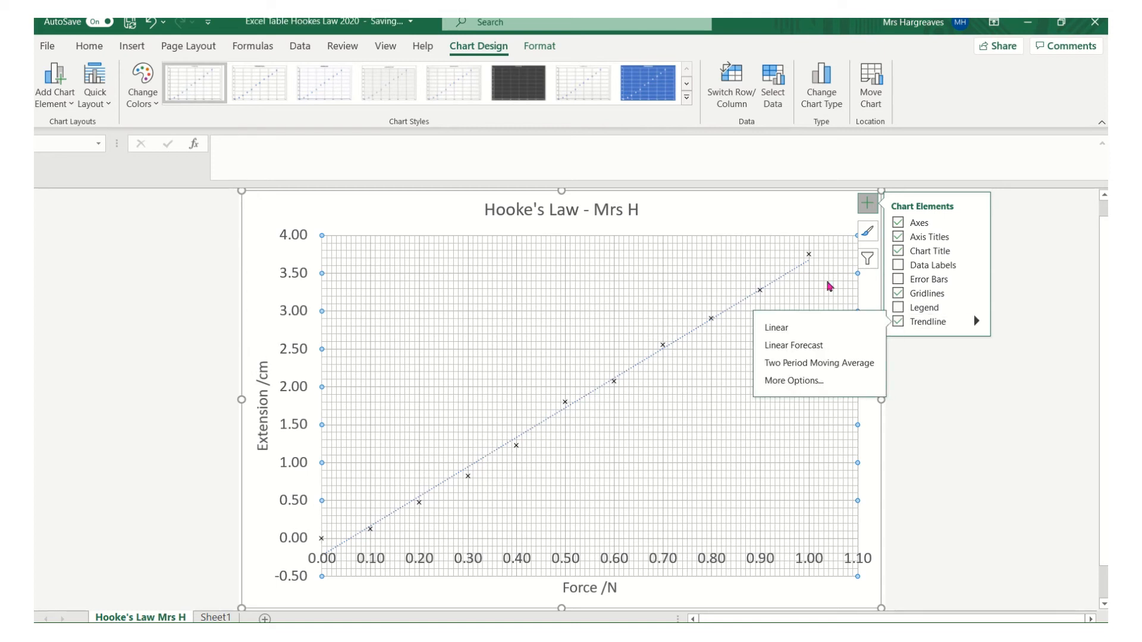
click(767, 285)
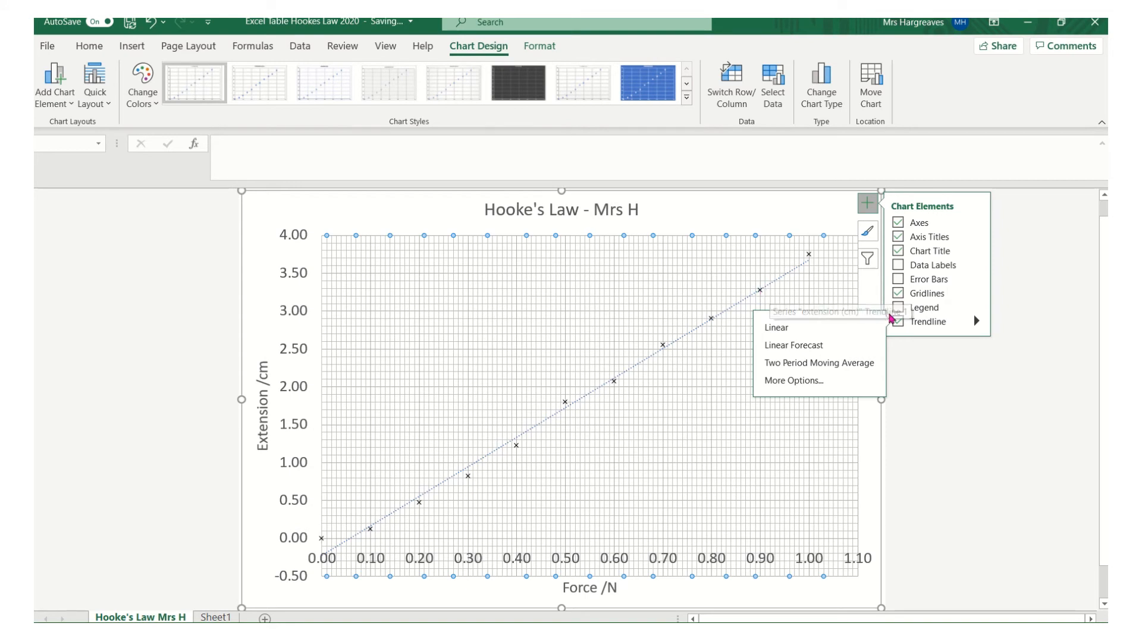
click(898, 322)
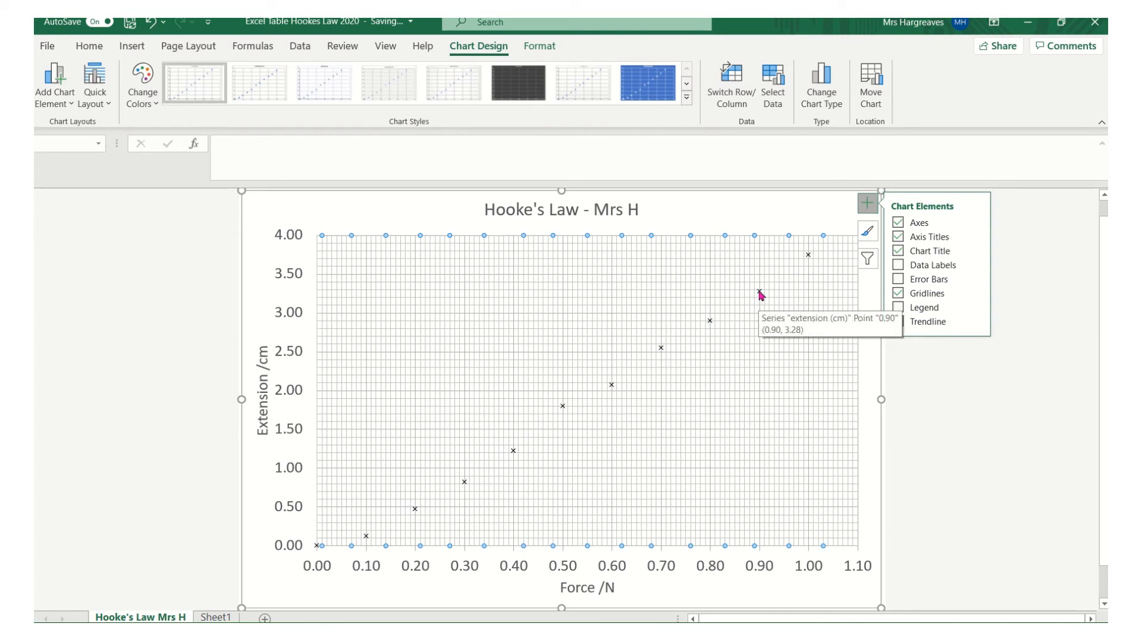
Step: Add a linear trendline to the extension data series and look through its trendline options
right_click(760, 294)
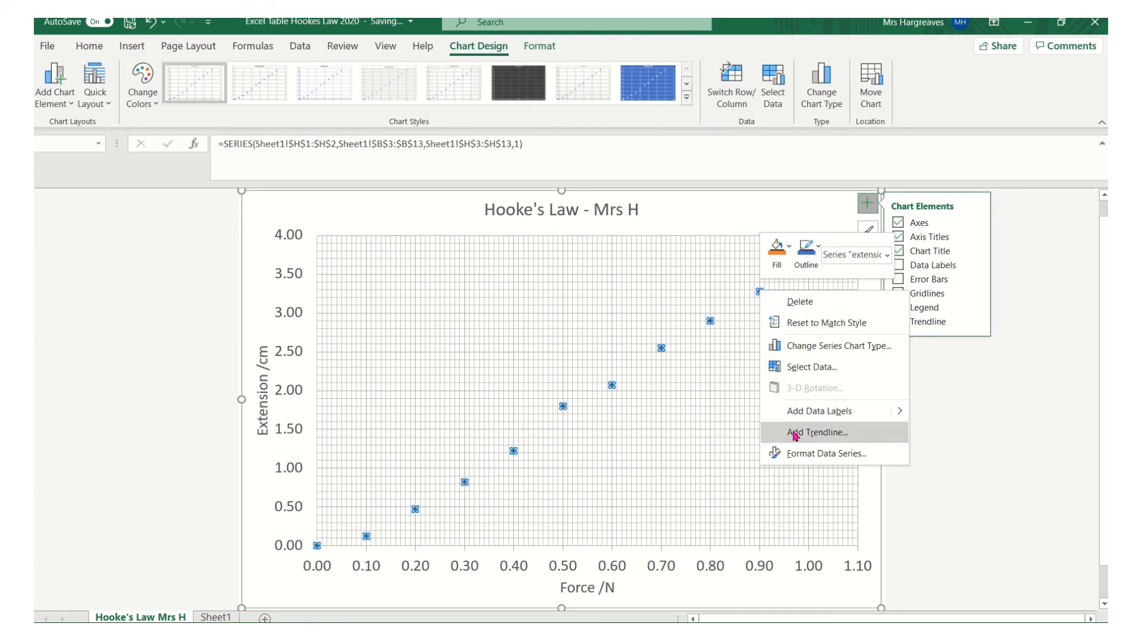
click(795, 434)
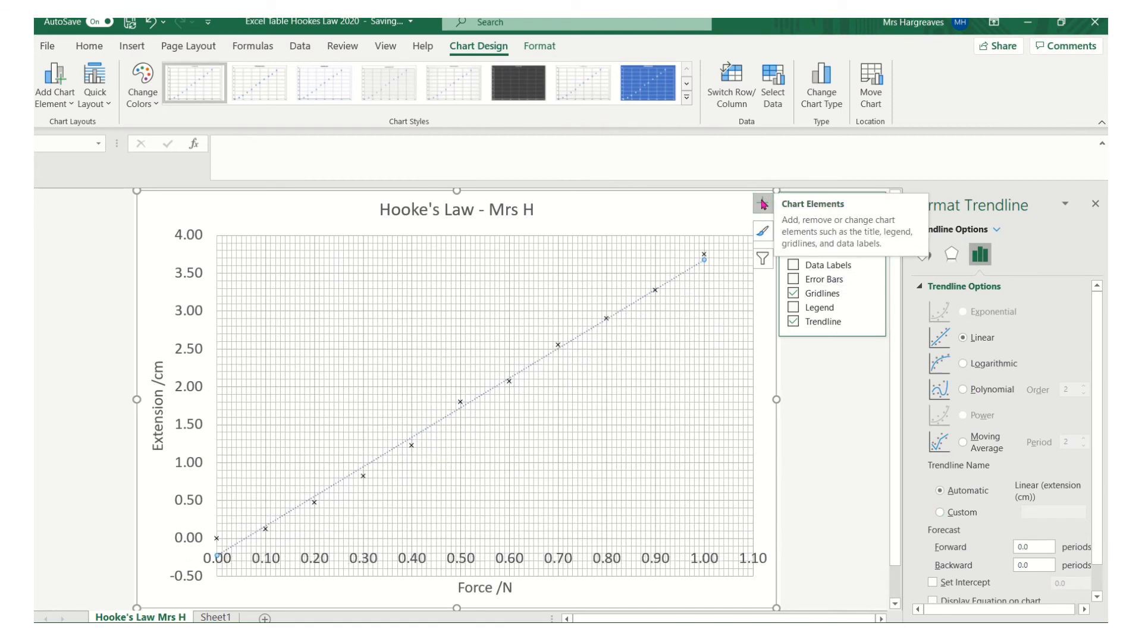
click(763, 204)
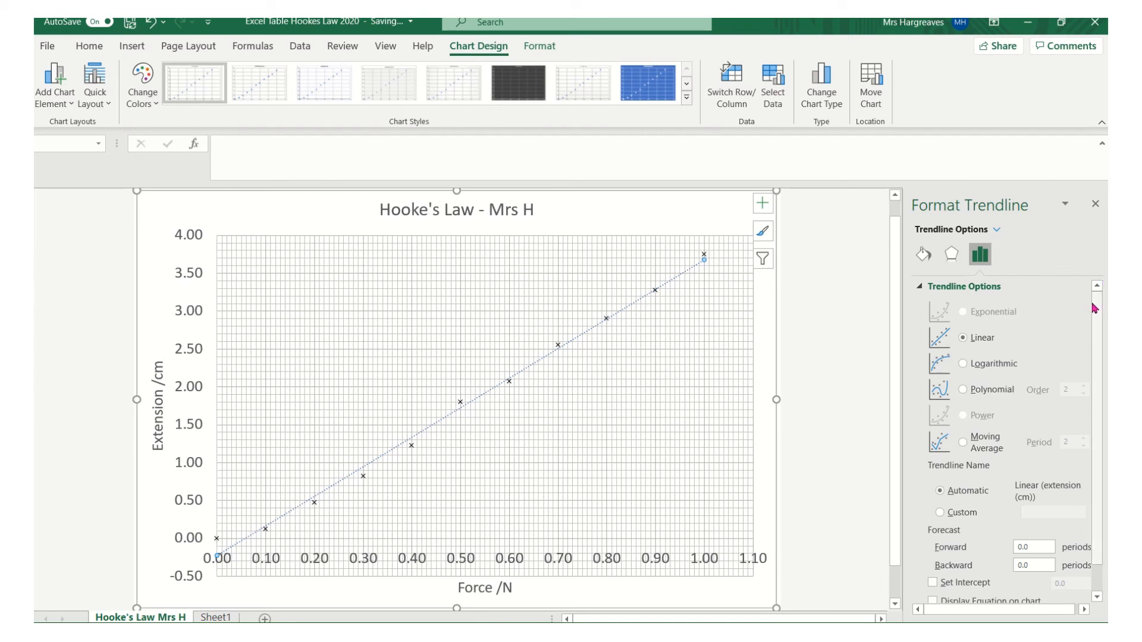
scroll(1099, 313, down, 1)
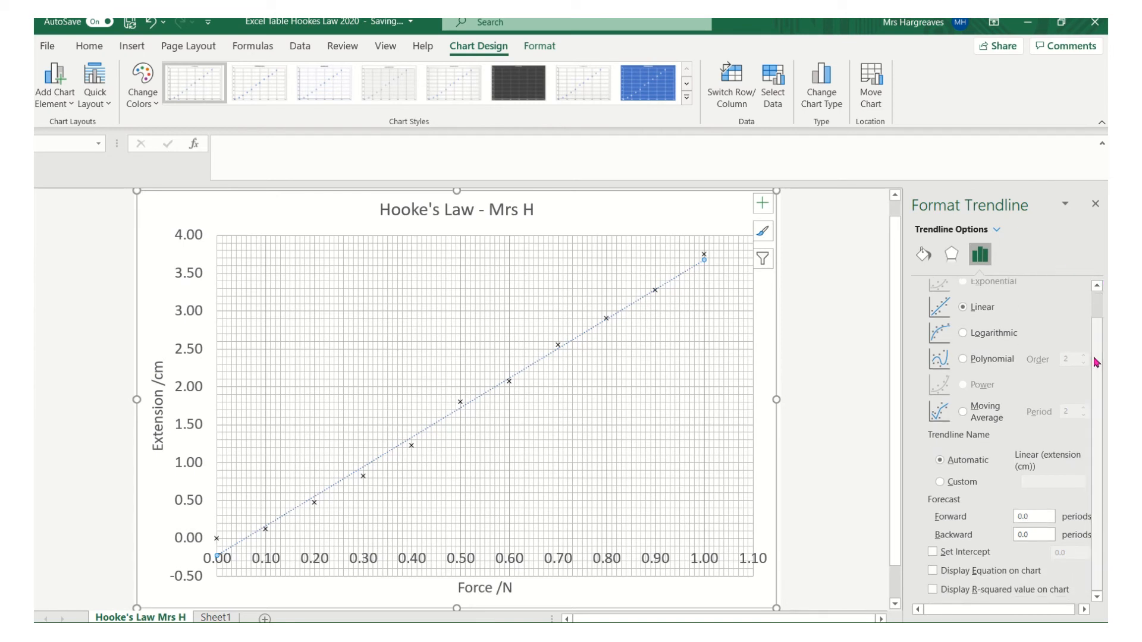
Step: Set the trendline's line style to Solid line and give it a very dark grey theme colour
click(923, 255)
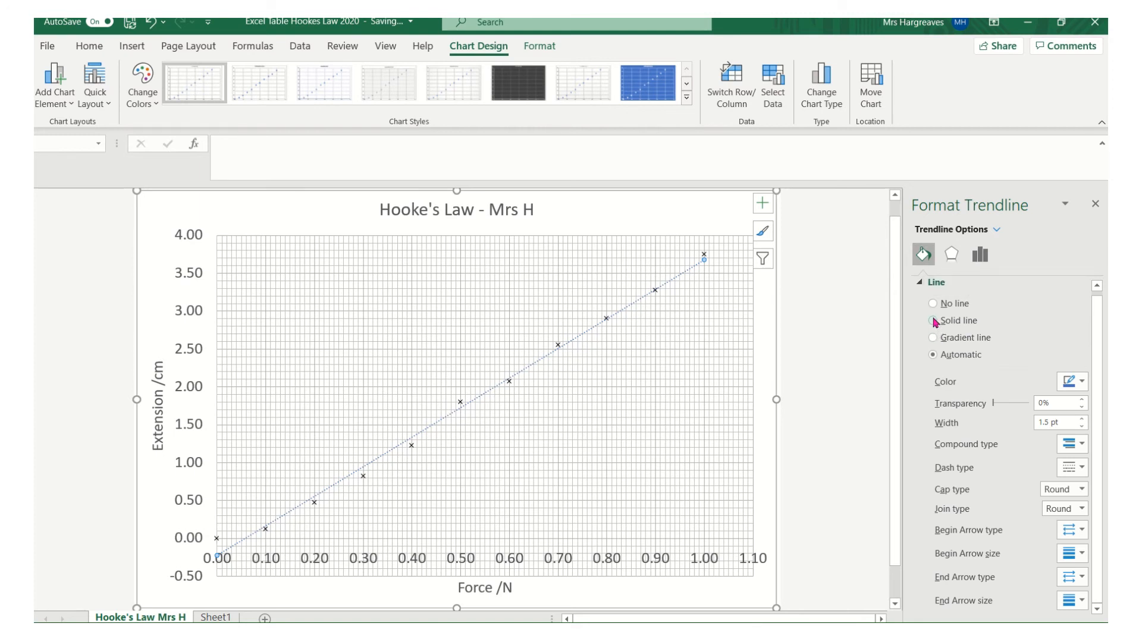
click(933, 321)
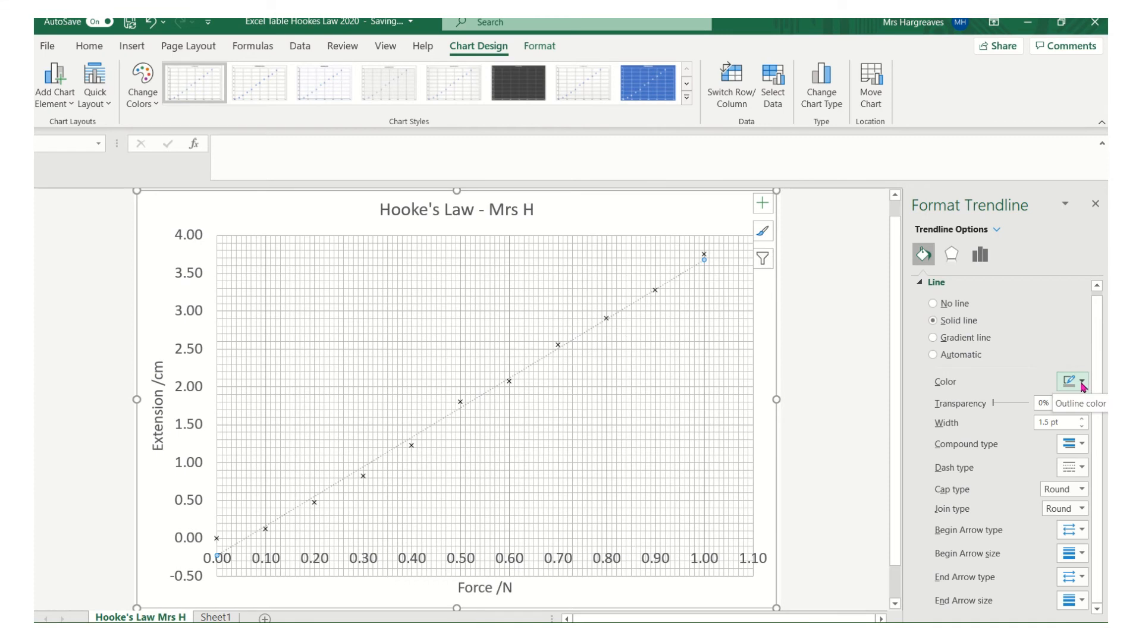
click(1081, 382)
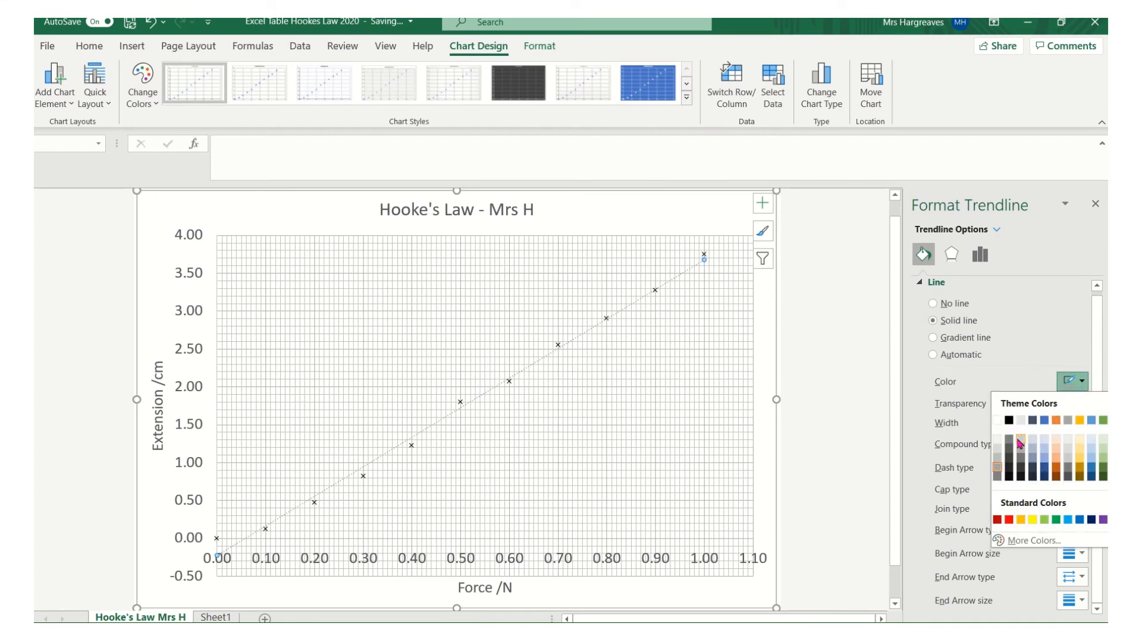
click(1021, 471)
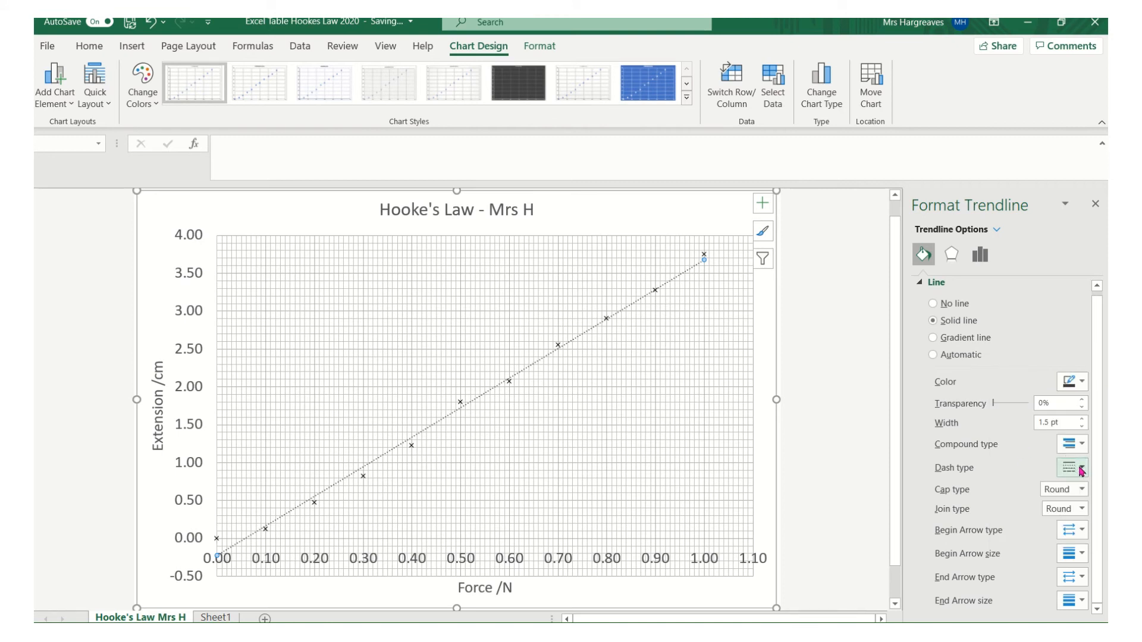
Step: Change the trendline's dash type to a continuous solid line and reduce its width to 0.75 pt
click(1081, 469)
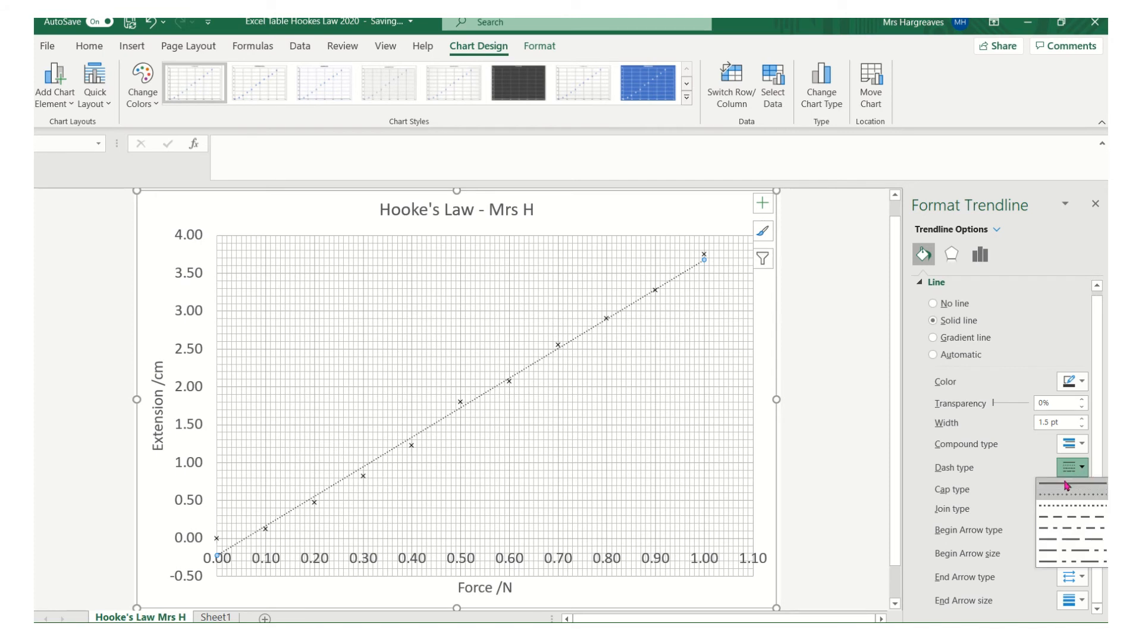
click(1067, 485)
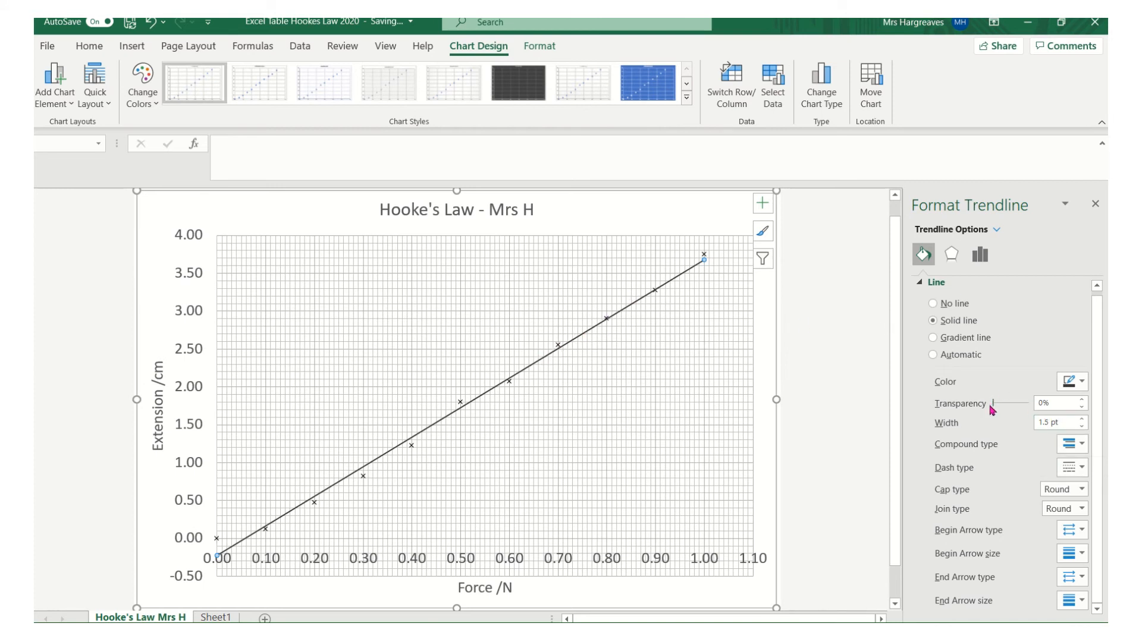
click(1082, 427)
click(1082, 426)
click(1081, 426)
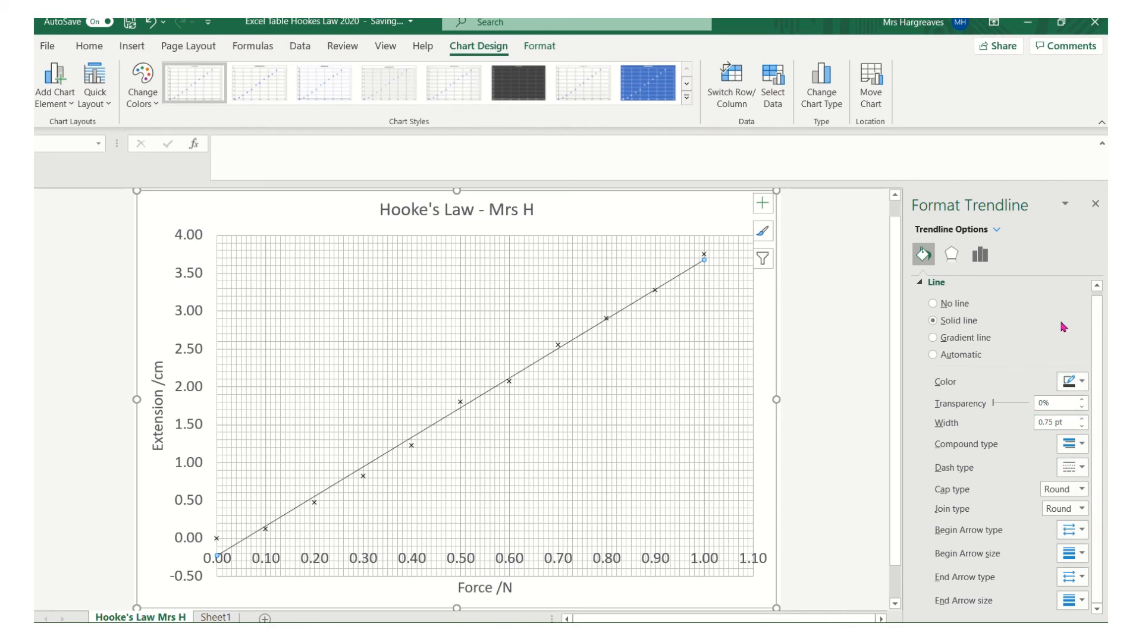
Step: Try to change the trendline type from Linear to Logarithmic
click(952, 254)
click(980, 255)
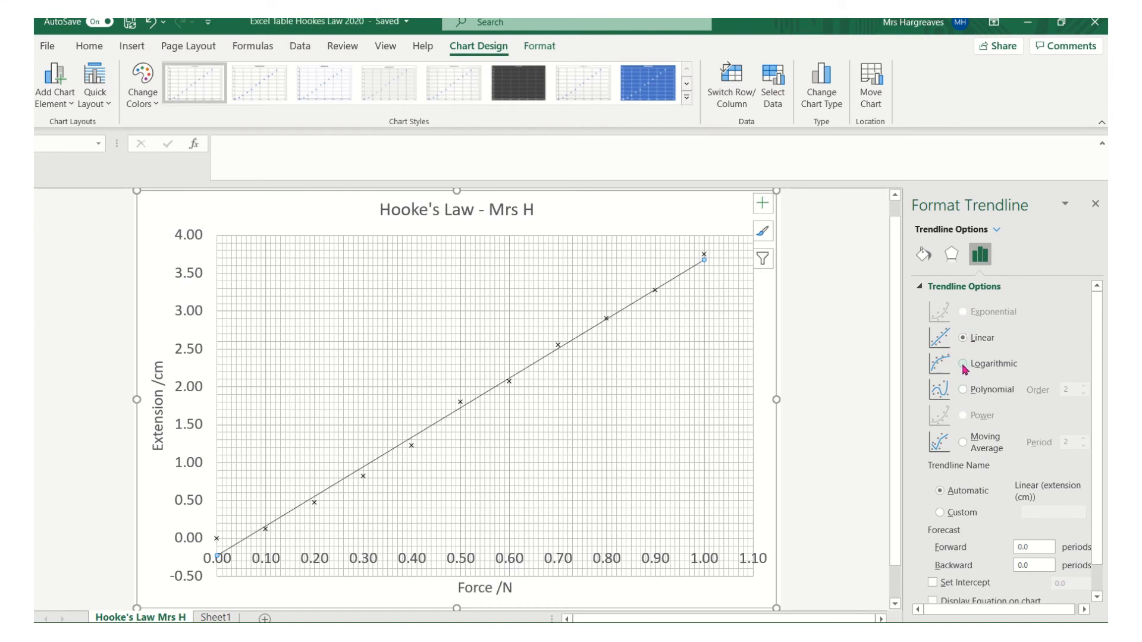
click(963, 364)
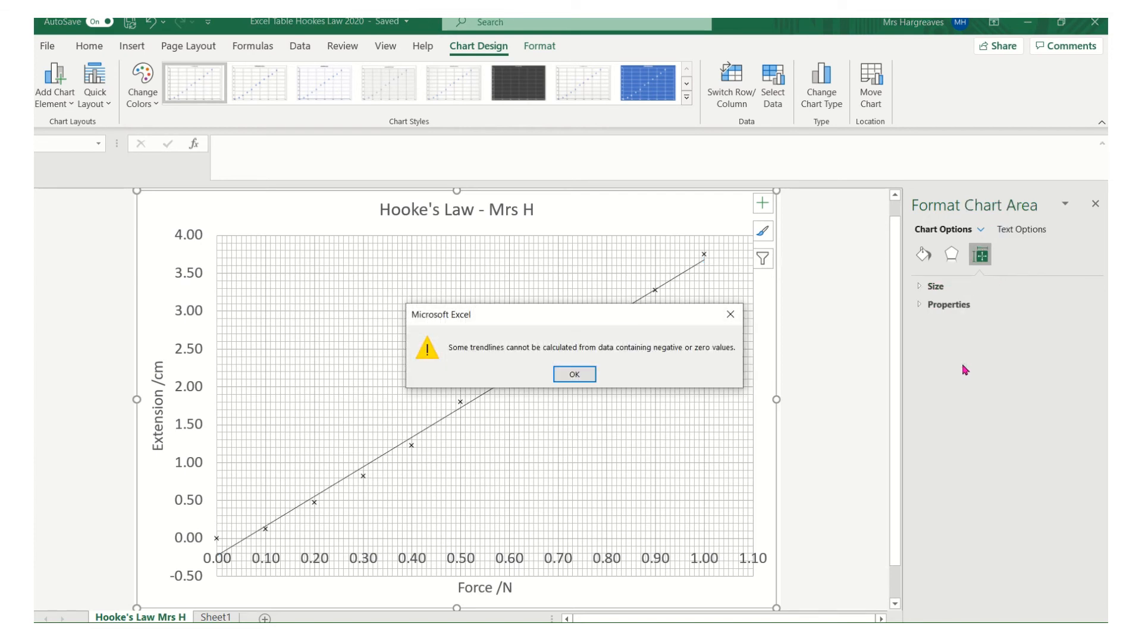
click(564, 373)
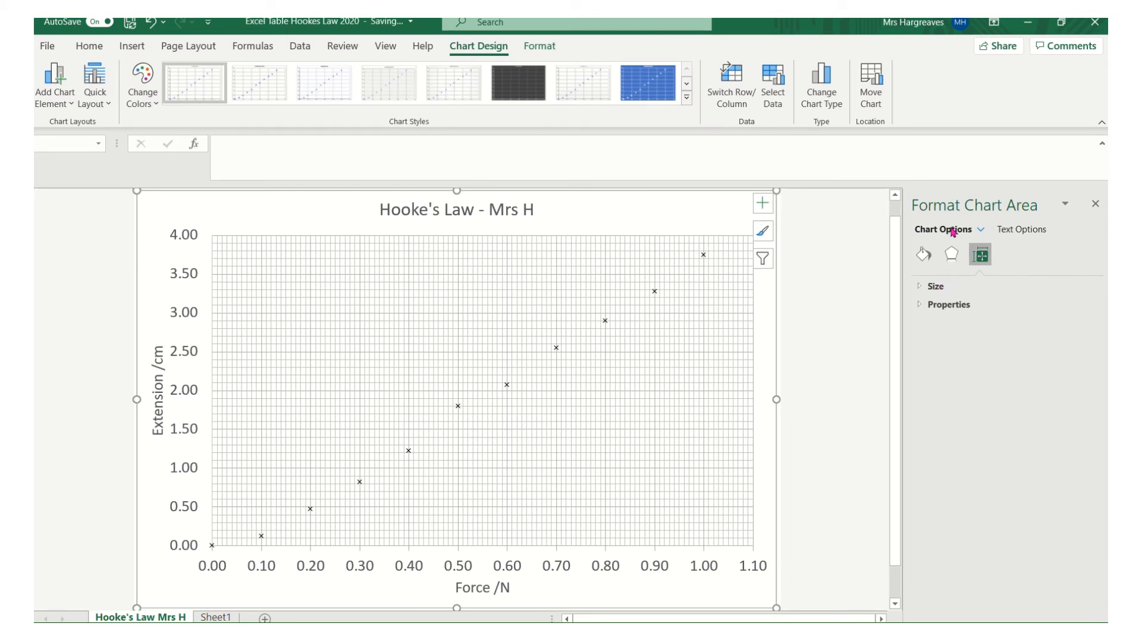
Step: Add a linear trendline to the extension data series
click(654, 293)
right_click(655, 294)
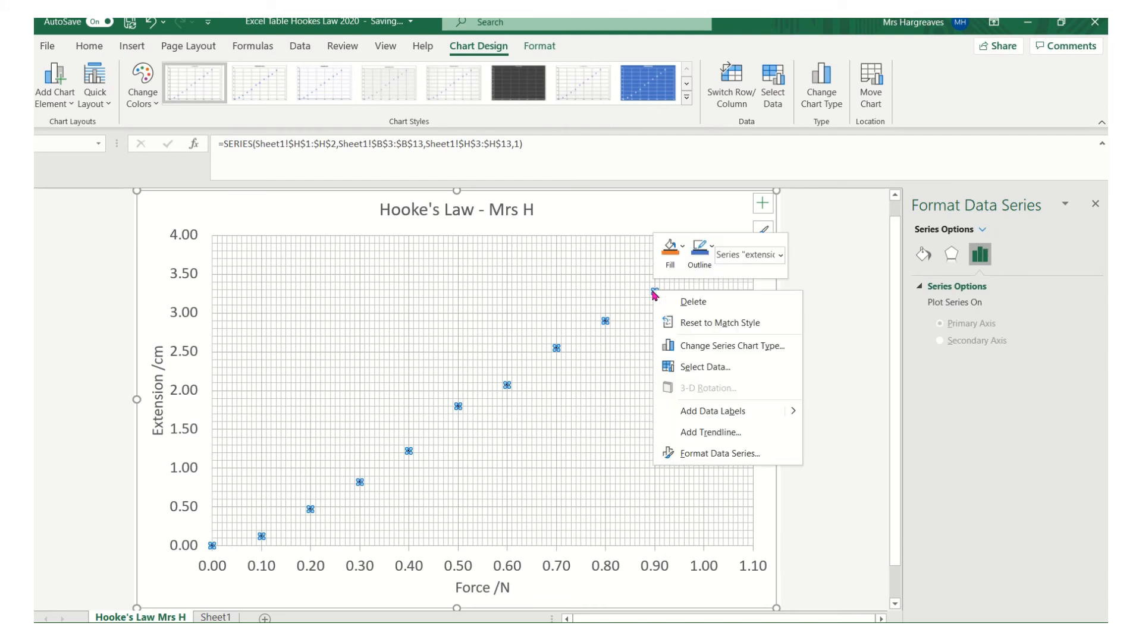
click(692, 434)
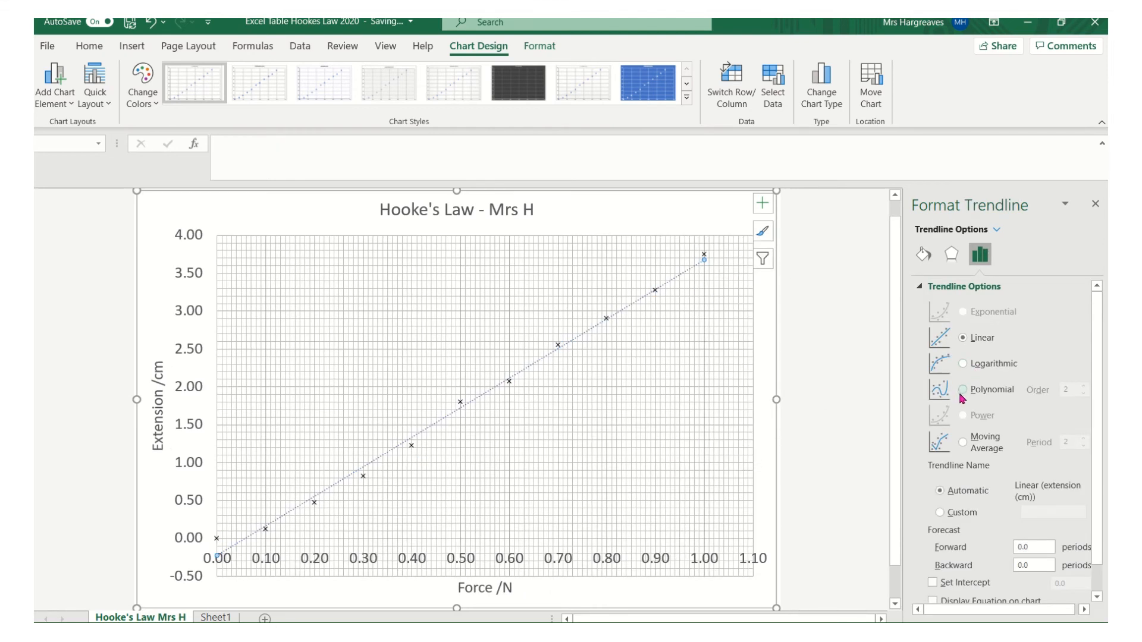
Step: Try the Polynomial and Moving Average trendline types and return the trendline to Linear
click(962, 391)
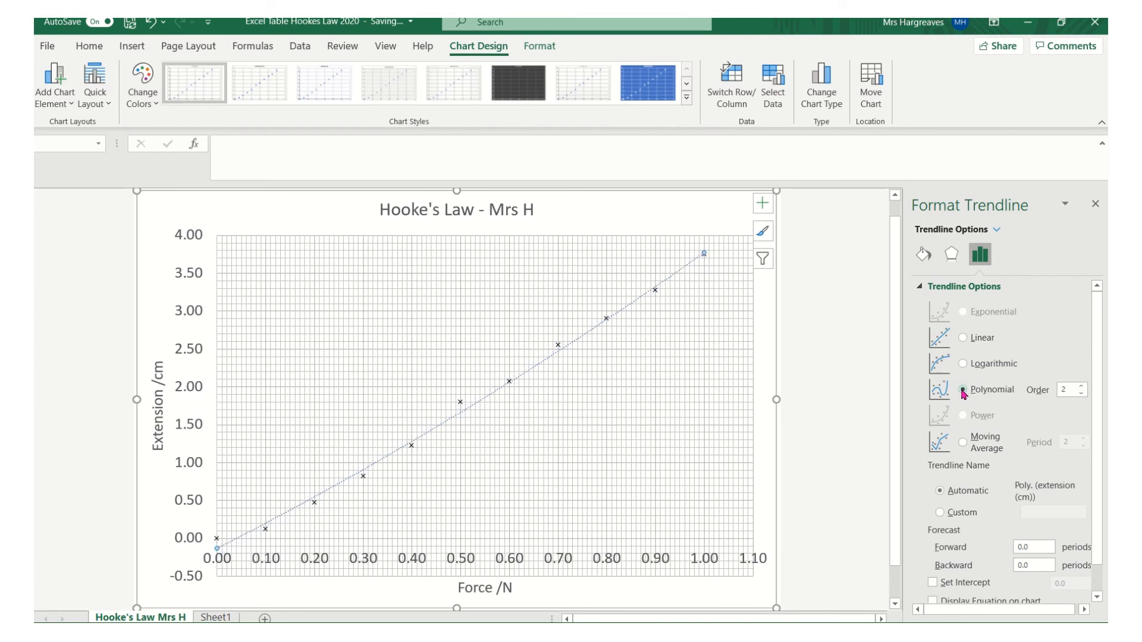
click(963, 444)
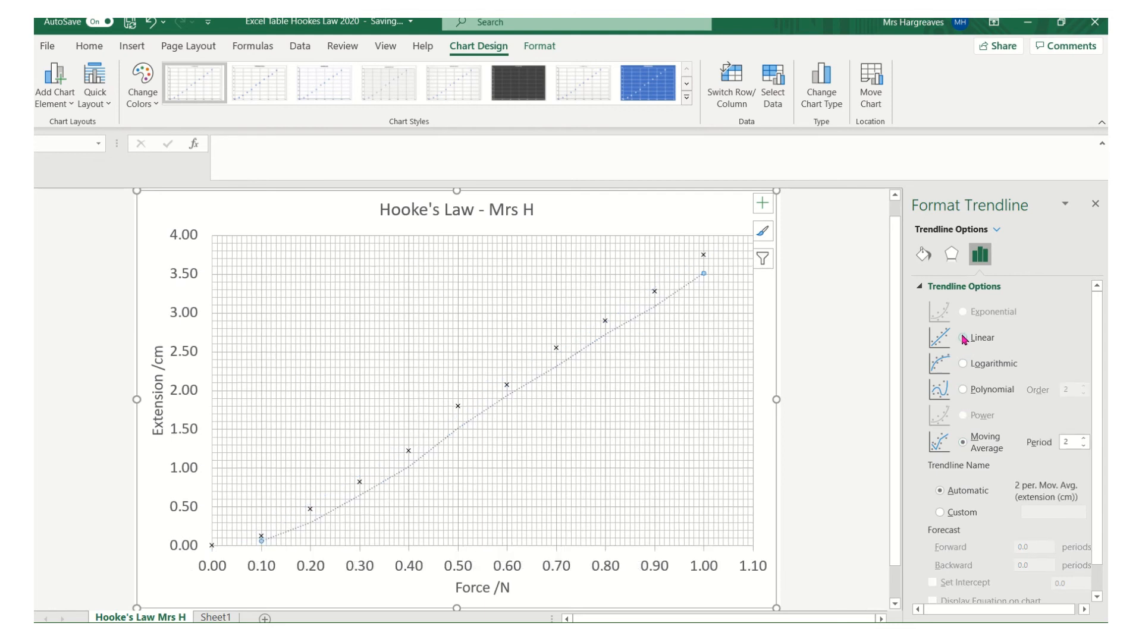
click(963, 338)
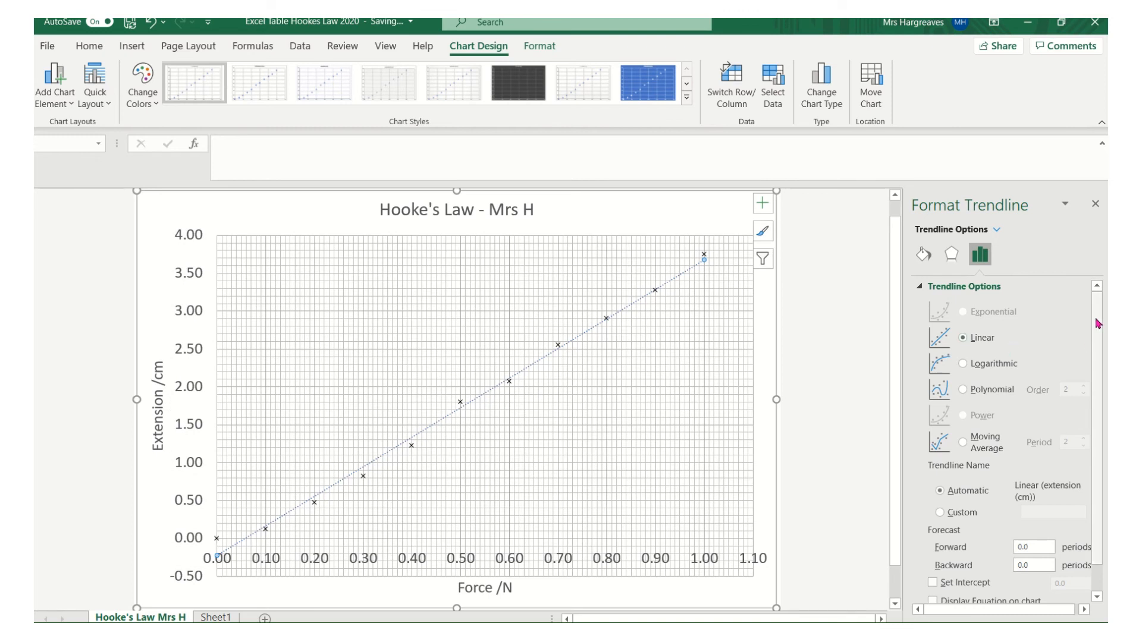
Step: Display the trendline's equation and R-squared value on the chart and move their label above the plot area, beside the chart title
scroll(1098, 369, down, 2)
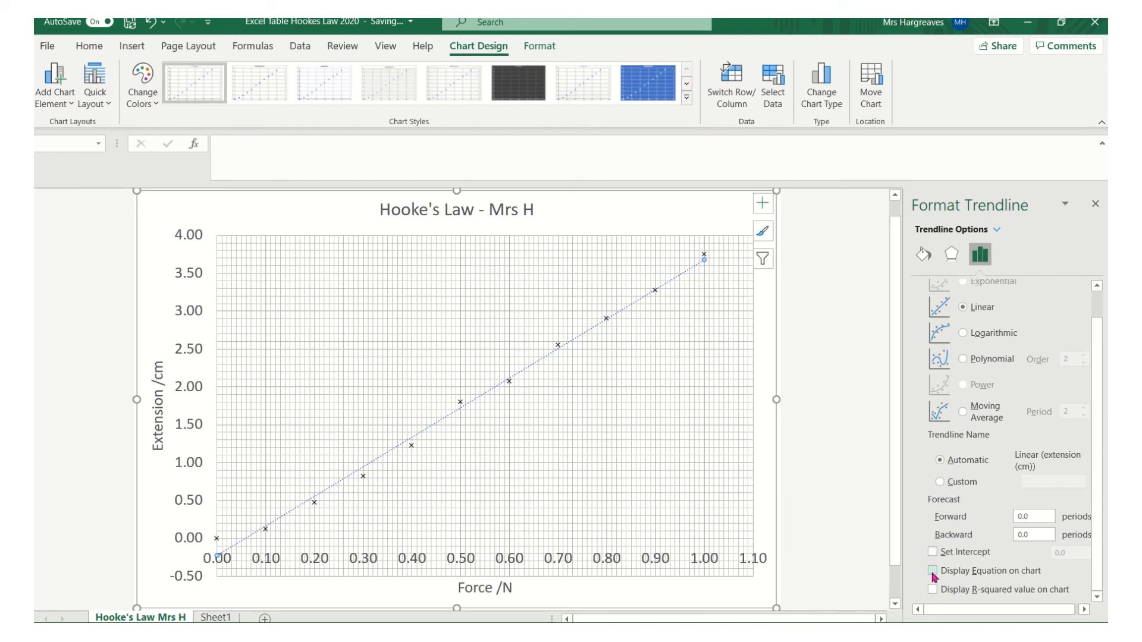
click(933, 572)
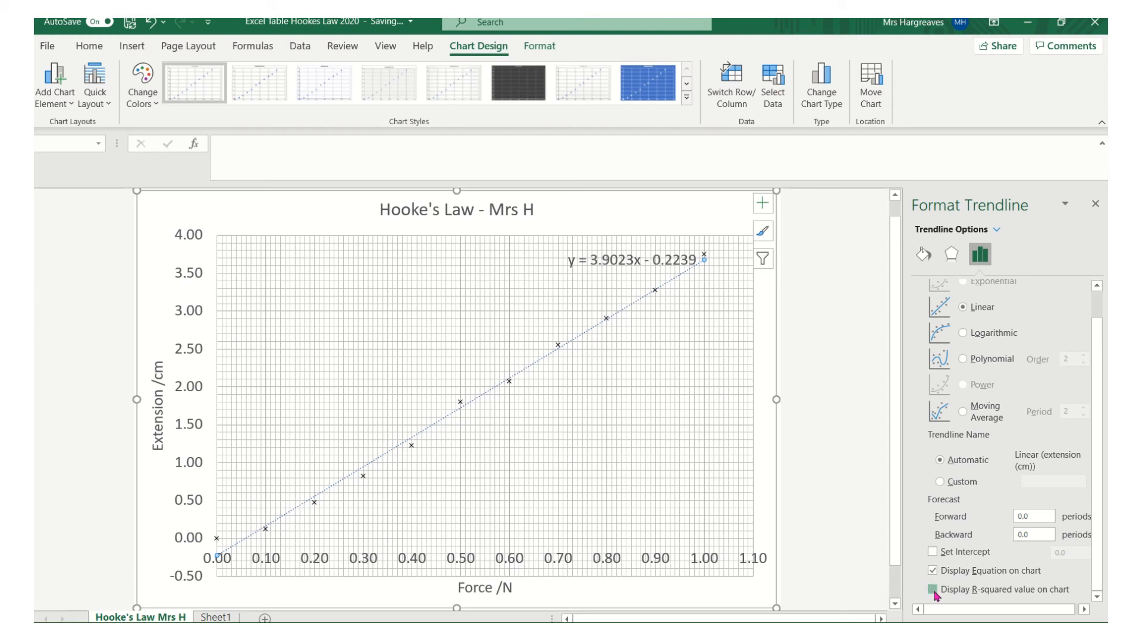
click(934, 591)
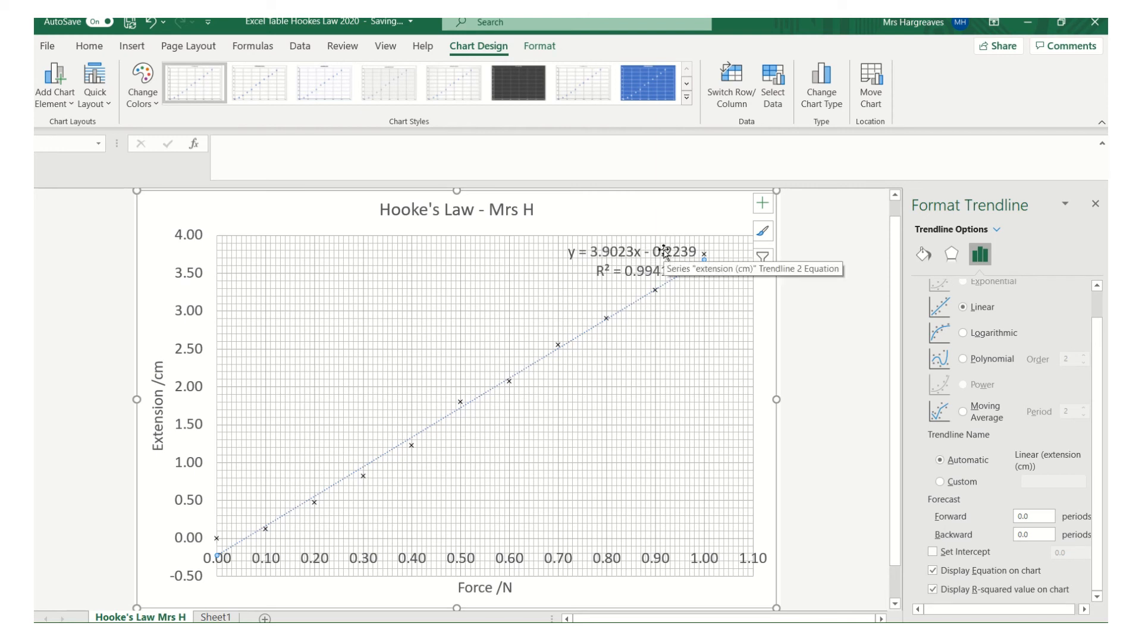
click(665, 253)
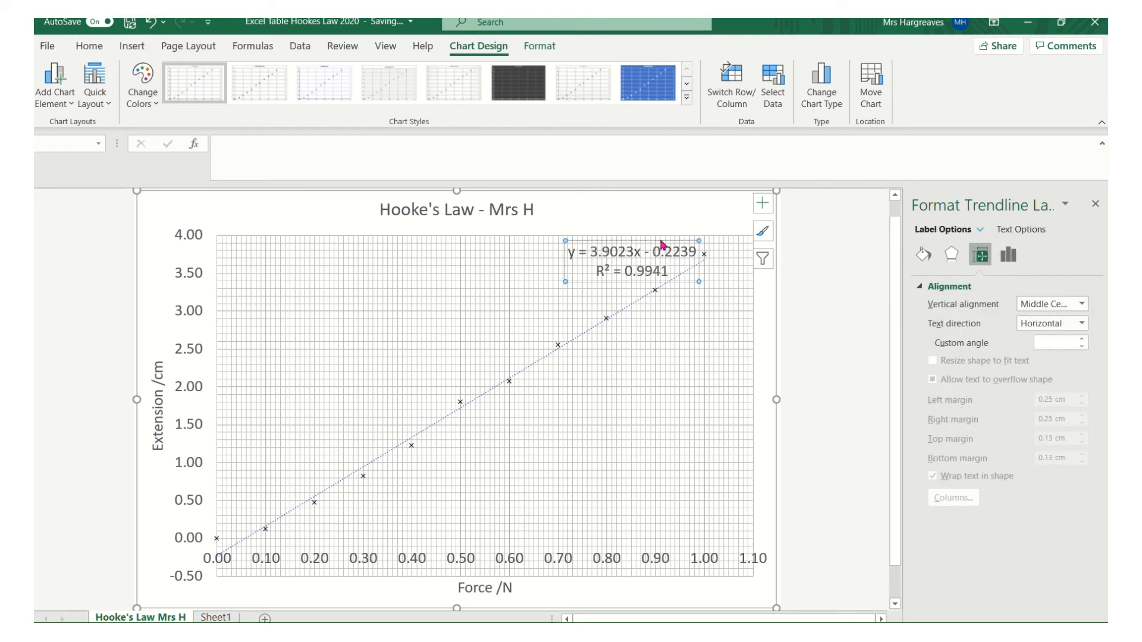
drag(661, 256, 698, 479)
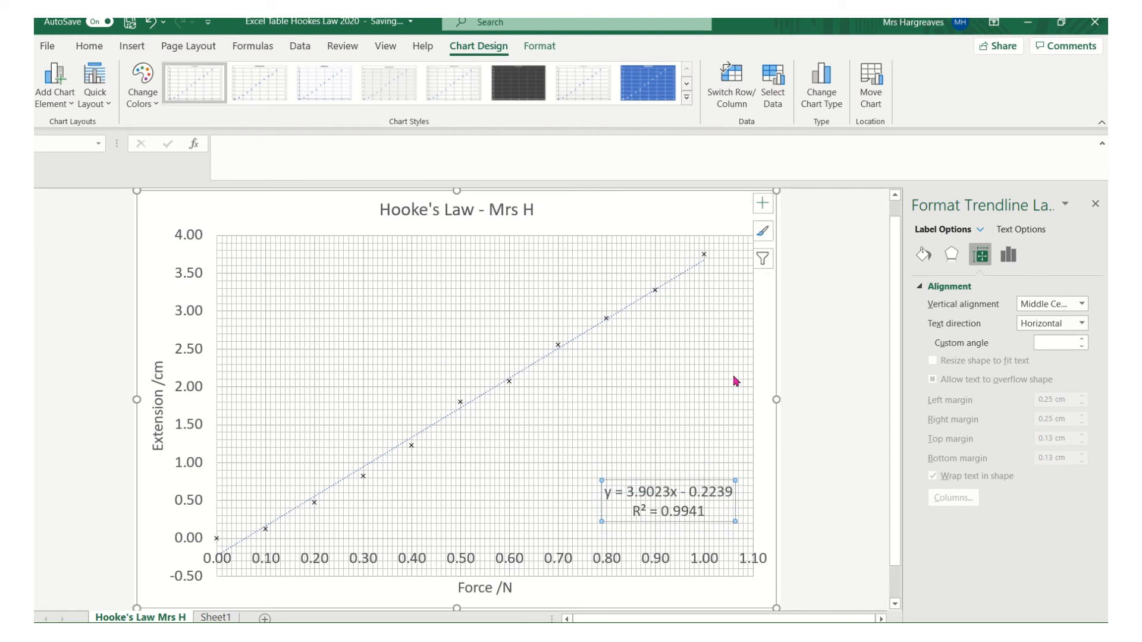
drag(690, 486, 665, 200)
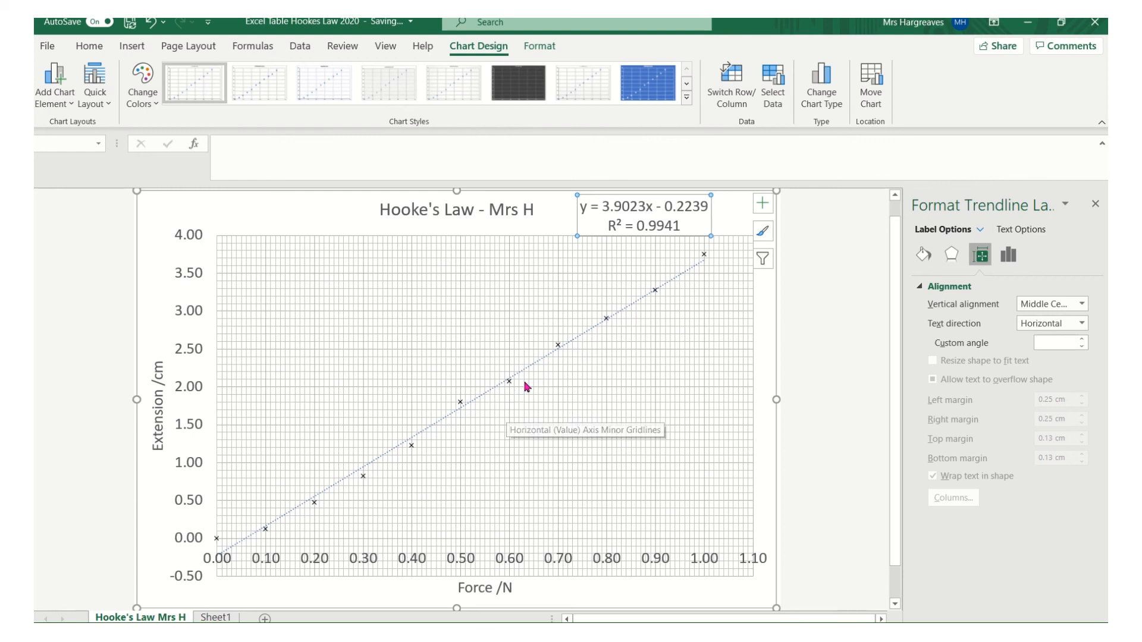
Step: Format the trendline as a continuous solid line with a width of 0.75 pt and the blue theme colour
click(581, 339)
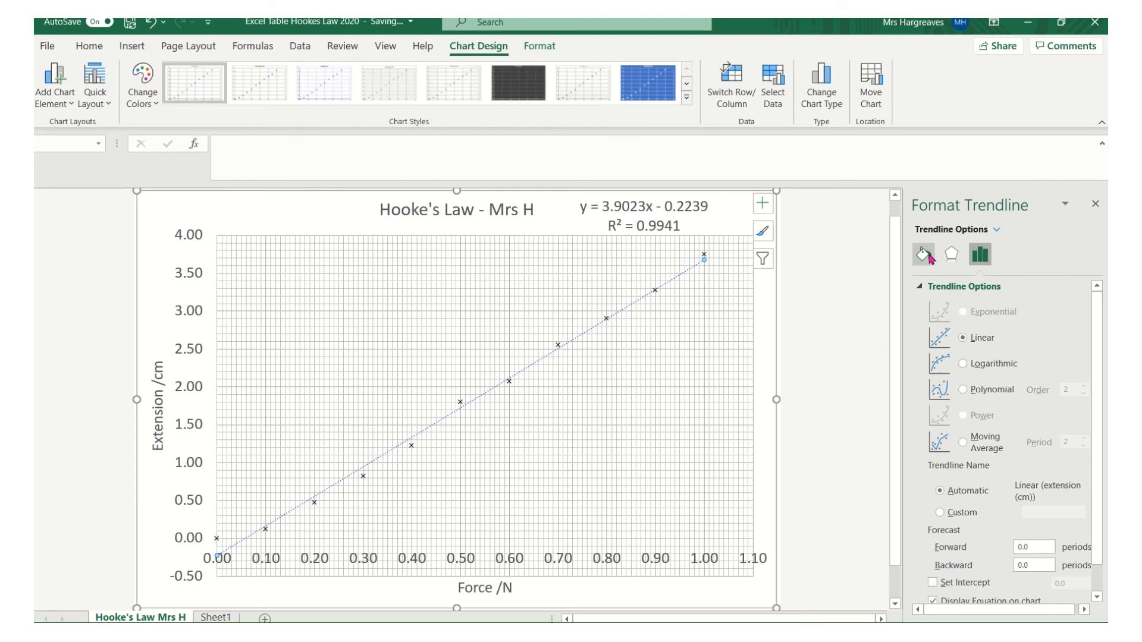
click(923, 255)
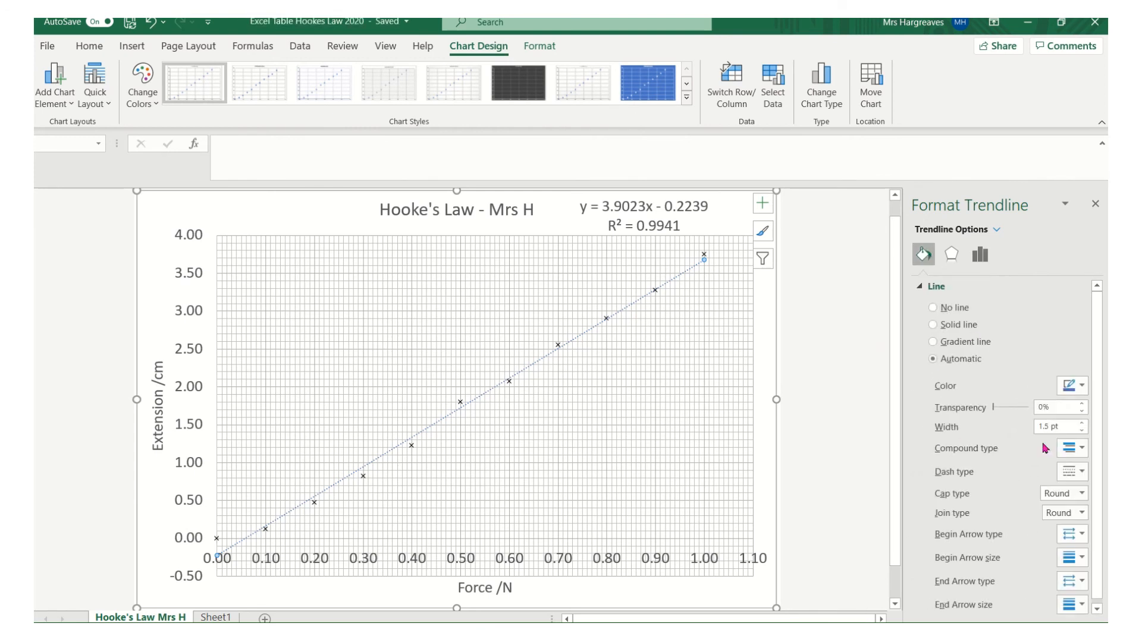
click(1084, 475)
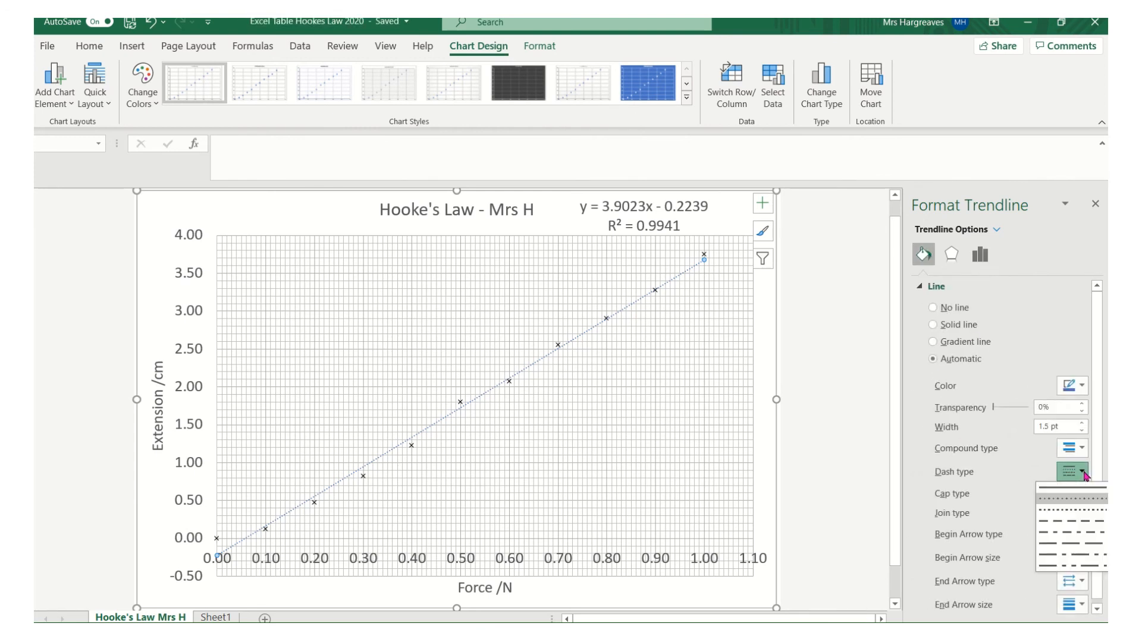
click(1059, 489)
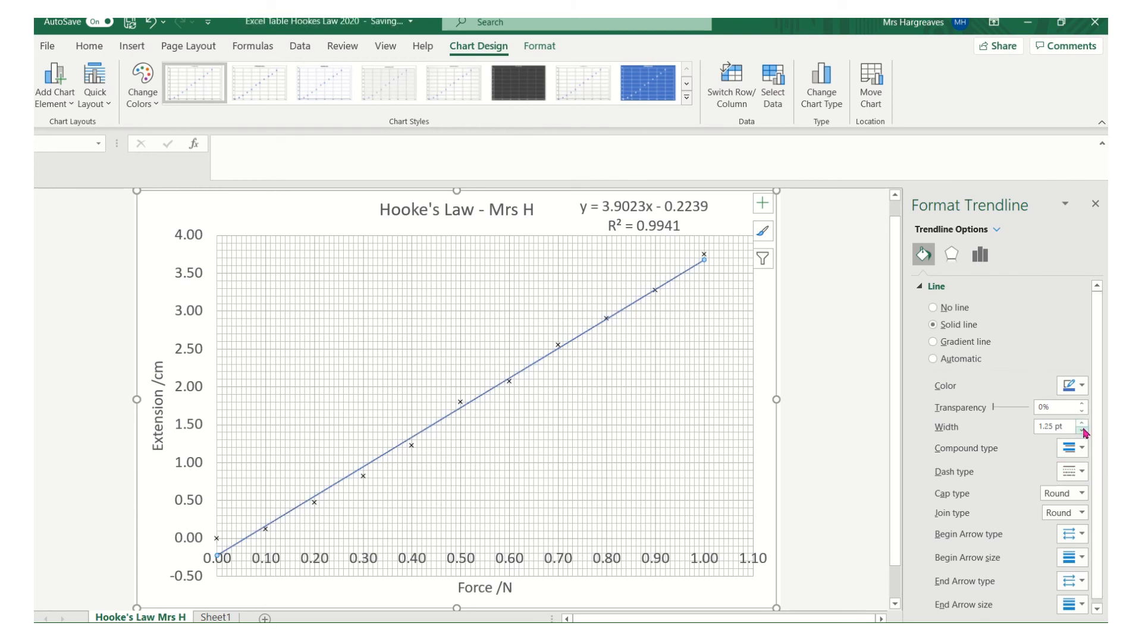
click(1081, 430)
click(1082, 430)
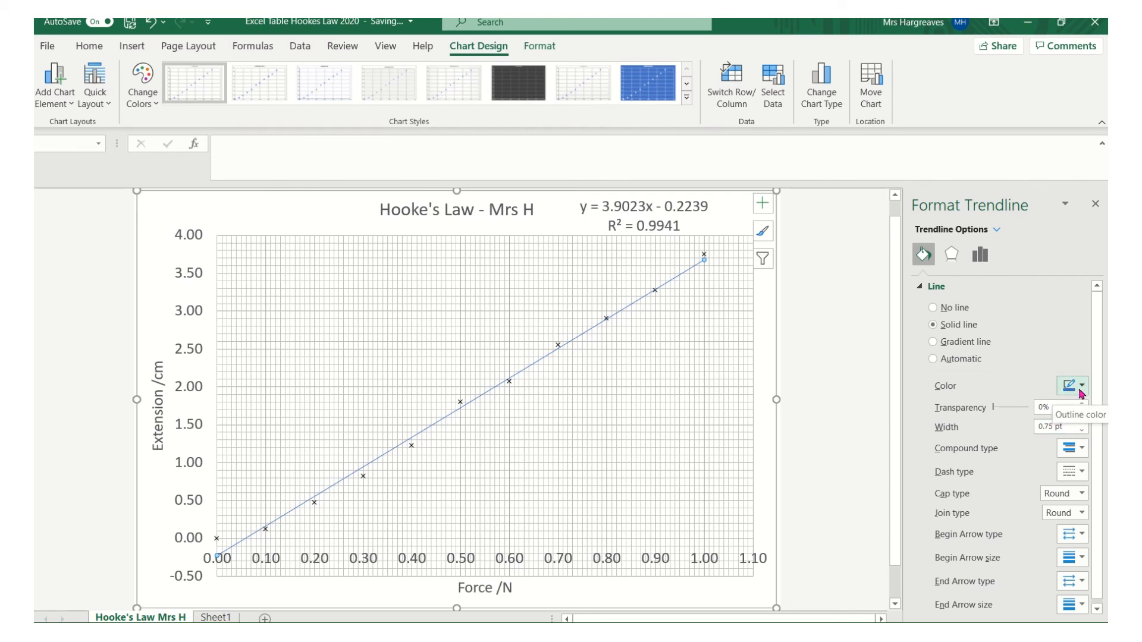
click(1082, 388)
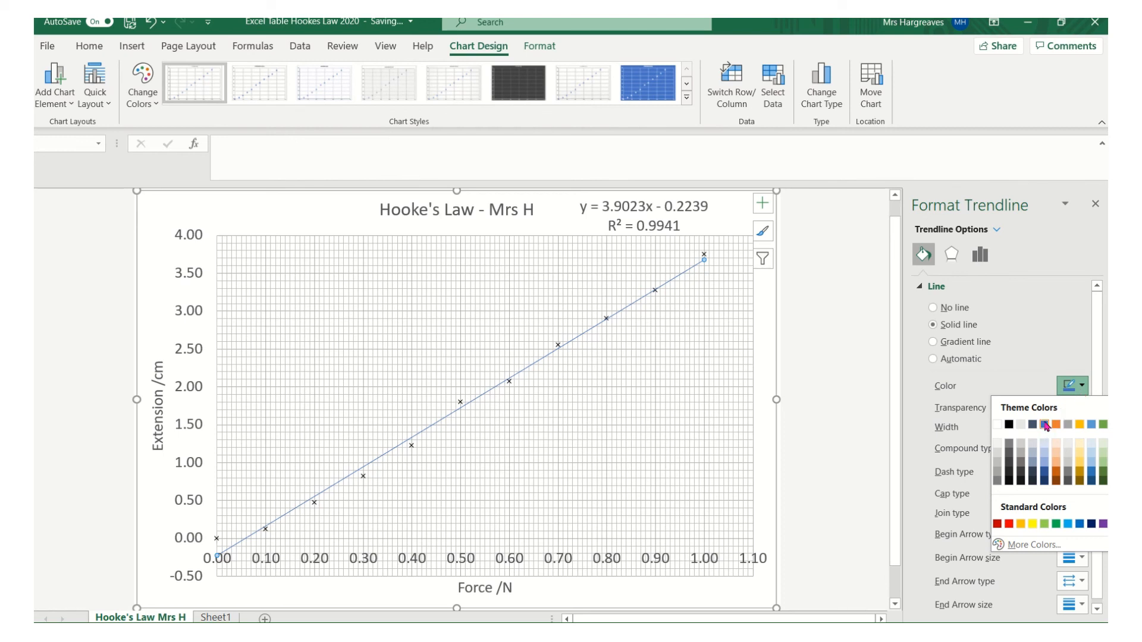
click(1046, 425)
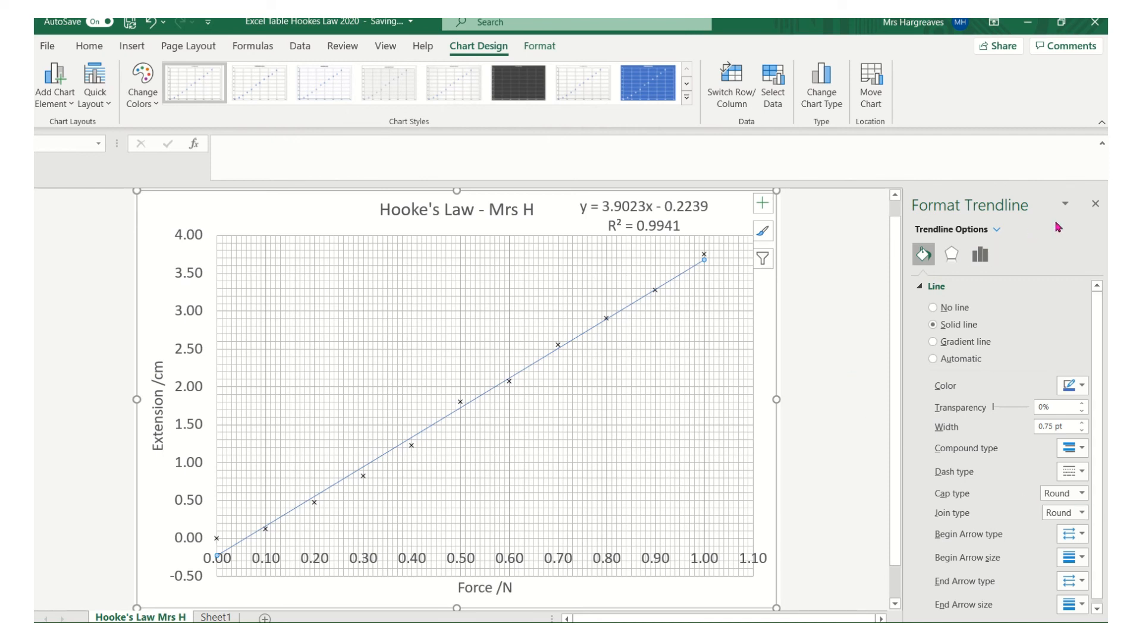
click(1097, 203)
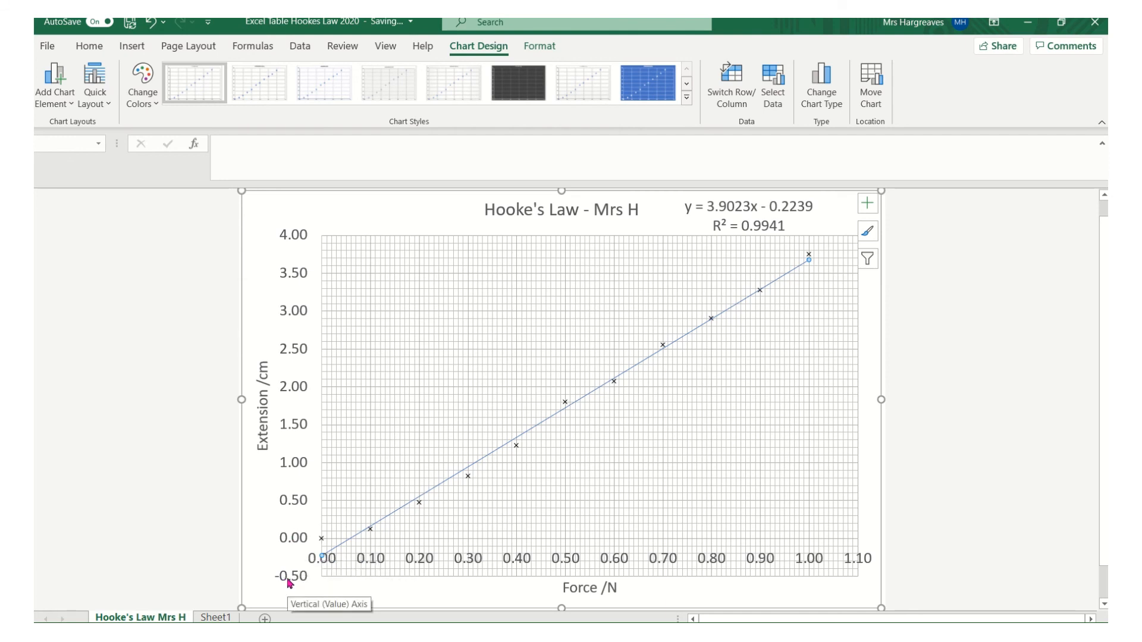
Step: Try a minimum bound of 0 on the vertical extension axis, undo it and close the axis formatting
right_click(290, 583)
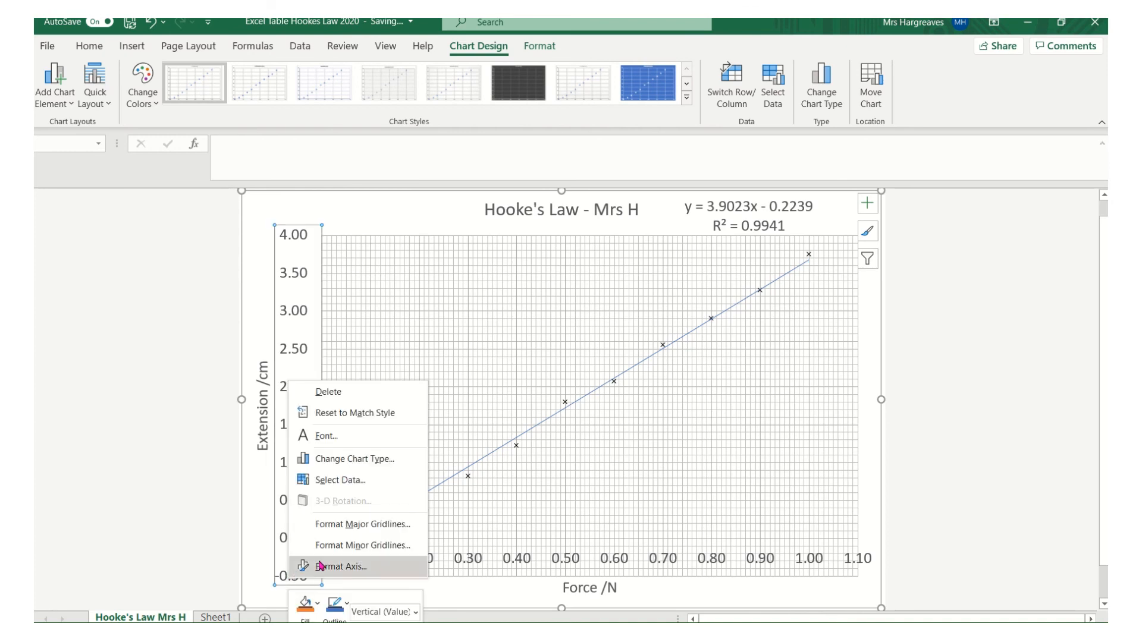
click(320, 567)
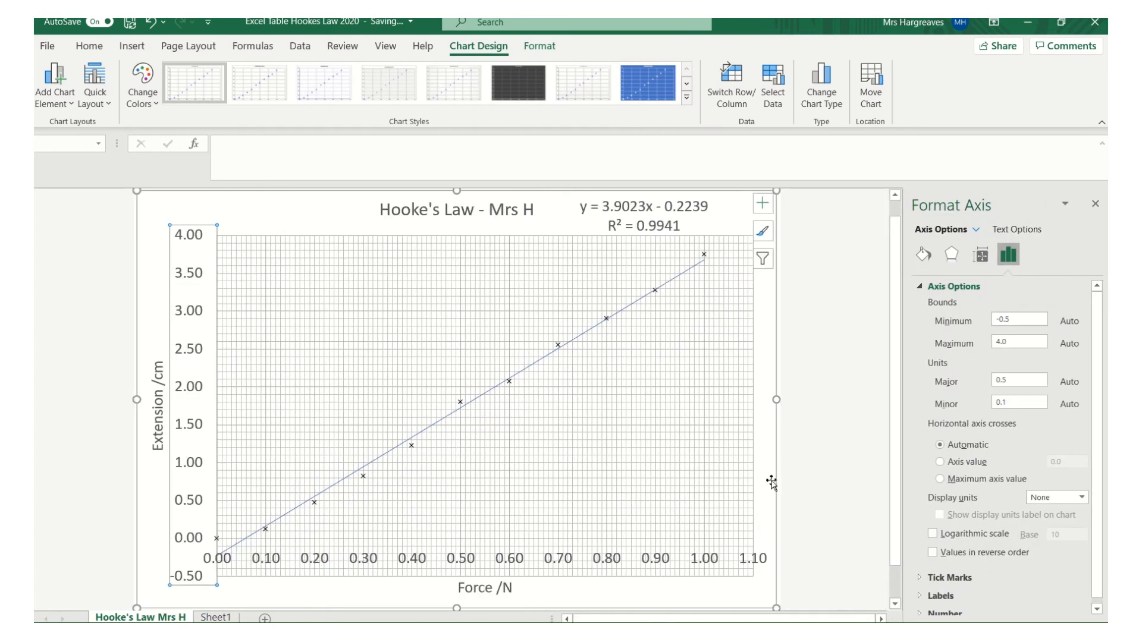
drag(1019, 320, 985, 326)
text(0)
key(Return)
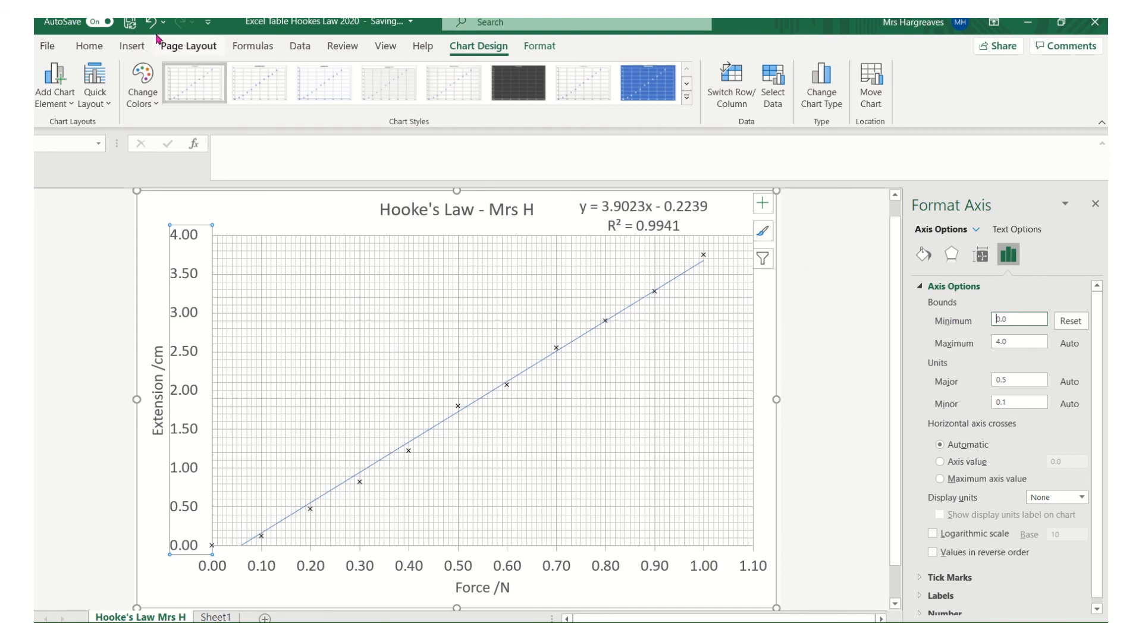
click(152, 23)
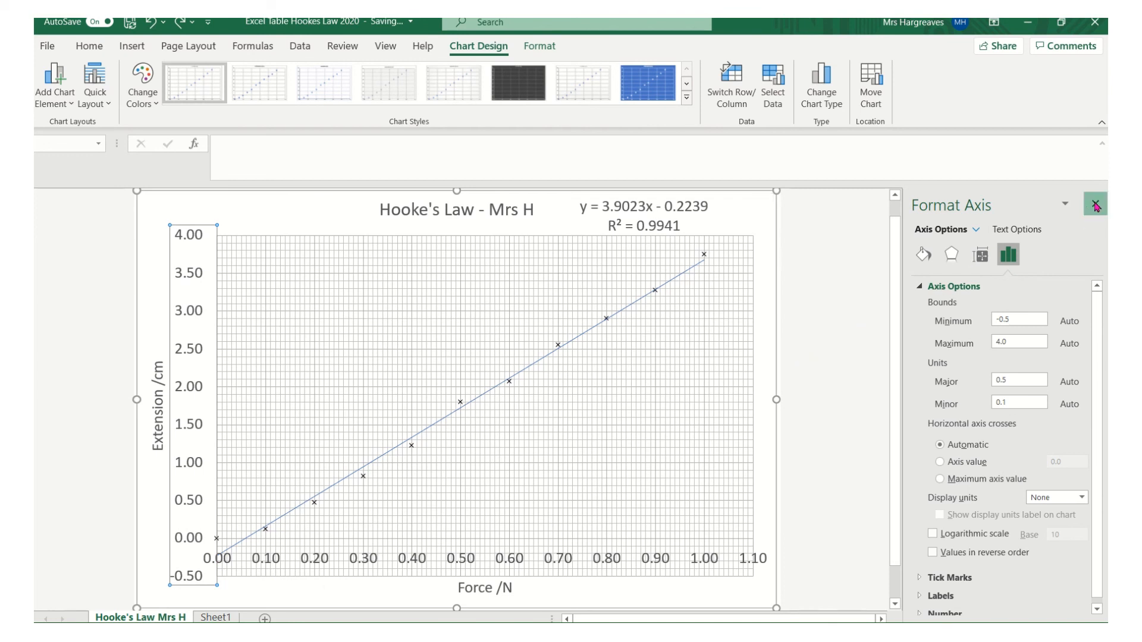
click(1096, 206)
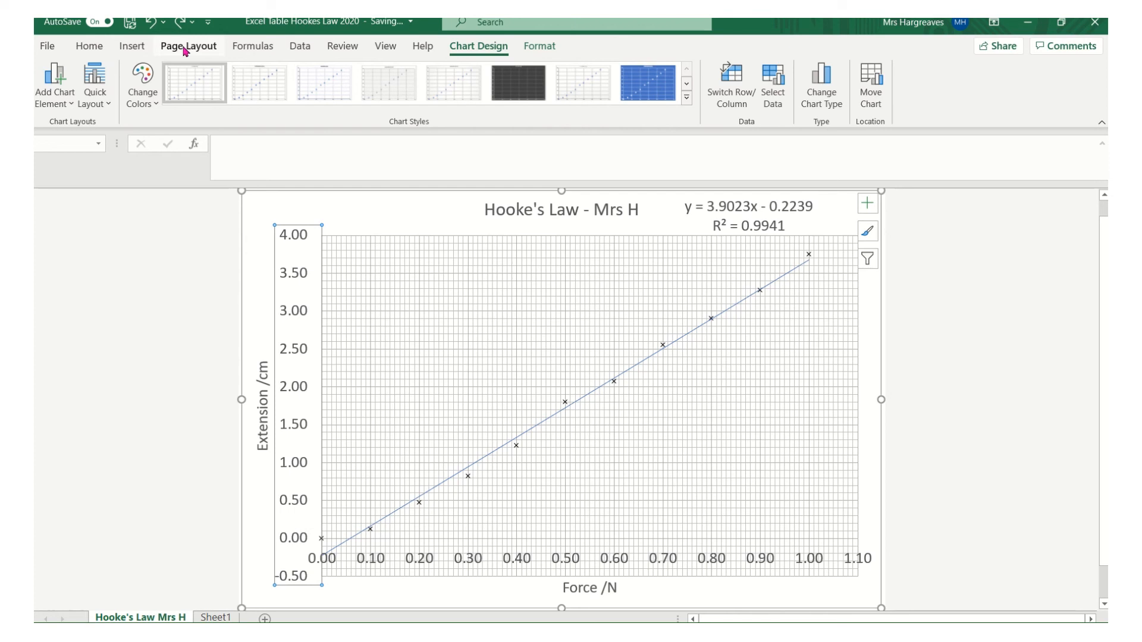
Step: Add a custom page header with the author's name in the left section, "Hooke's Law" in the centre, and the date and time in the right
click(185, 50)
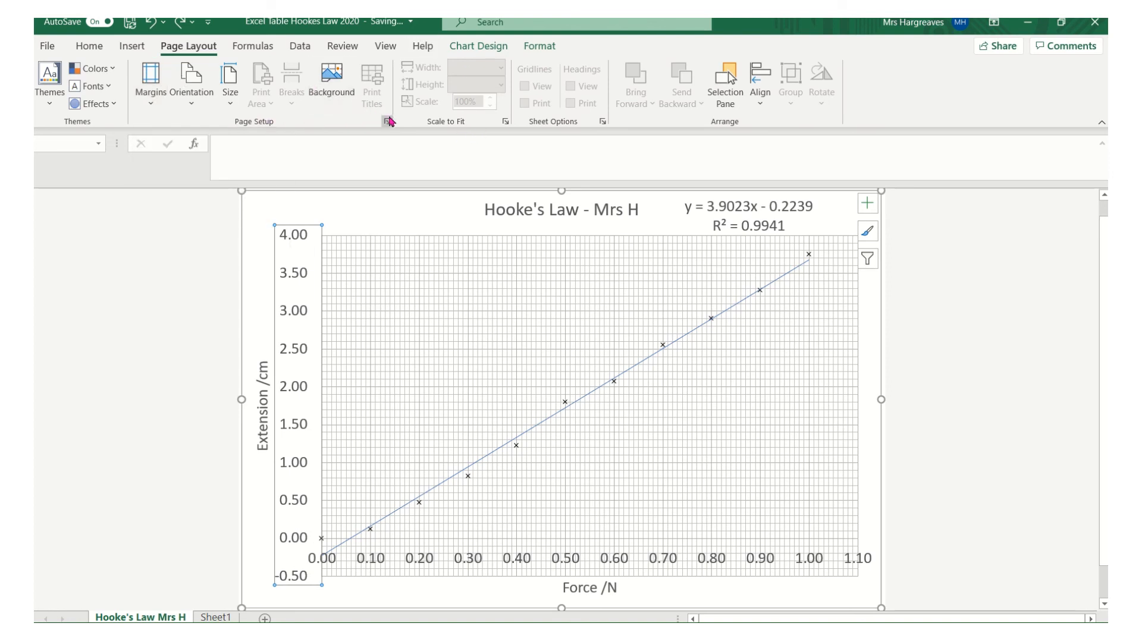
click(388, 122)
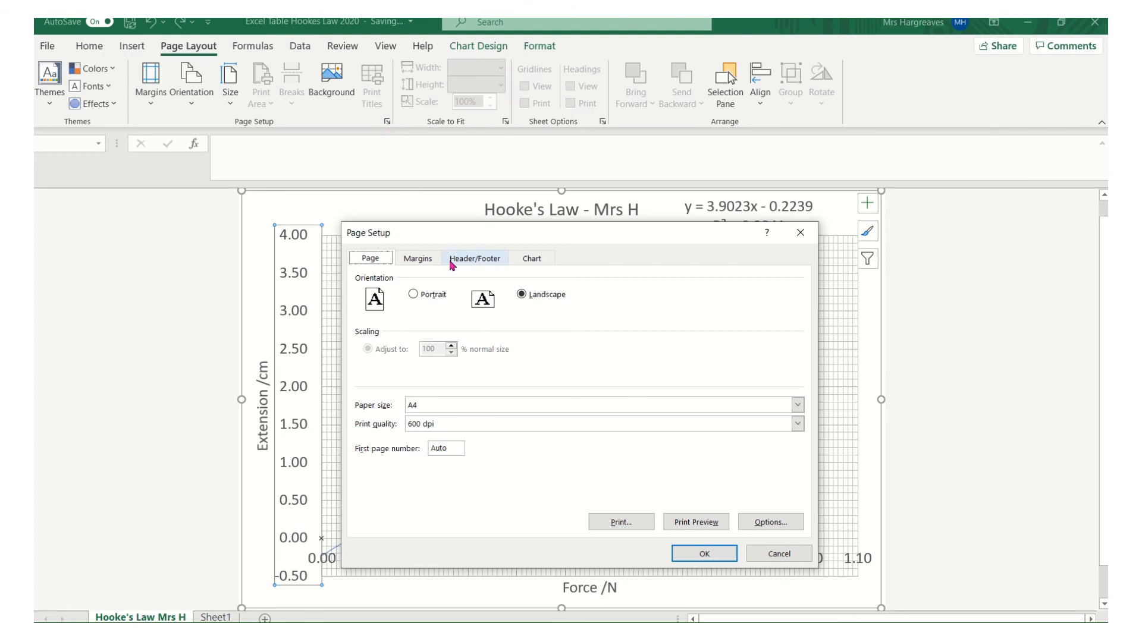
click(470, 262)
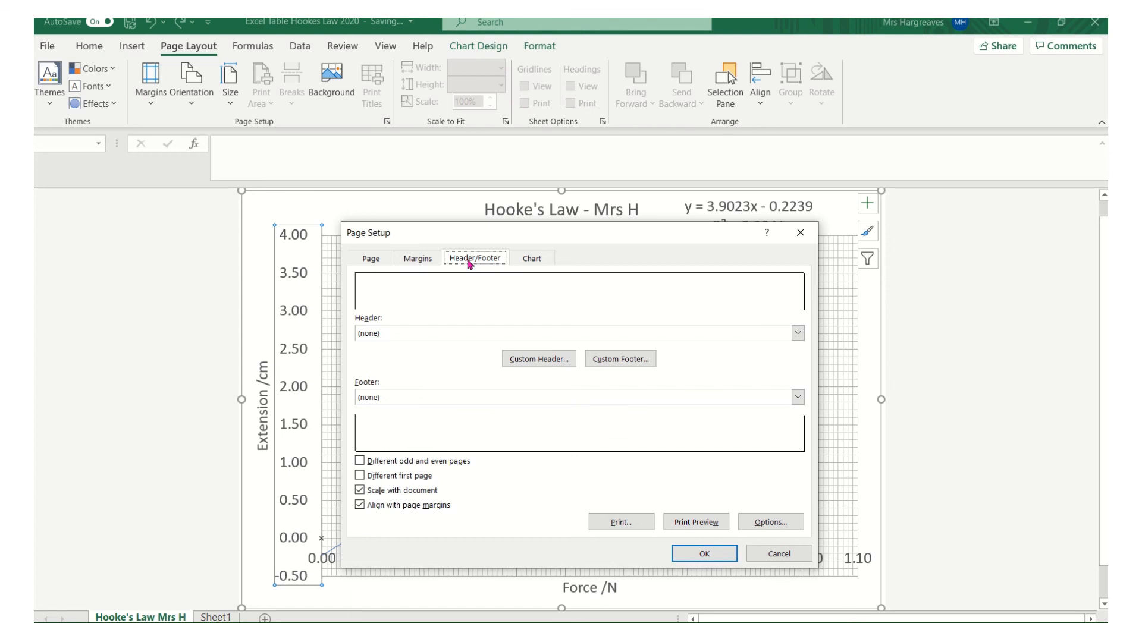
click(537, 360)
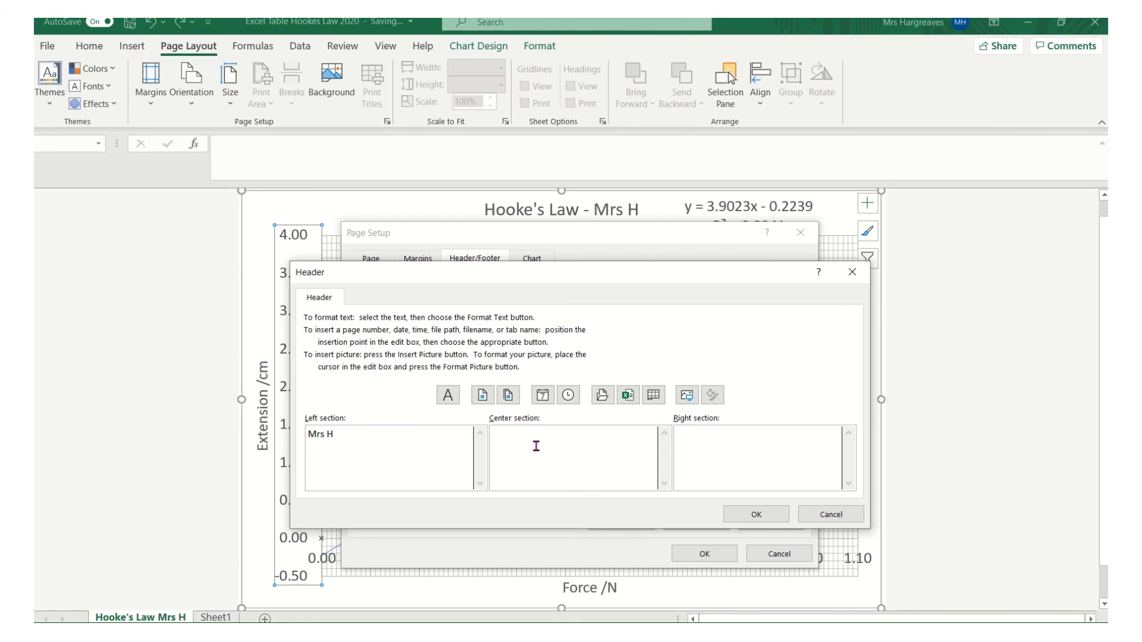
click(536, 446)
text(Hooke's Law)
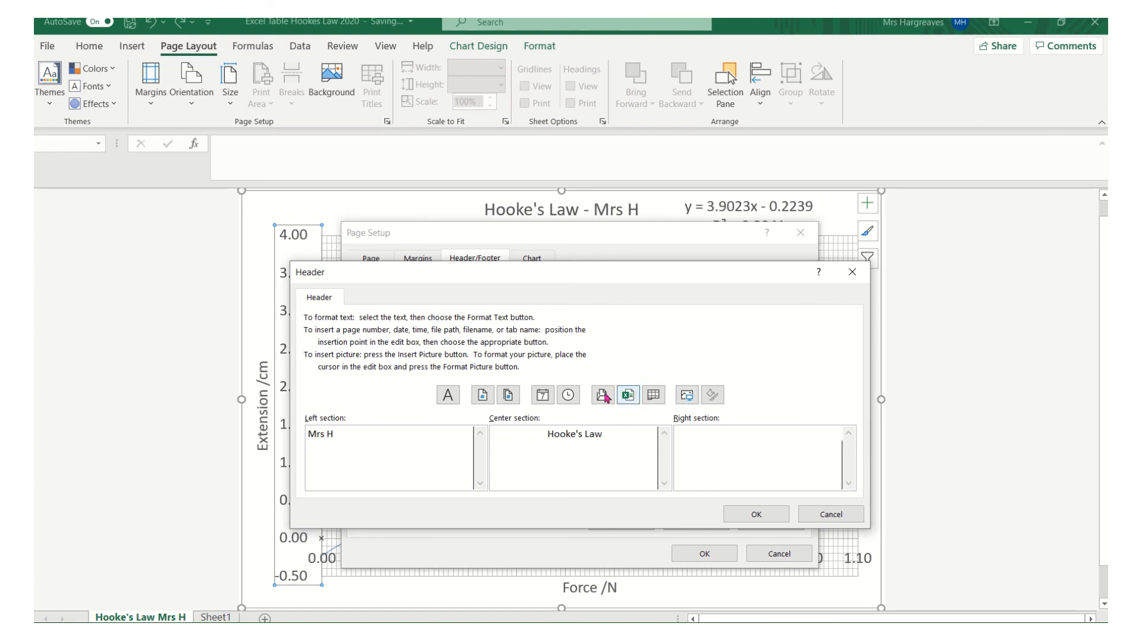
click(542, 396)
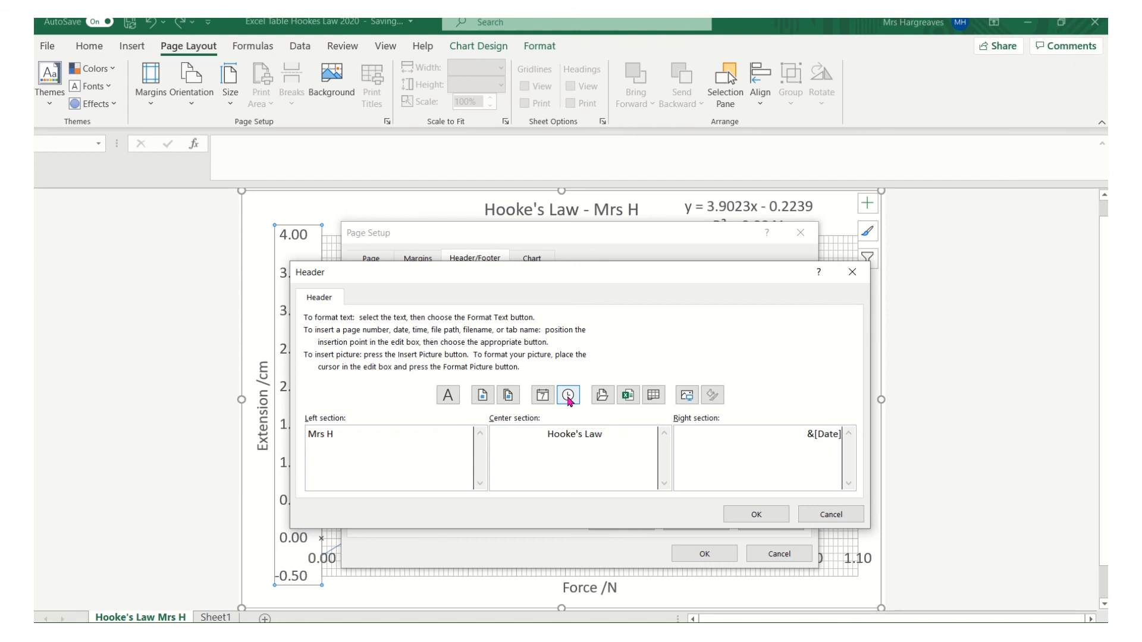
click(569, 397)
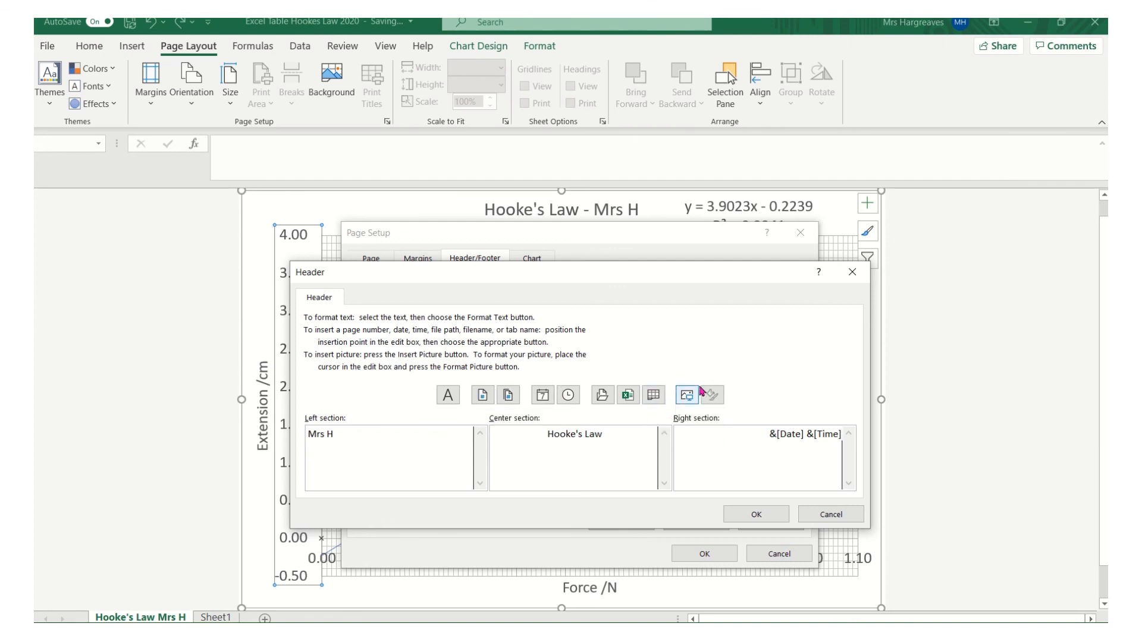
click(756, 515)
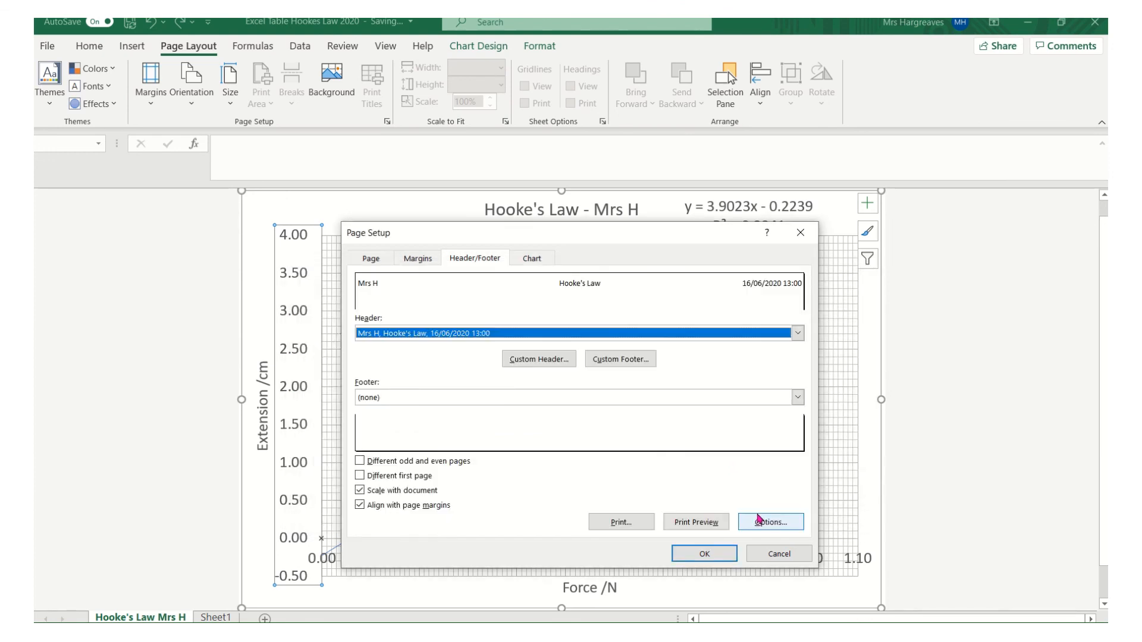
Step: Check the print preview of the Hooke's Law chart page with its custom header, and return to the workbook
click(692, 524)
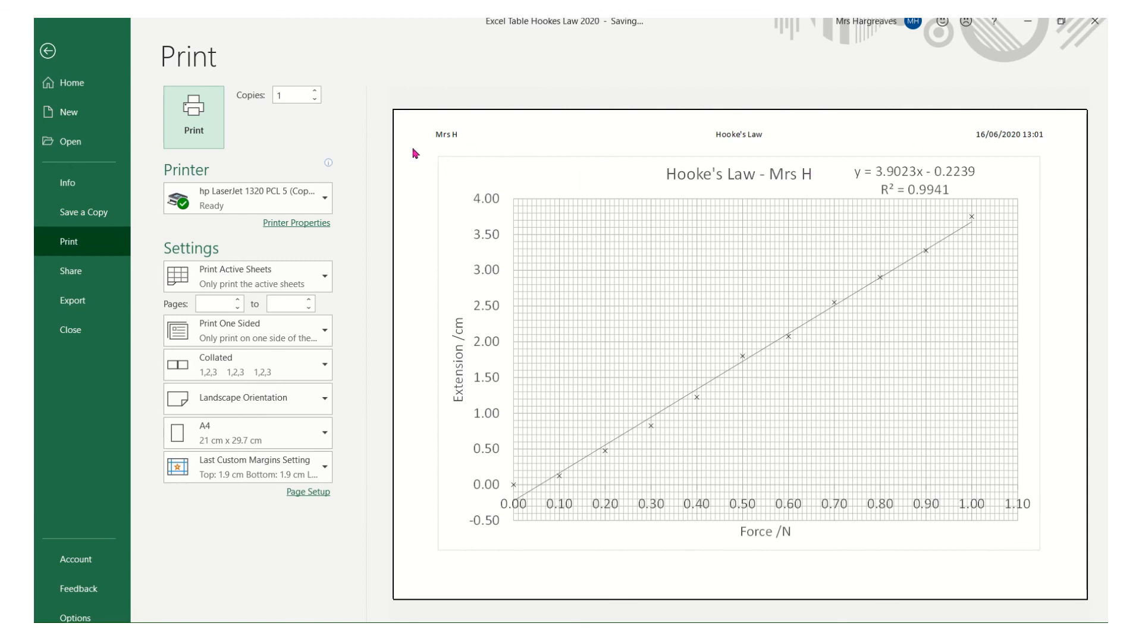
click(48, 52)
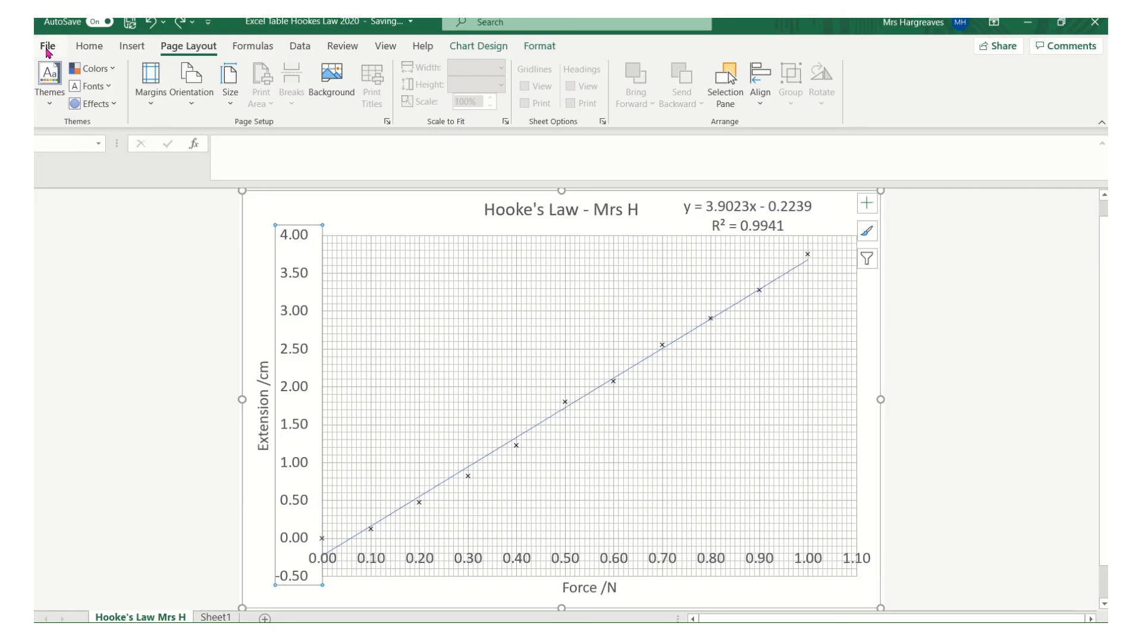
Step: Save a copy of the workbook as Excel Table Hookes Law 2020 in the 2020 S2 Forces folder, replacing the existing file
click(47, 51)
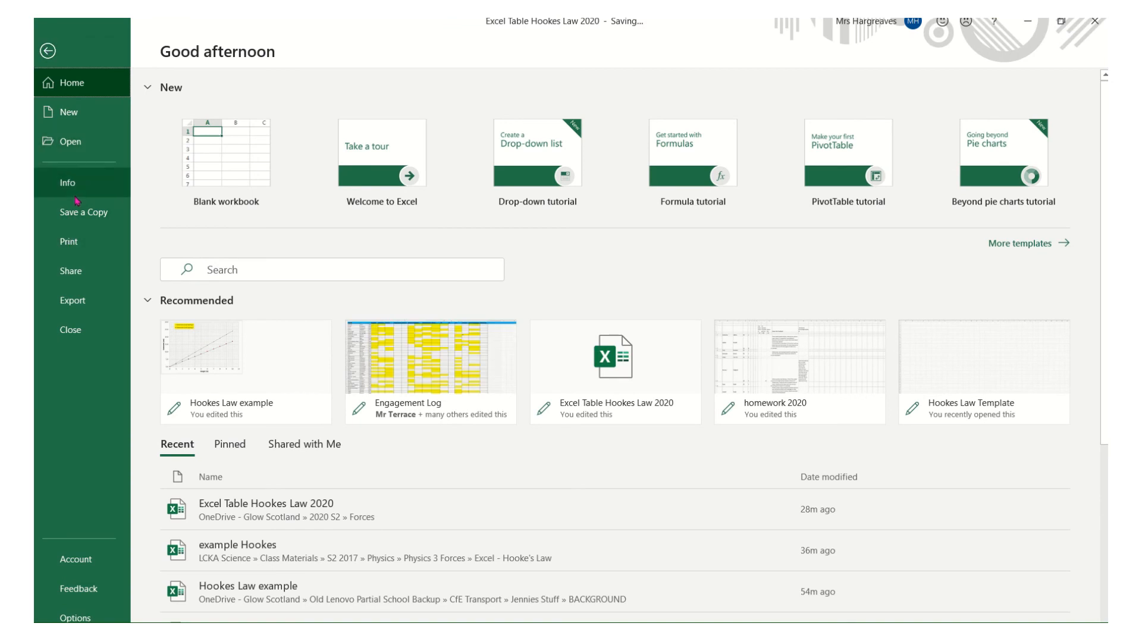
click(76, 212)
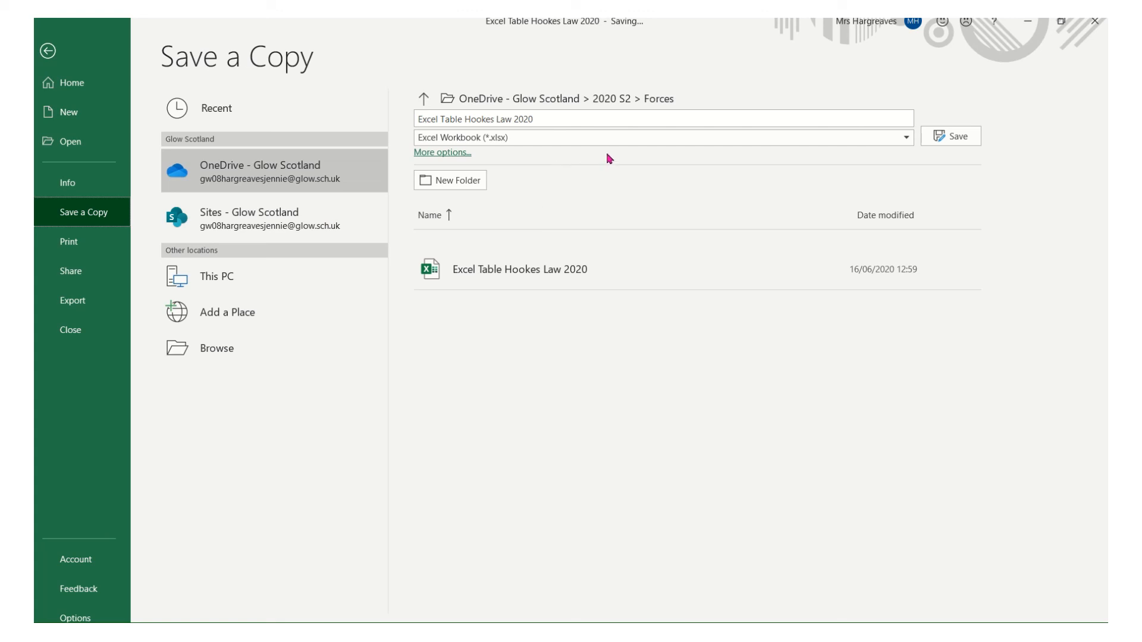
click(249, 341)
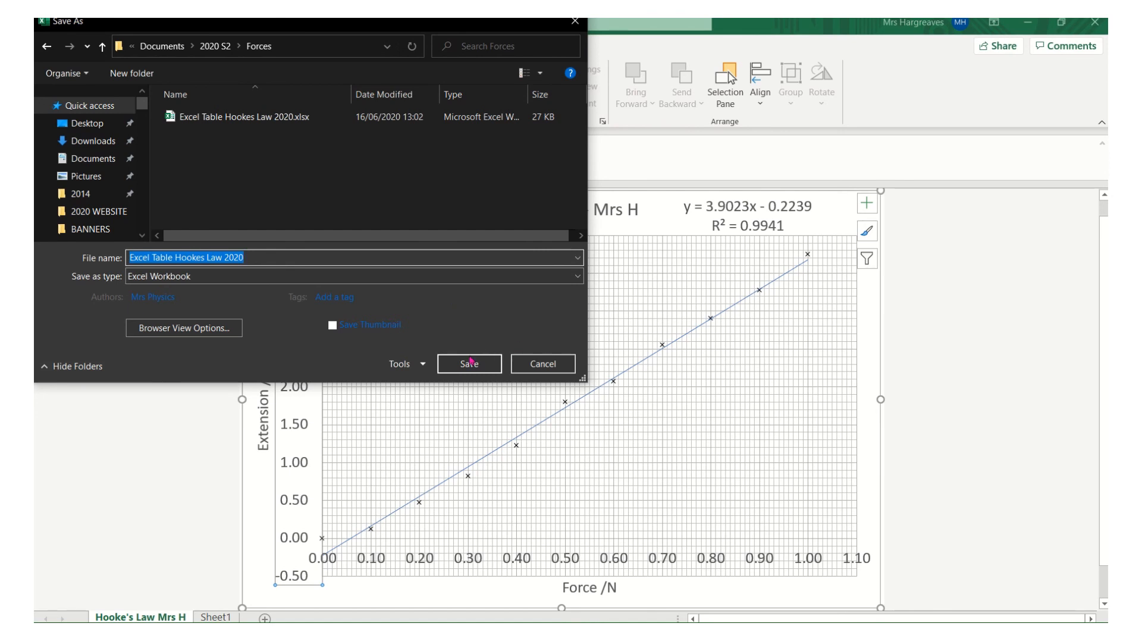
click(470, 362)
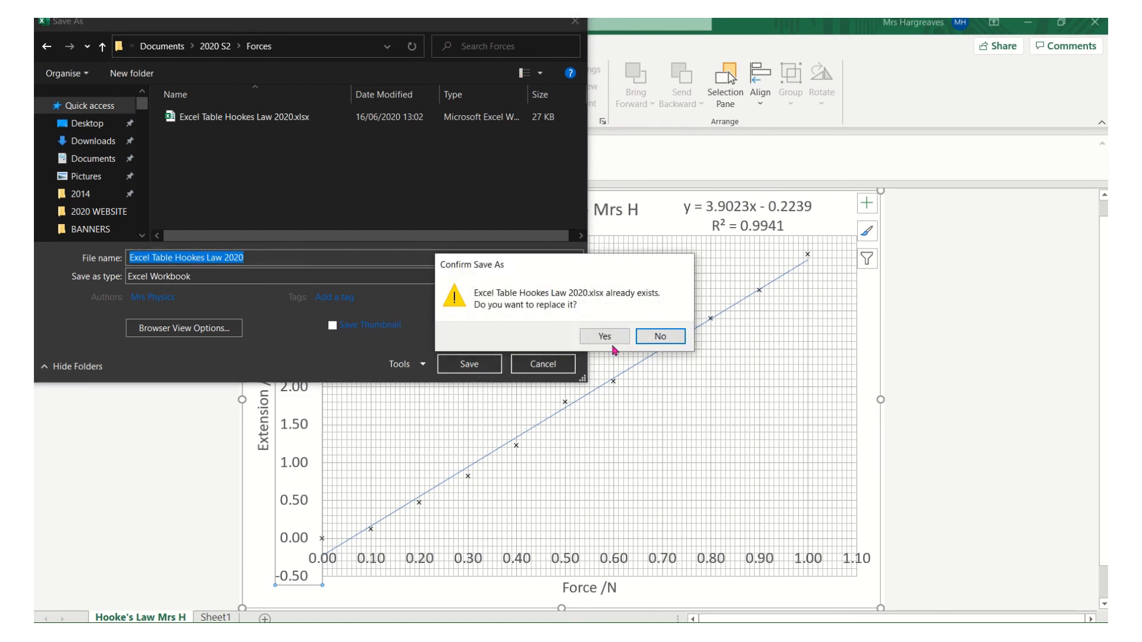
click(609, 336)
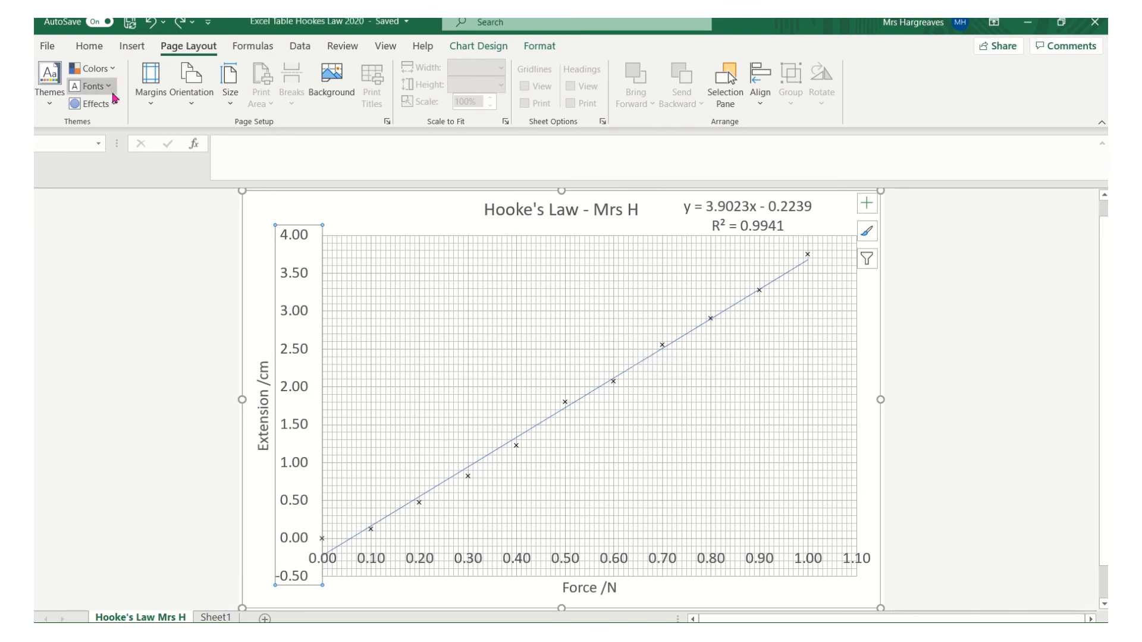
Step: Pin the Excel Table Hookes Law 2020 workbook in the list of recent files
click(60, 51)
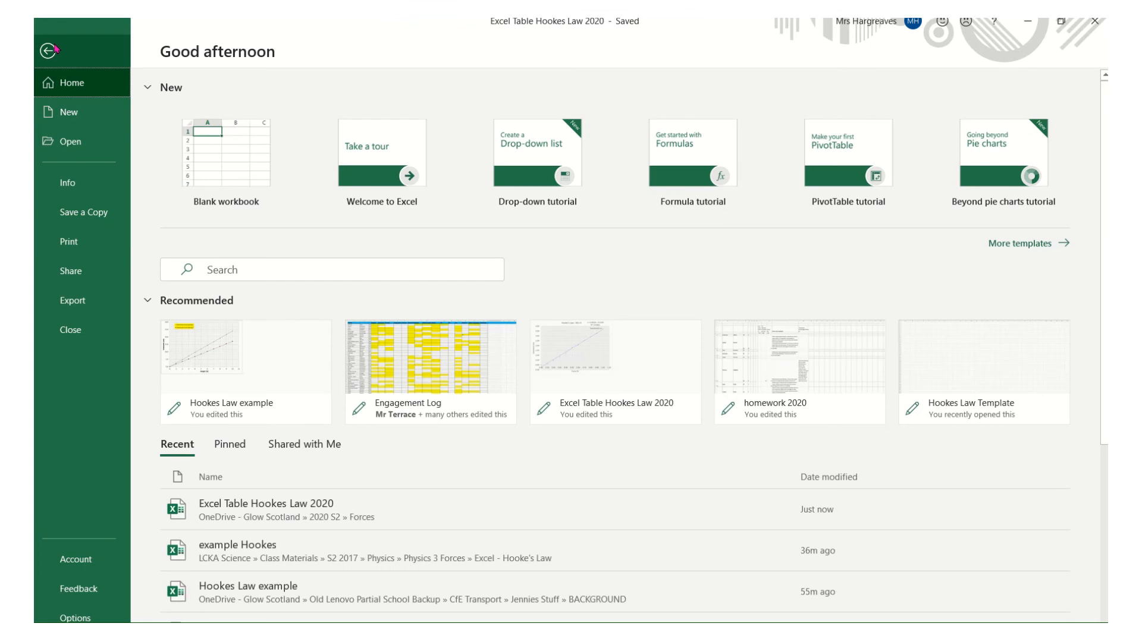
mouse_move(778, 499)
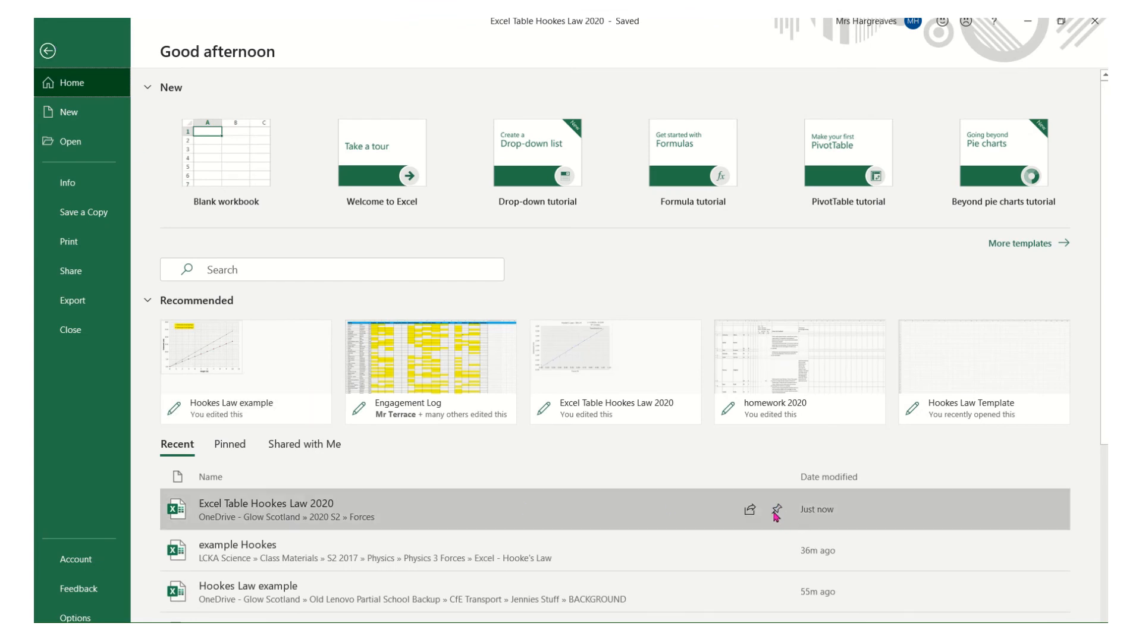
click(777, 510)
scroll(777, 516, down, 4)
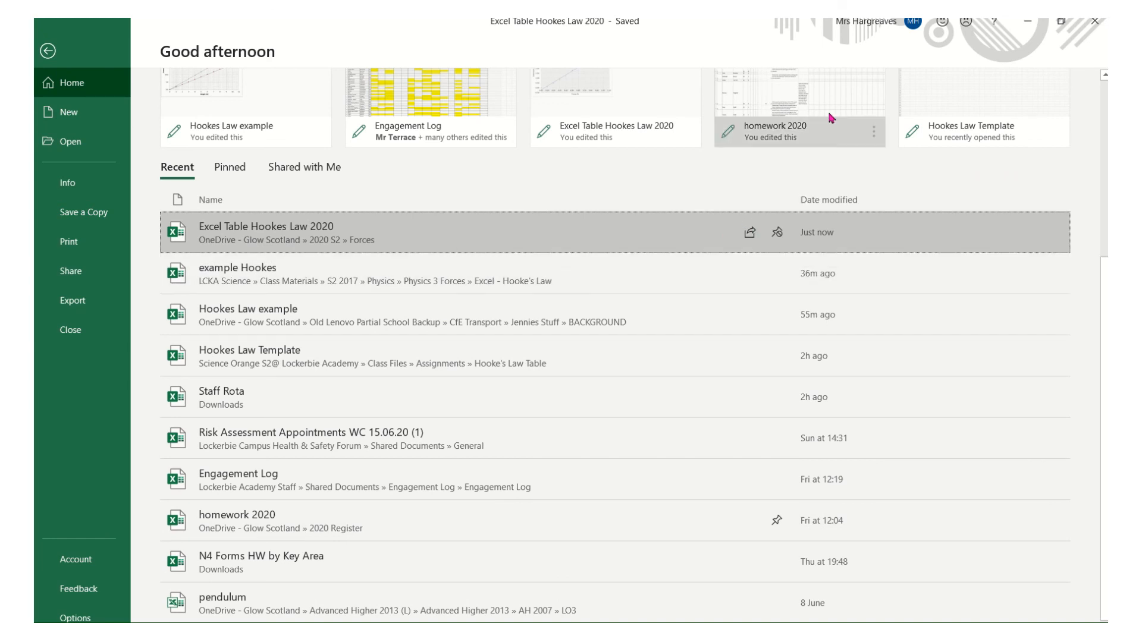
mouse_move(818, 18)
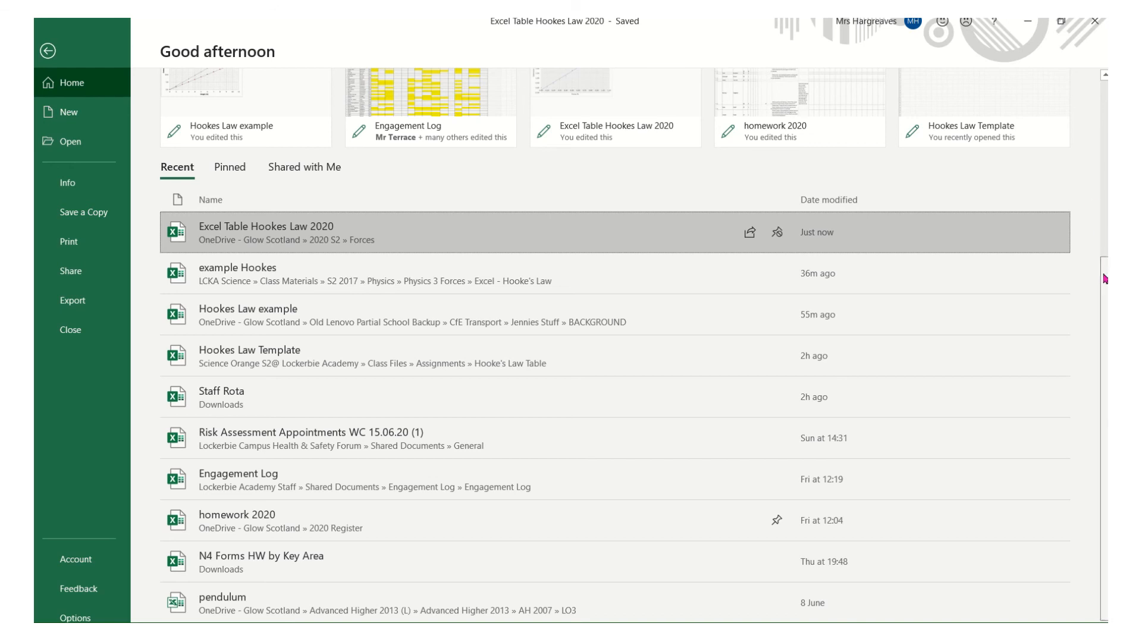
drag(1105, 279, 1072, 85)
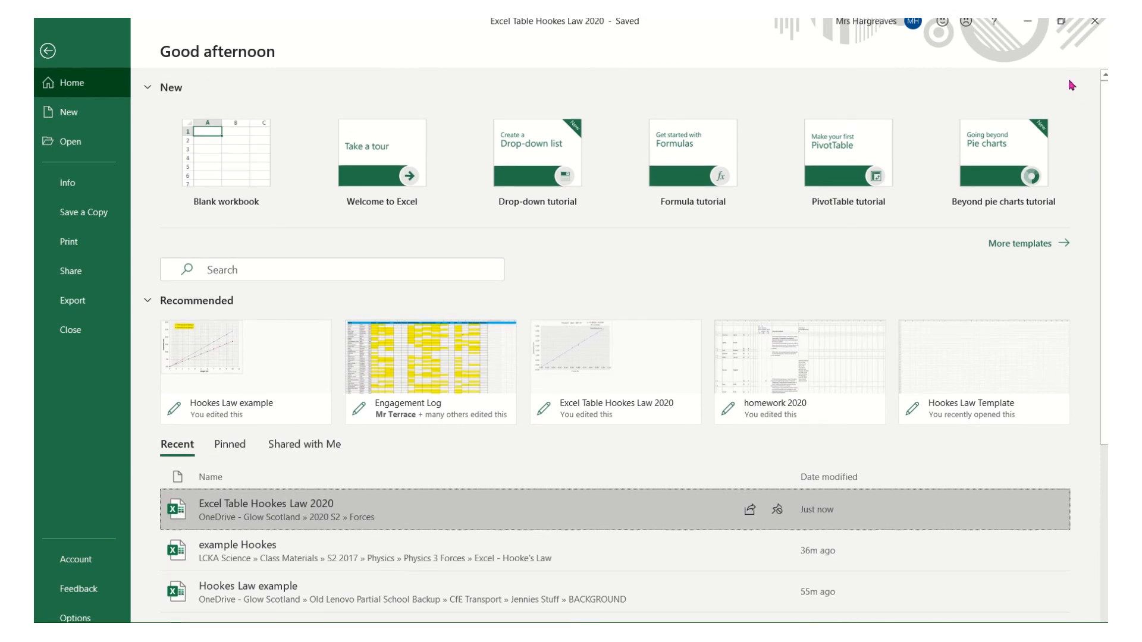
mouse_move(563, 20)
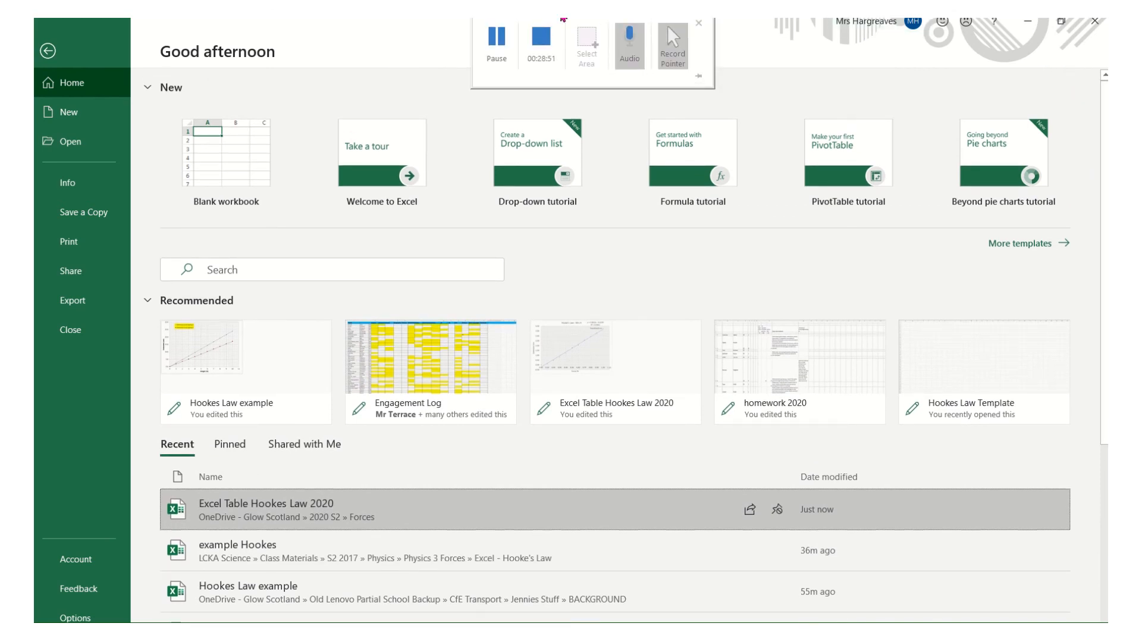